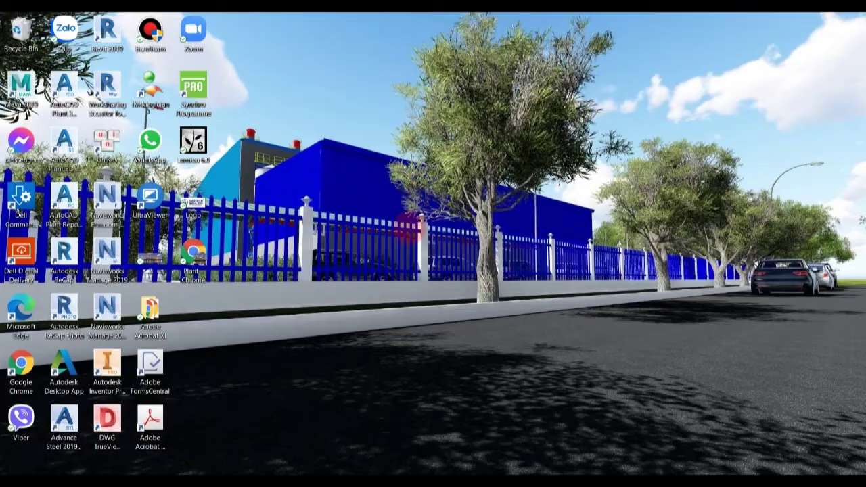
- Refresh the Windows desktop three times, then return to the AutoCAD Plant 3D window
{"action": "right_click", "coordinate": [387, 196]}
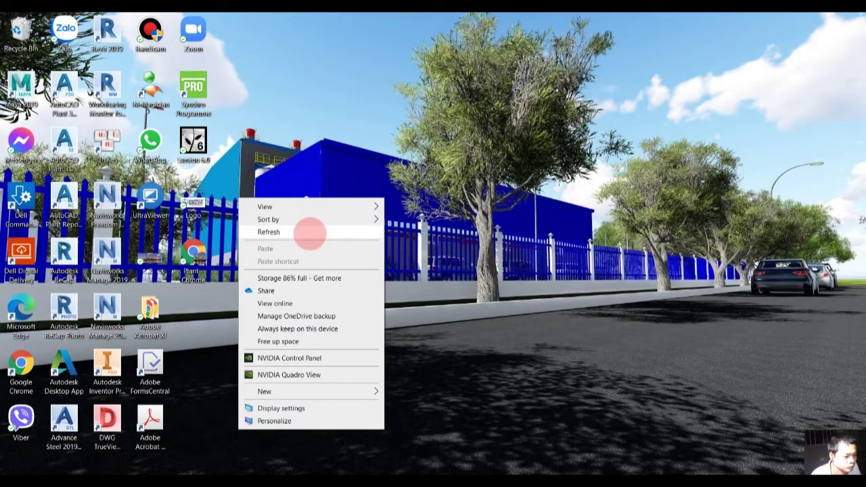
{"action": "left_click", "coordinate": [358, 229]}
{"action": "right_click", "coordinate": [299, 190]}
{"action": "left_click", "coordinate": [251, 220]}
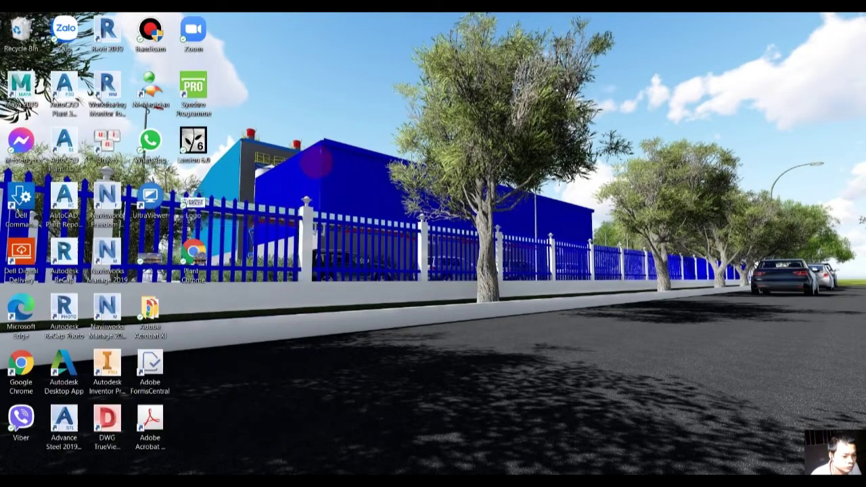
{"action": "right_click", "coordinate": [316, 163]}
{"action": "left_click", "coordinate": [253, 199]}
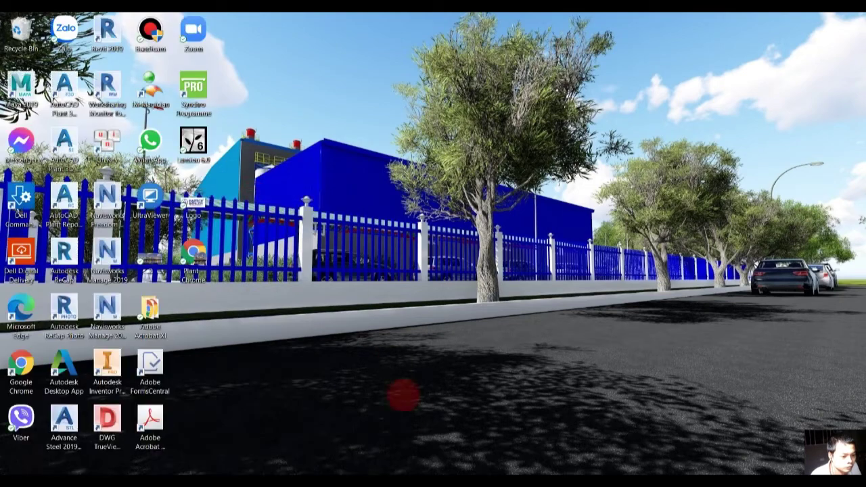
{"action": "key", "text": "alt+Tab"}
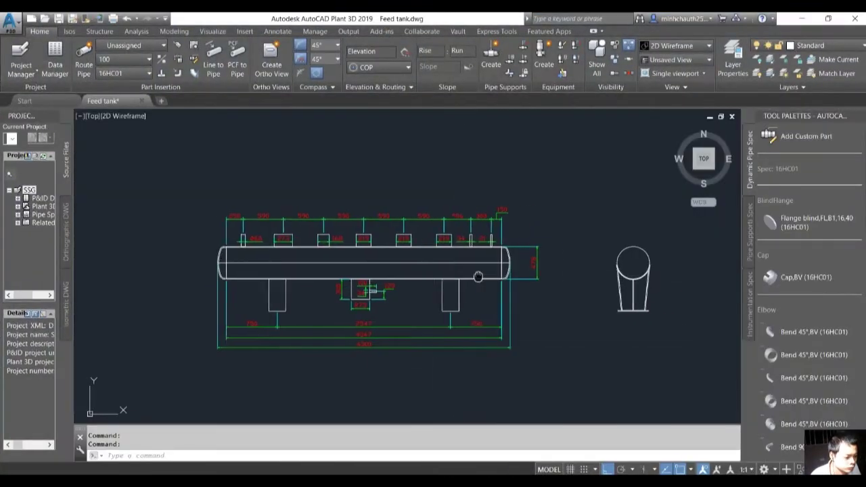
- Expand Plant 3D Drawings in Project Manager and bring up the Check drawing's context menu
{"action": "scroll", "coordinate": [447, 265], "scroll_direction": "up", "scroll_amount": 4}
{"action": "scroll", "coordinate": [345, 290], "scroll_direction": "down", "scroll_amount": 2}
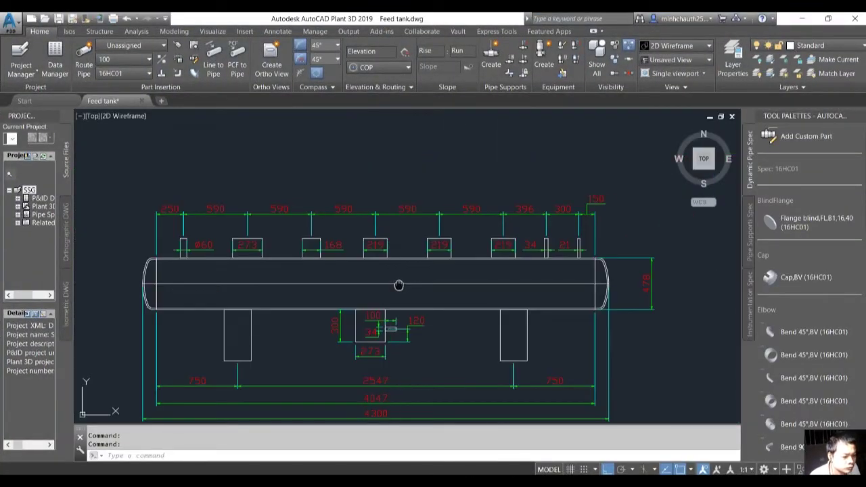
{"action": "scroll", "coordinate": [398, 286], "scroll_direction": "up", "scroll_amount": 1}
{"action": "scroll", "coordinate": [404, 262], "scroll_direction": "down", "scroll_amount": 2}
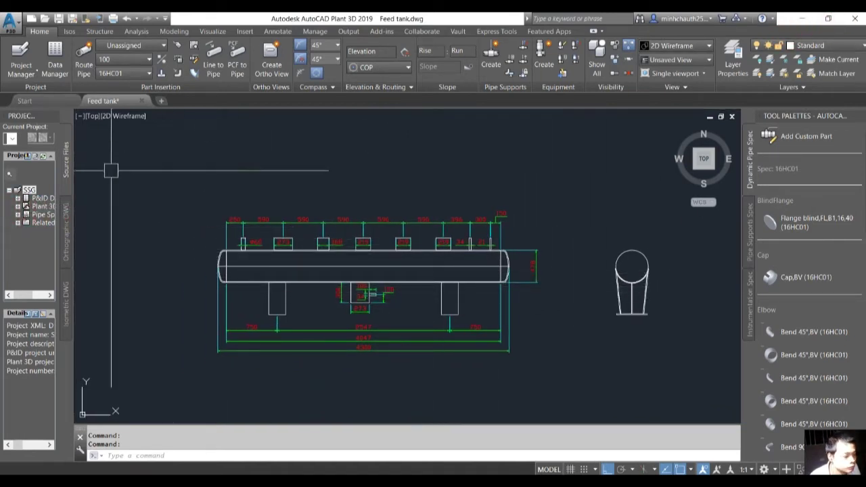
{"action": "left_click", "coordinate": [18, 206]}
{"action": "left_click", "coordinate": [18, 206]}
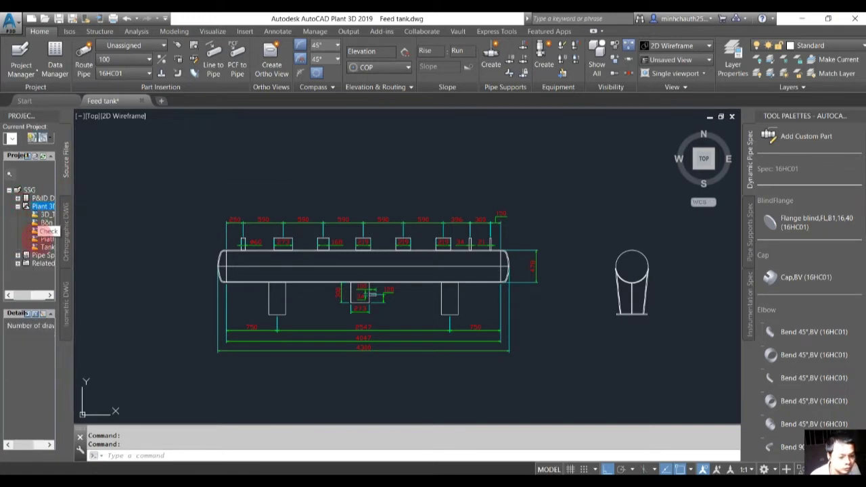
{"action": "left_click_drag", "start_coordinate": [24, 295], "coordinate": [32, 295]}
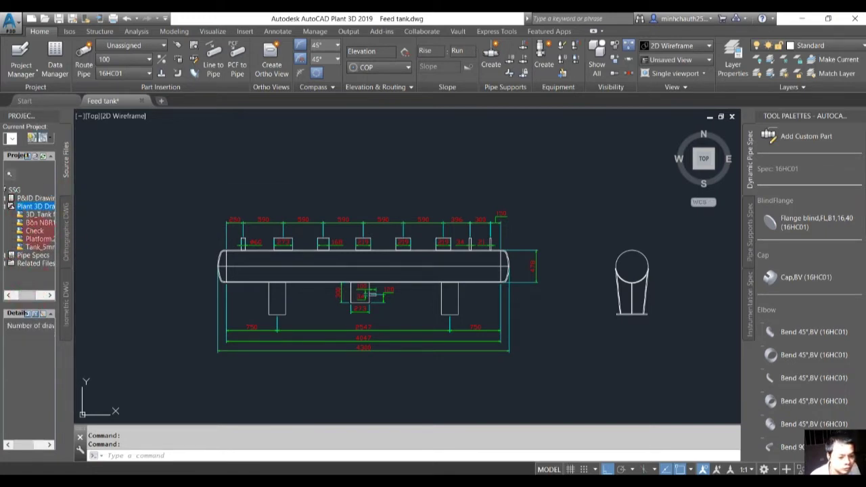
{"action": "right_click", "coordinate": [34, 230]}
- Open Check.dwg and show it in SW Isometric view, panned around the origin
{"action": "left_click", "coordinate": [64, 235]}
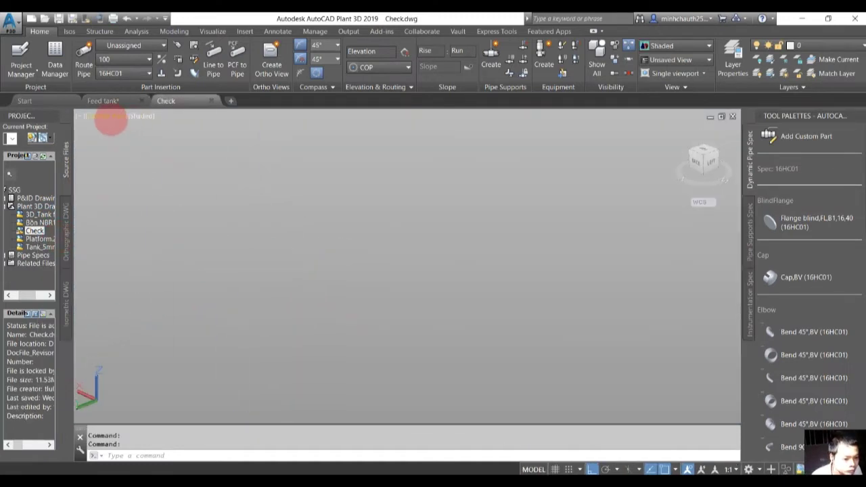
{"action": "left_click", "coordinate": [110, 116]}
{"action": "left_click", "coordinate": [138, 205]}
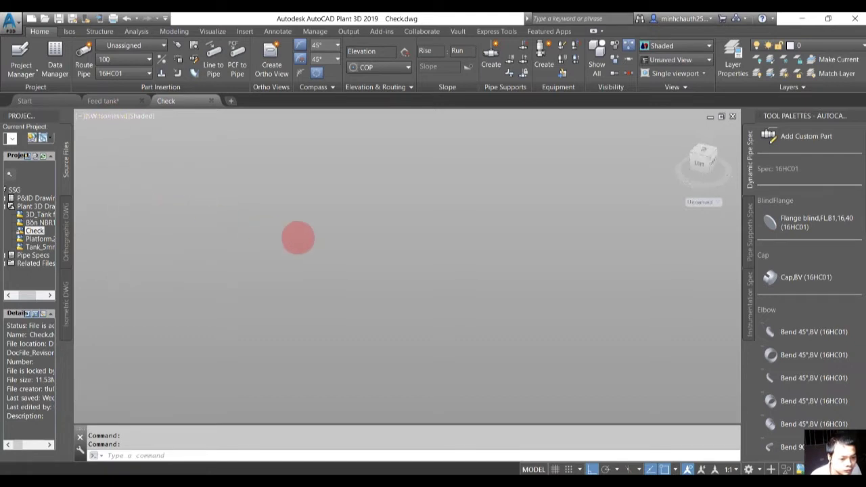
{"action": "mouse_move", "coordinate": [427, 278]}
{"action": "middle_mouse_down"}
{"action": "mouse_move", "coordinate": [386, 239]}
{"action": "mouse_move", "coordinate": [323, 243]}
{"action": "middle_mouse_up"}
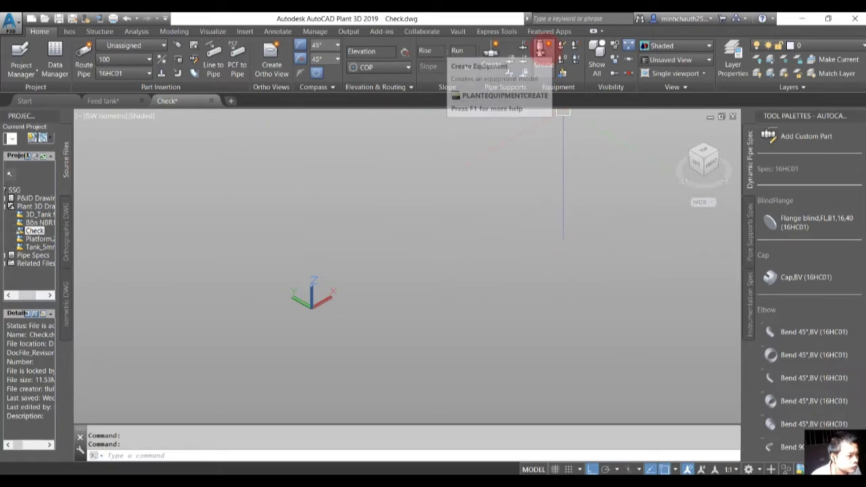
{"action": "left_click", "coordinate": [540, 53]}
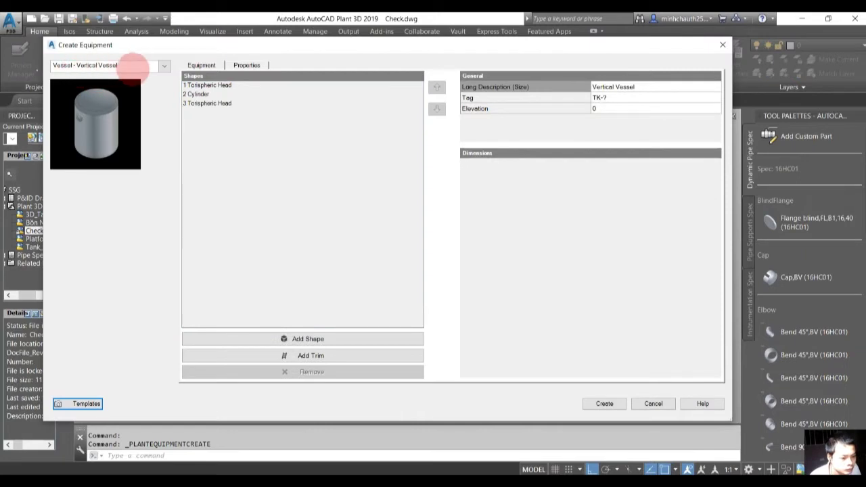
- Change the new equipment type to Horizontal Vessel and show its first head's dimensions
{"action": "left_click", "coordinate": [164, 66]}
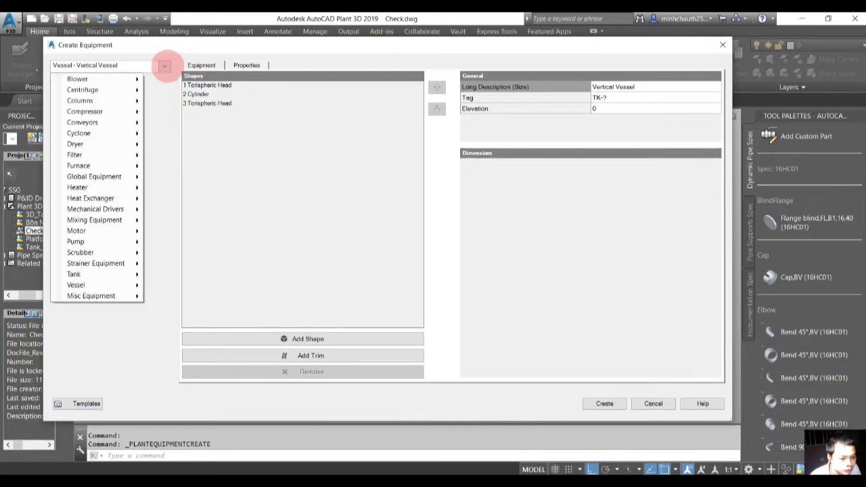
{"action": "mouse_move", "coordinate": [76, 285]}
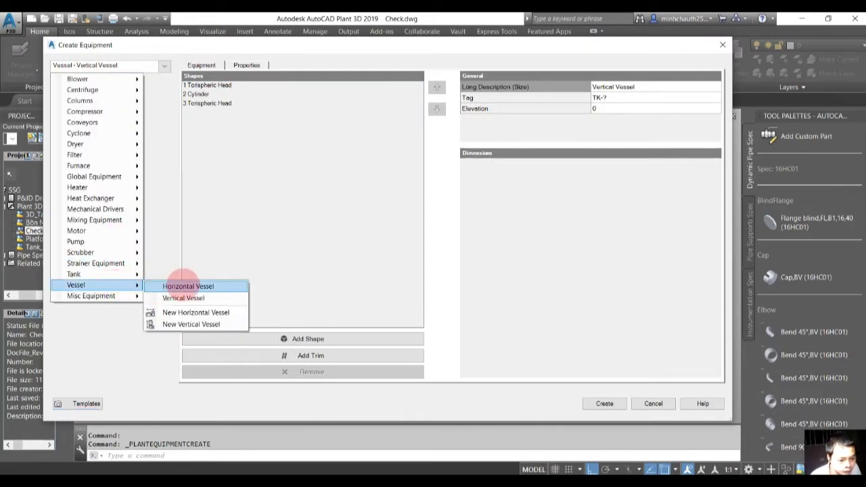
{"action": "left_click", "coordinate": [186, 286]}
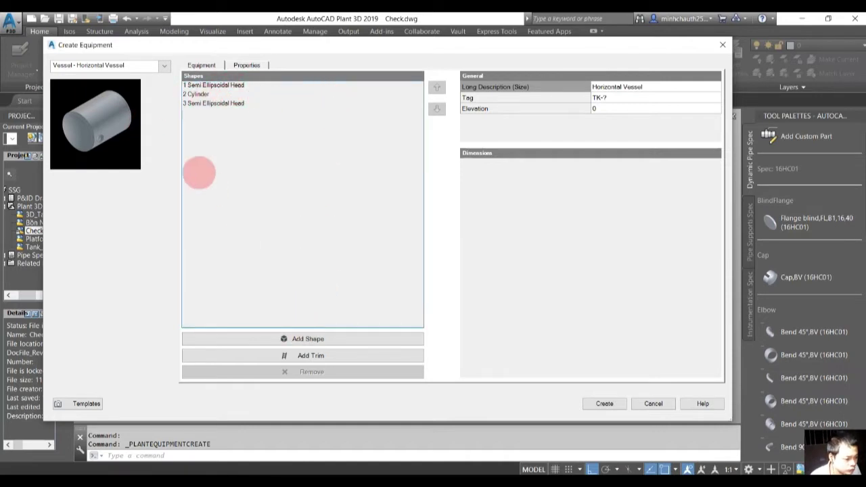
{"action": "left_click", "coordinate": [196, 85]}
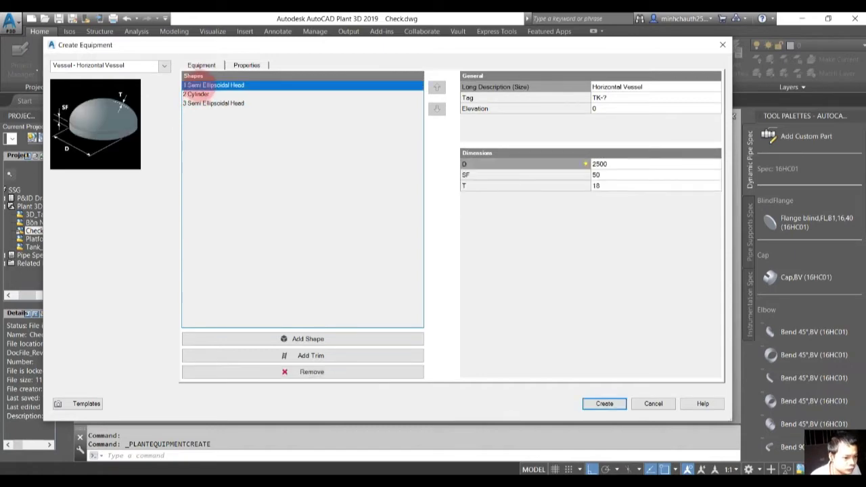
{"action": "mouse_move", "coordinate": [428, 50]}
{"action": "left_mouse_down"}
{"action": "mouse_move", "coordinate": [549, 161]}
{"action": "mouse_move", "coordinate": [452, 138]}
{"action": "left_mouse_up"}
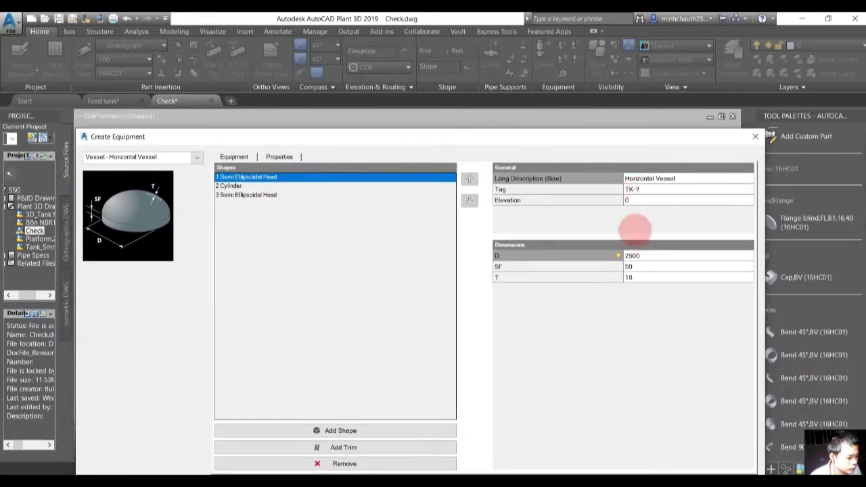
- Set the first head to D 478, T 14 and the cylinder to D 478, length 4070
{"action": "left_click", "coordinate": [653, 255]}
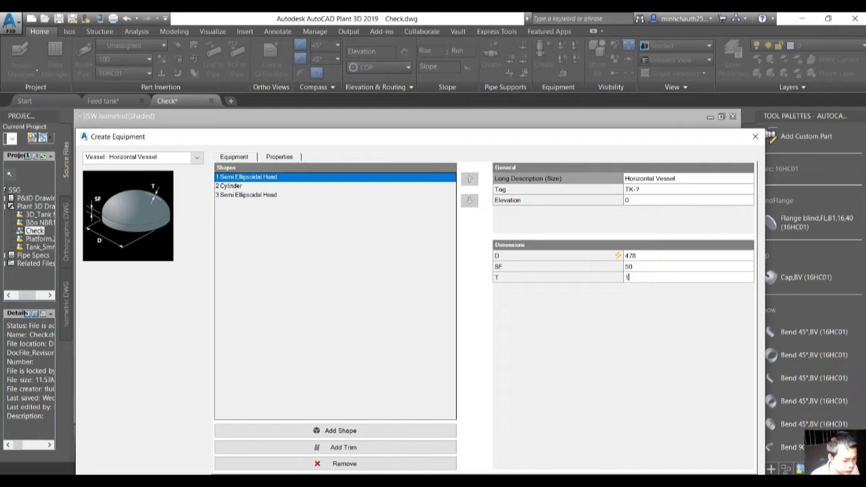
{"action": "type", "text": "4"}
{"action": "left_click", "coordinate": [245, 177]}
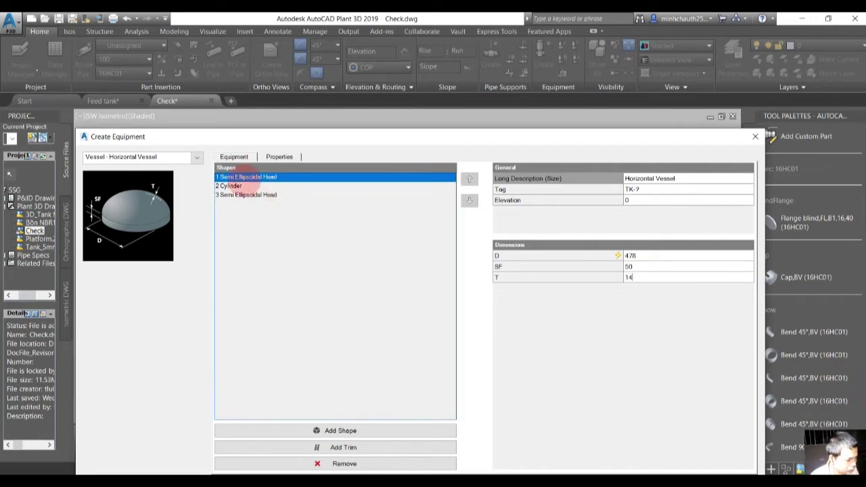
{"action": "left_click", "coordinate": [230, 185]}
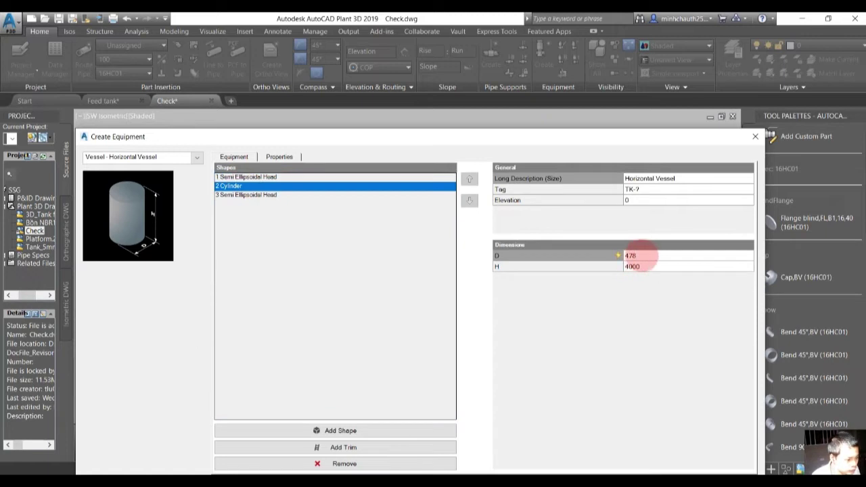
{"action": "double_click", "coordinate": [643, 255]}
{"action": "type", "text": "4070"}
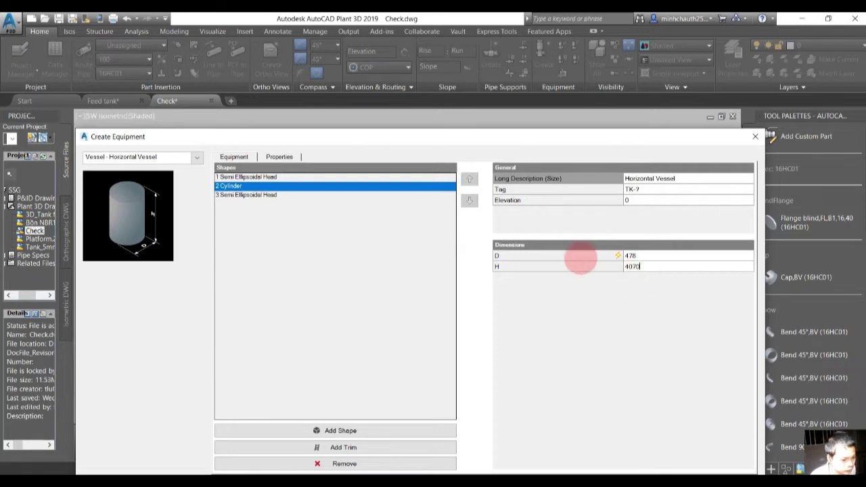
{"action": "left_click", "coordinate": [299, 201]}
- Check the second semi-ellipsoidal head and create the horizontal vessel
{"action": "left_click", "coordinate": [257, 201]}
{"action": "left_click", "coordinate": [635, 265]}
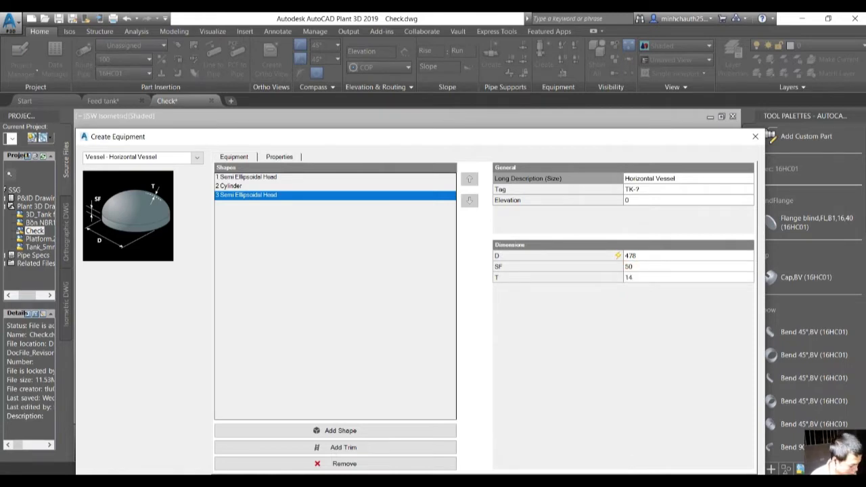
{"action": "left_click_drag", "start_coordinate": [458, 144], "coordinate": [486, 90]}
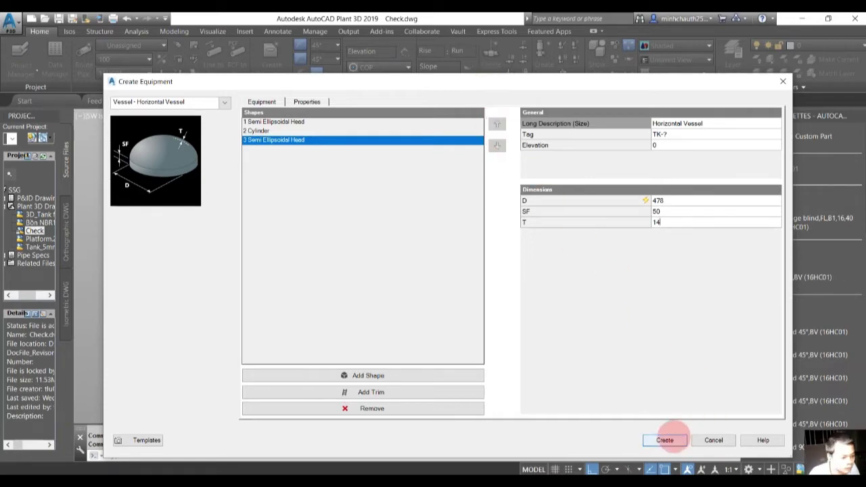
{"action": "left_click", "coordinate": [666, 440]}
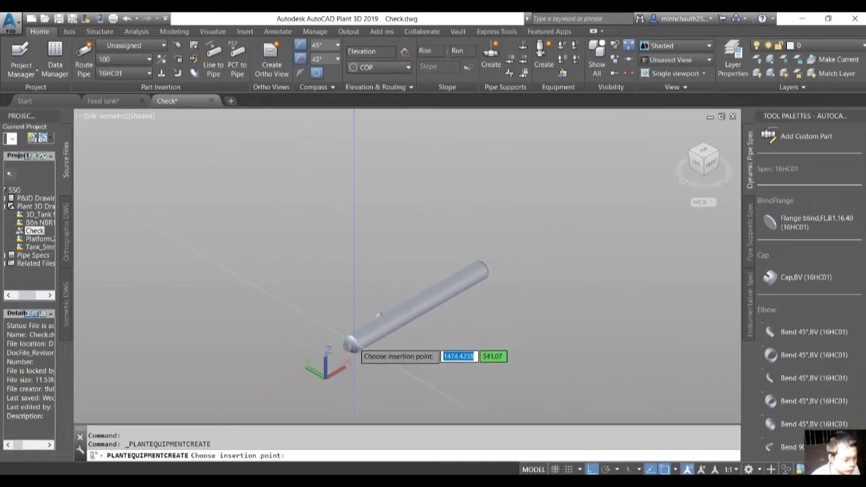
- Place the horizontal vessel at a picked point in Check.dwg with 0° rotation
{"action": "scroll", "coordinate": [340, 323], "scroll_direction": "up", "scroll_amount": 2}
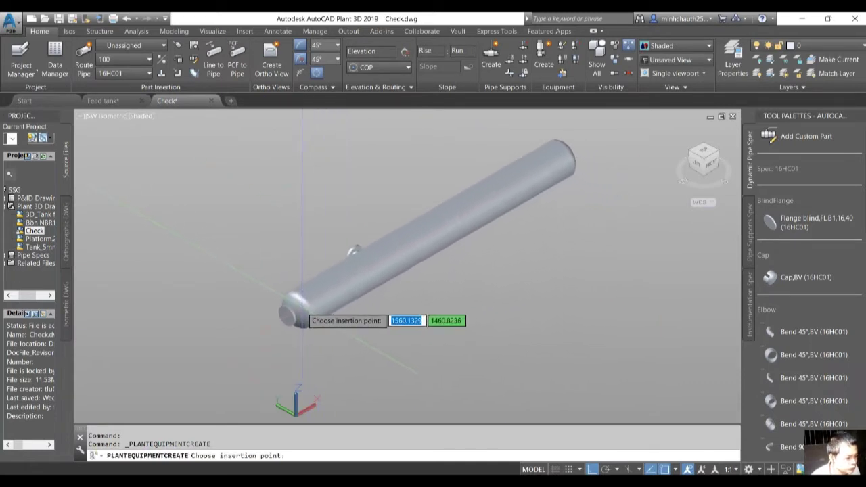
{"action": "left_click", "coordinate": [302, 307]}
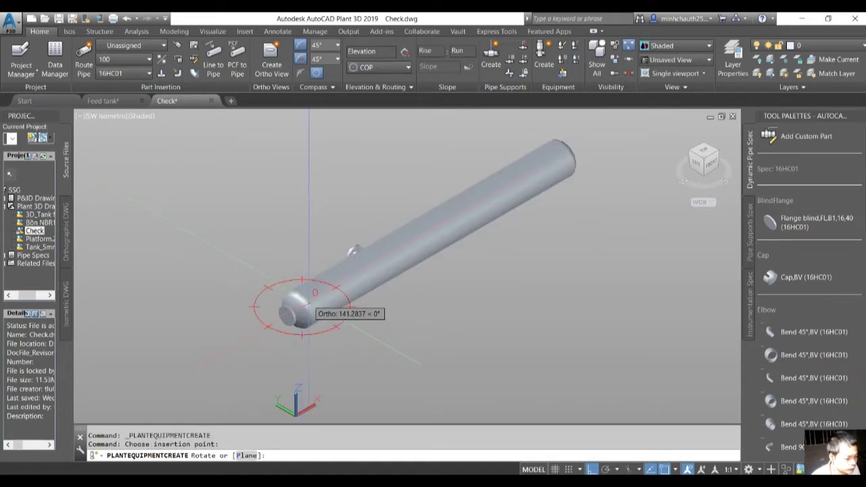
{"action": "left_click", "coordinate": [477, 295]}
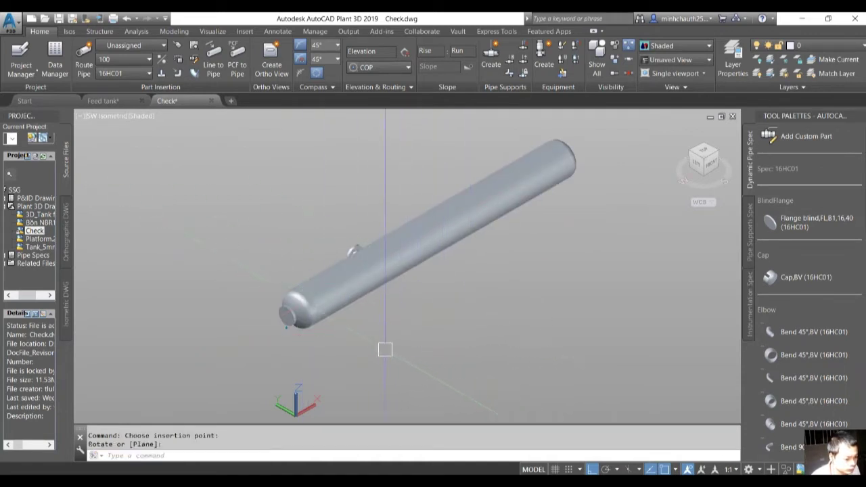
- Review the Feed tank 2D drawing, then return to the Check model with the vessel
{"action": "left_click", "coordinate": [102, 100]}
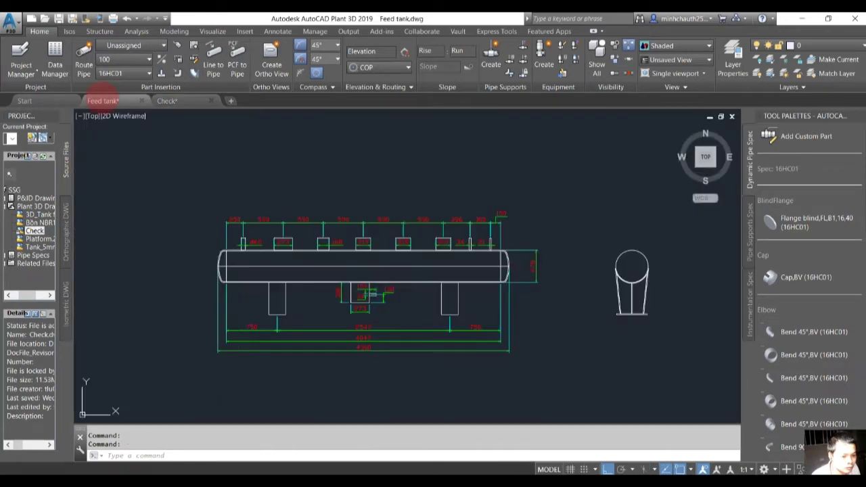
{"action": "scroll", "coordinate": [541, 263], "scroll_direction": "up", "scroll_amount": 5}
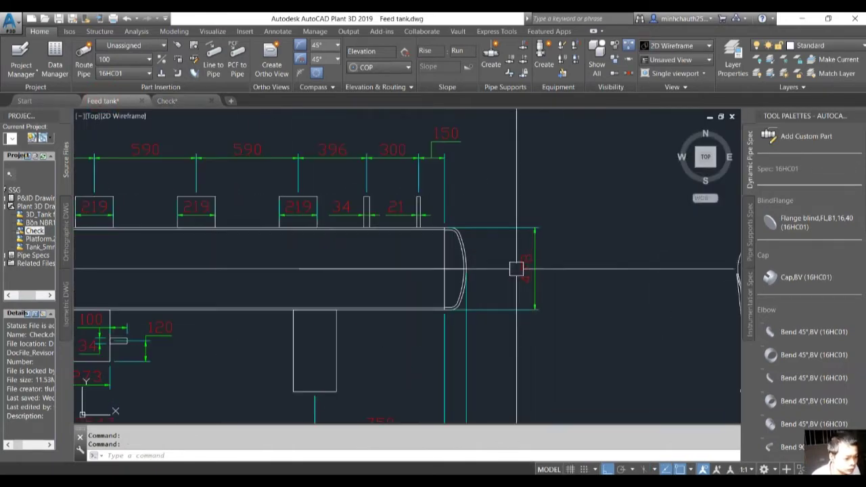
{"action": "scroll", "coordinate": [521, 266], "scroll_direction": "down", "scroll_amount": 4}
{"action": "scroll", "coordinate": [514, 332], "scroll_direction": "up", "scroll_amount": 2}
{"action": "scroll", "coordinate": [498, 312], "scroll_direction": "down", "scroll_amount": 3}
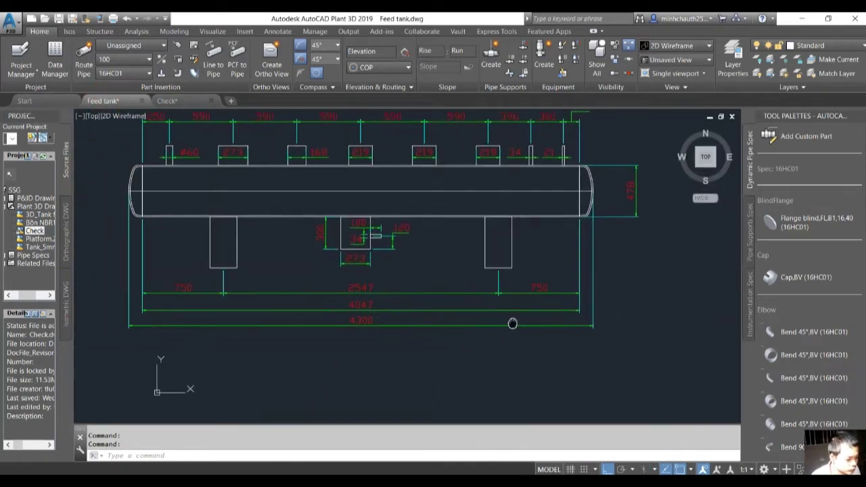
{"action": "scroll", "coordinate": [414, 291], "scroll_direction": "up", "scroll_amount": 3}
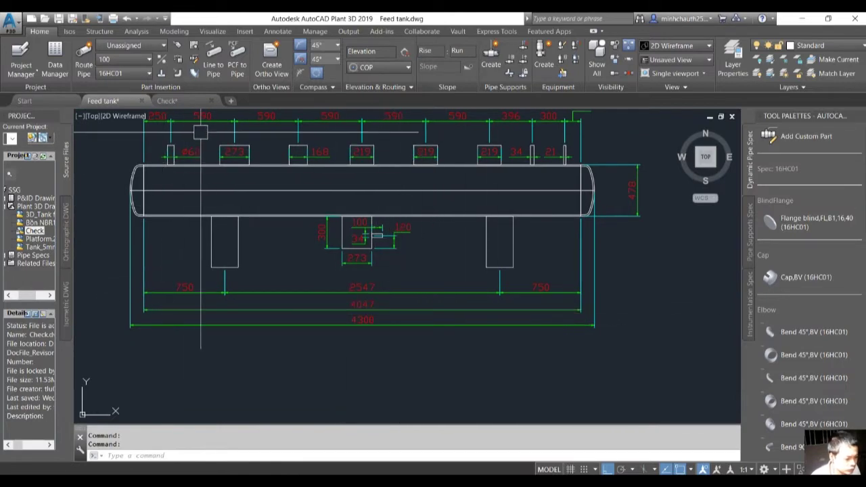
{"action": "scroll", "coordinate": [342, 331], "scroll_direction": "up", "scroll_amount": 3}
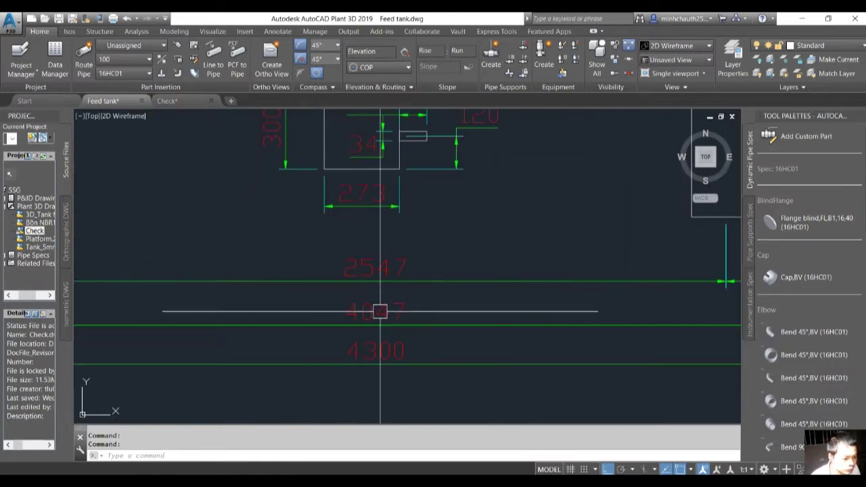
{"action": "scroll", "coordinate": [350, 309], "scroll_direction": "down", "scroll_amount": 3}
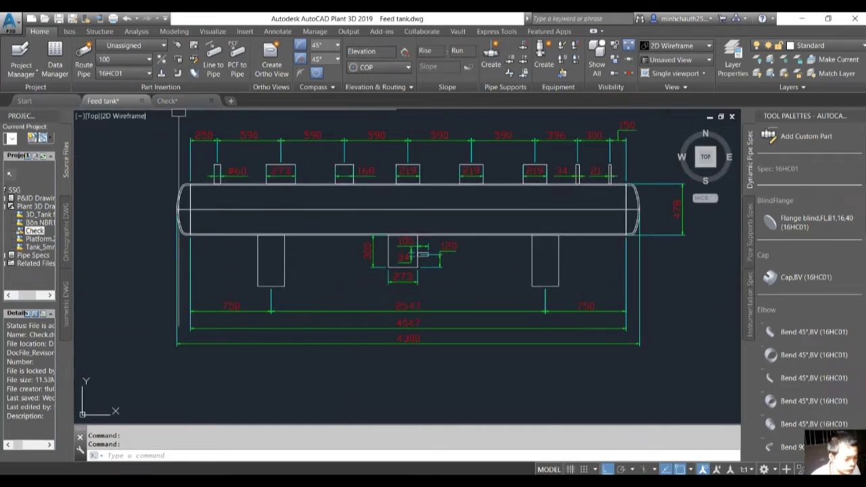
{"action": "left_click", "coordinate": [166, 100]}
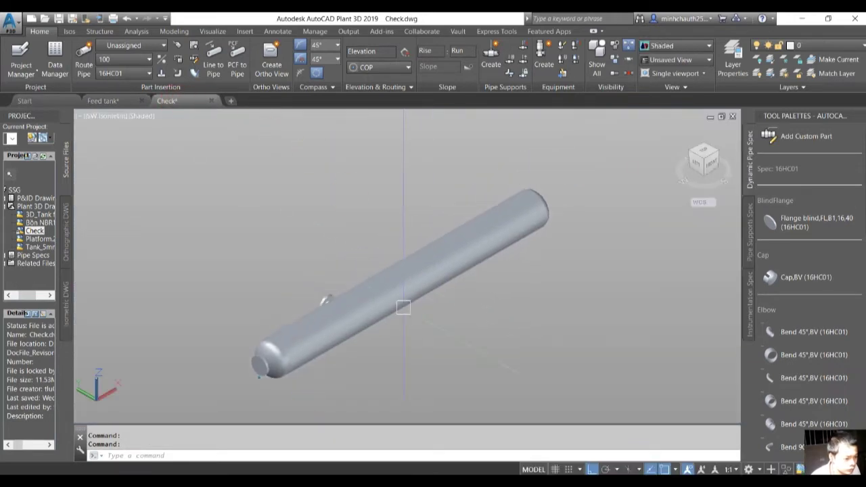
- Change the vessel's cylinder to diameter 478 and length 4047
{"action": "left_click", "coordinate": [406, 274]}
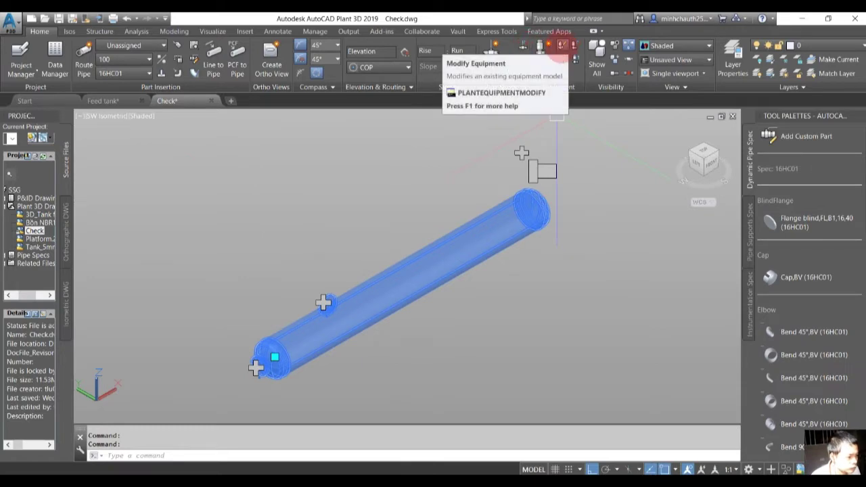
{"action": "left_click", "coordinate": [562, 46]}
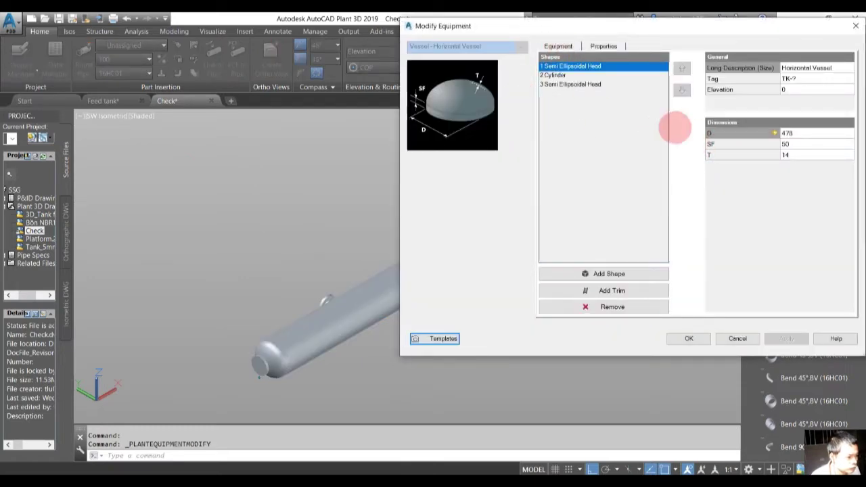
{"action": "left_click", "coordinate": [555, 75]}
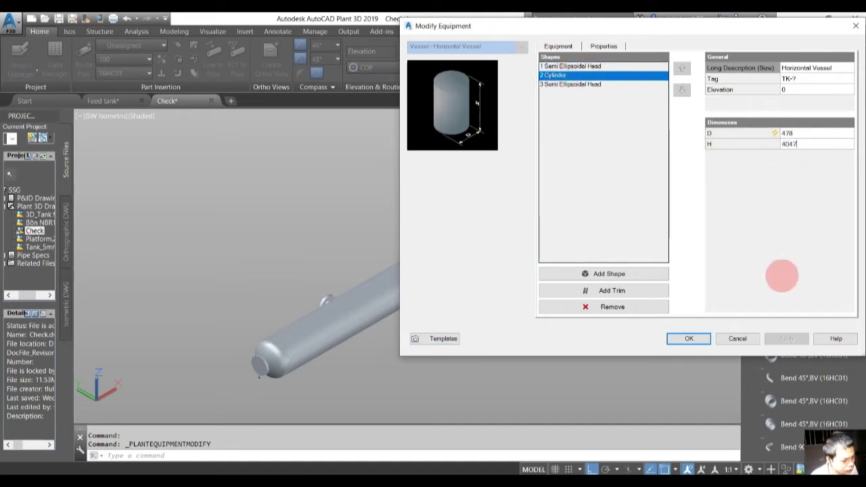
{"action": "left_click", "coordinate": [689, 339]}
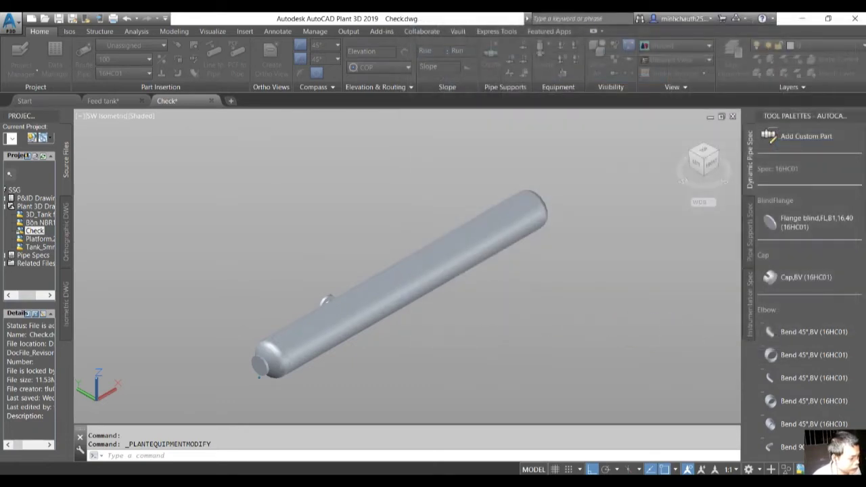
- Zoom in on the vessel's end and open nozzle N-1's edit settings
{"action": "middle_click_drag", "start_coordinate": [457, 297], "coordinate": [403, 282]}
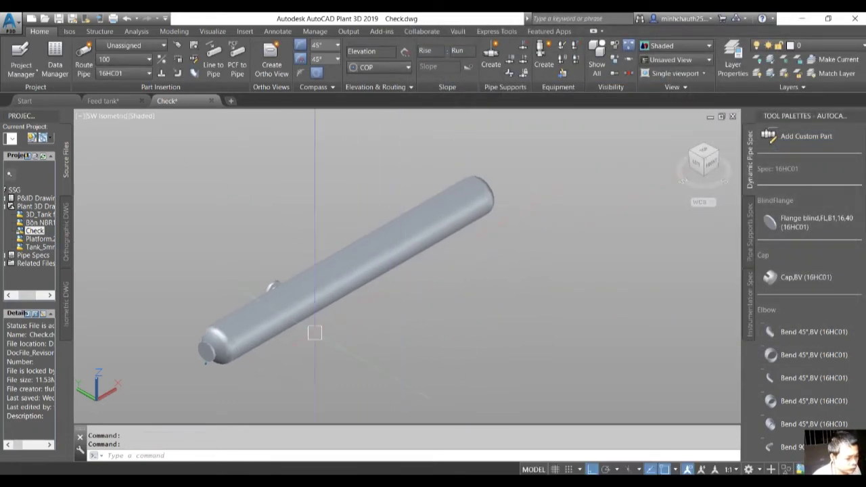
{"action": "scroll", "coordinate": [315, 332], "scroll_direction": "up", "scroll_amount": 2}
{"action": "scroll", "coordinate": [270, 325], "scroll_direction": "up", "scroll_amount": 2}
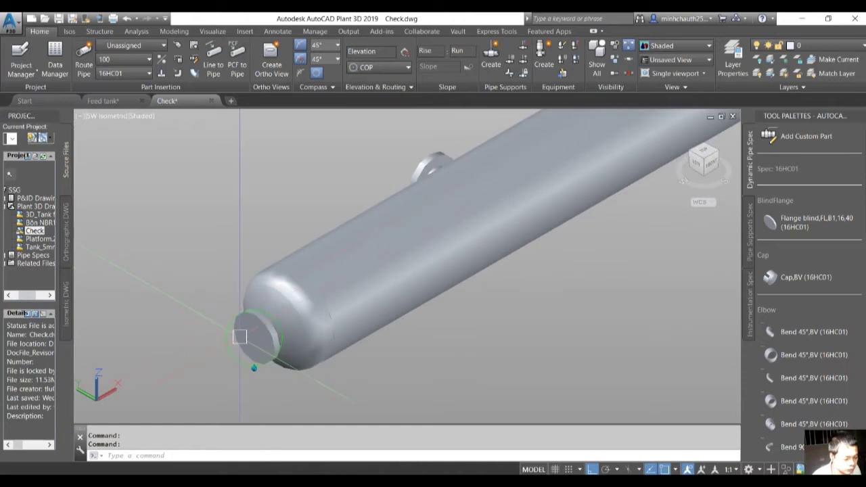
{"action": "left_click", "coordinate": [242, 329]}
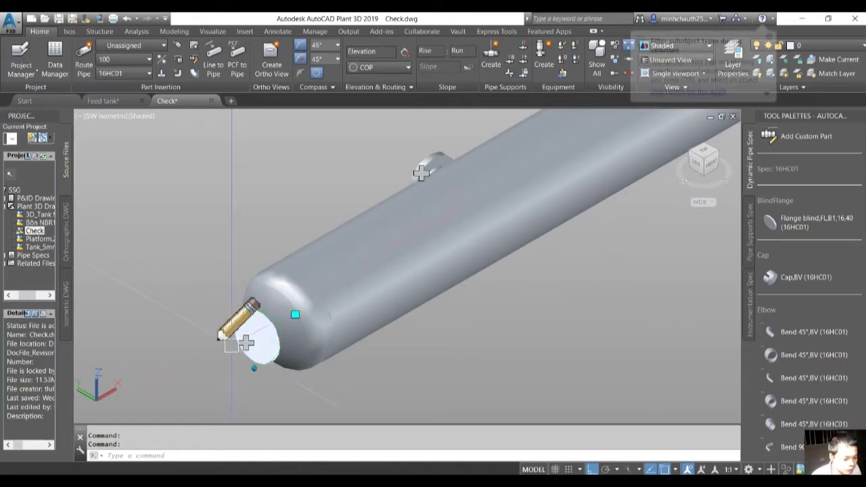
{"action": "left_click", "coordinate": [242, 332]}
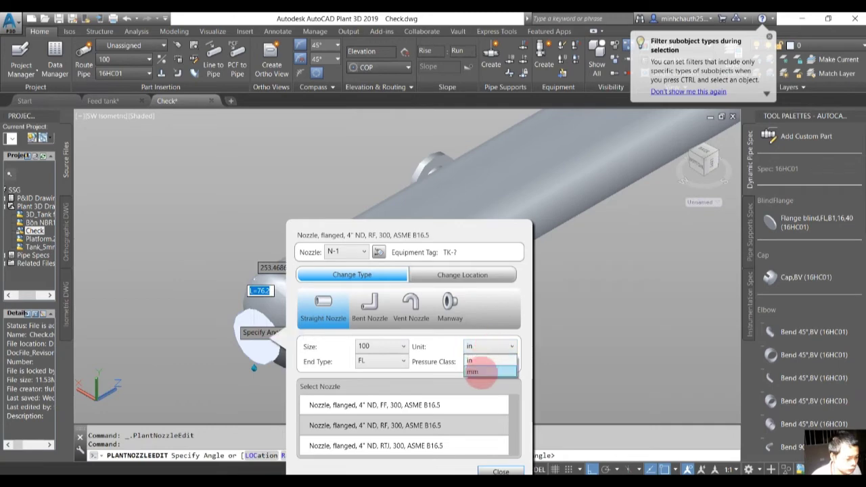
- Make nozzle N-1 a flanged 100 ND B1, class 16, DIN 2633 nozzle in mm
{"action": "left_click", "coordinate": [477, 372]}
{"action": "left_click", "coordinate": [485, 361]}
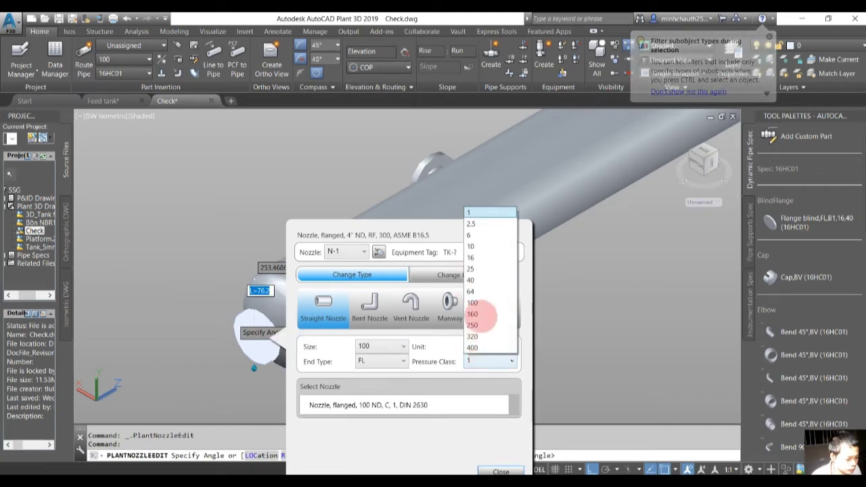
{"action": "left_click", "coordinate": [474, 259]}
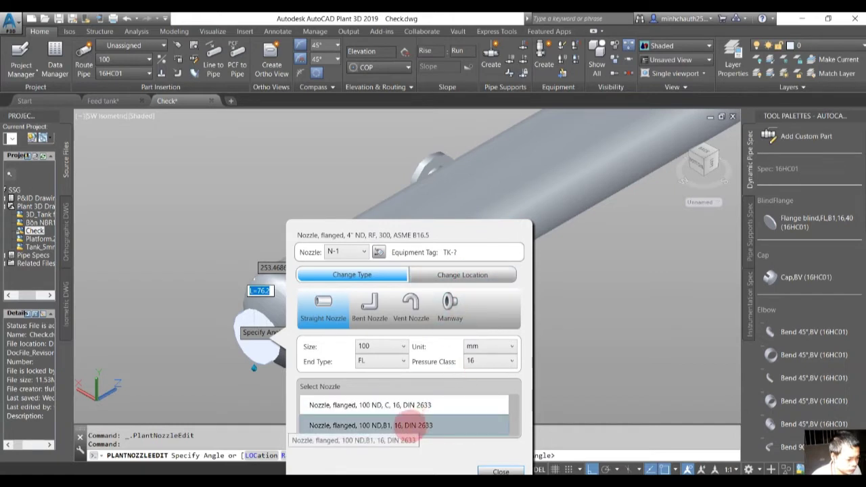
{"action": "left_click", "coordinate": [418, 425]}
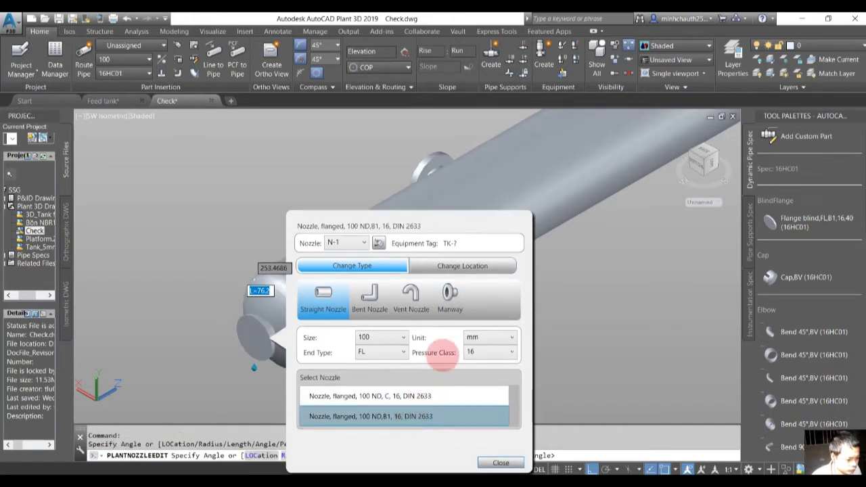
- Set N-1's location to radial at H 400 and close the nozzle edit
{"action": "left_click", "coordinate": [462, 264]}
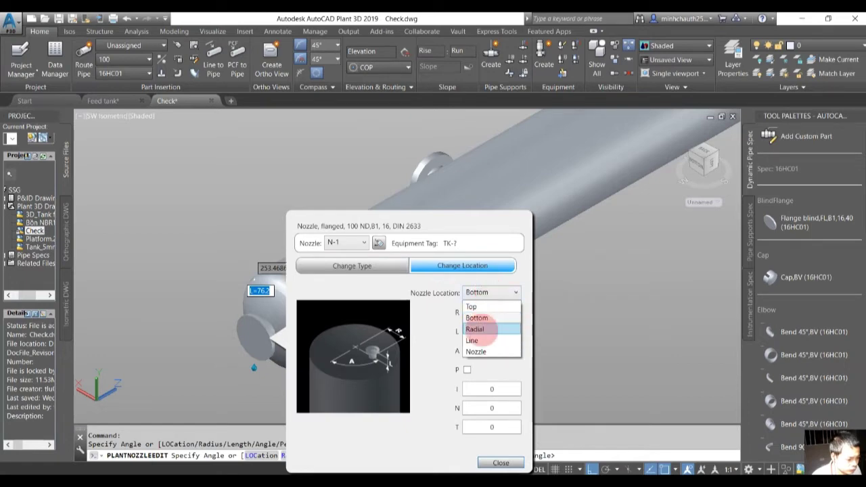
{"action": "left_click", "coordinate": [477, 329]}
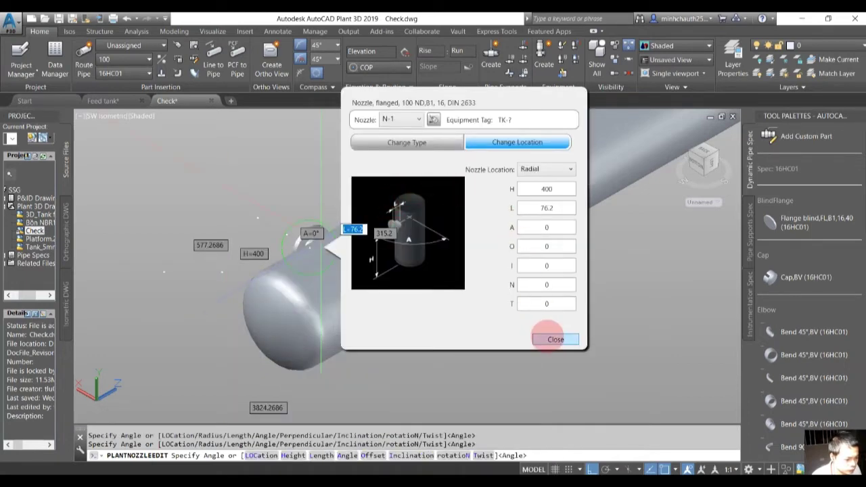
{"action": "left_click", "coordinate": [555, 339]}
{"action": "middle_click_drag", "start_coordinate": [451, 294], "coordinate": [442, 224], "text": "shift"}
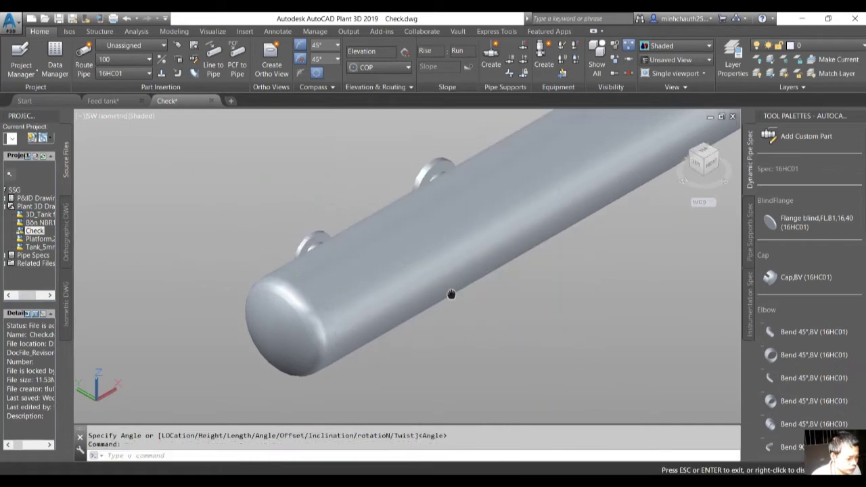
{"action": "key", "text": "Escape"}
- Check the Feed tank reference, then select the tank in Check and start adding nozzle N-3
{"action": "left_click", "coordinate": [101, 100]}
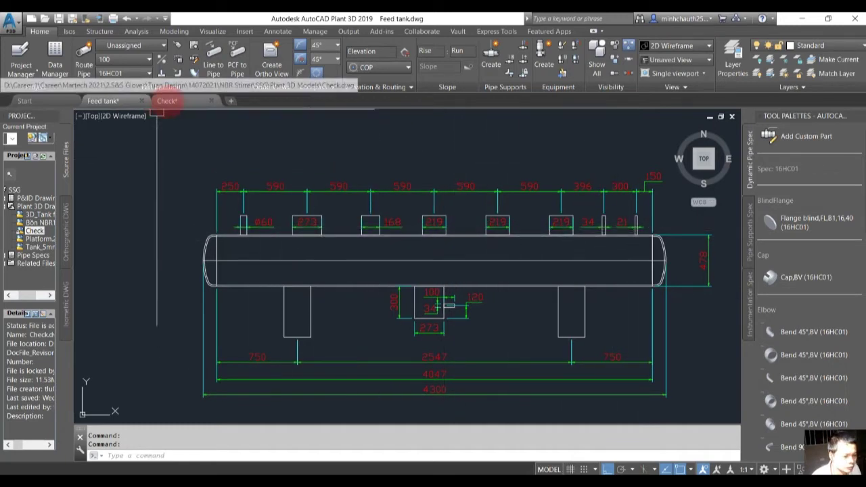
{"action": "left_click", "coordinate": [167, 100]}
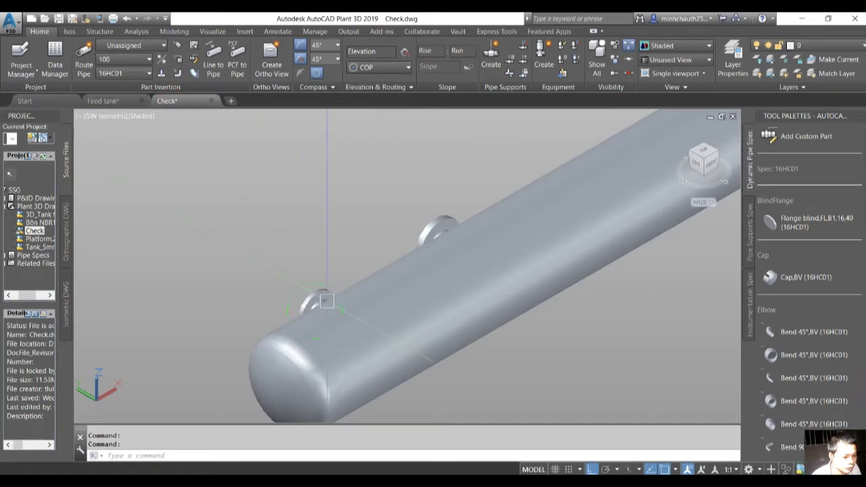
{"action": "middle_click_drag", "start_coordinate": [352, 283], "coordinate": [316, 278]}
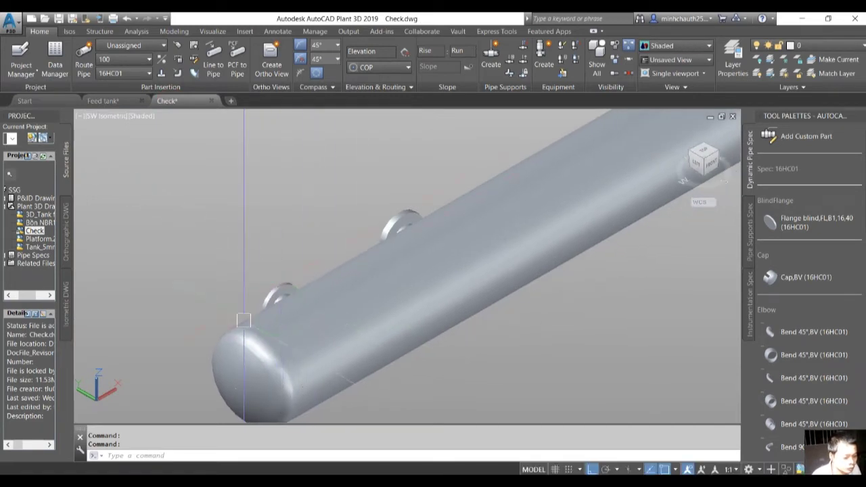
{"action": "scroll", "coordinate": [243, 321], "scroll_direction": "down", "scroll_amount": 3}
{"action": "scroll", "coordinate": [359, 309], "scroll_direction": "up", "scroll_amount": 2}
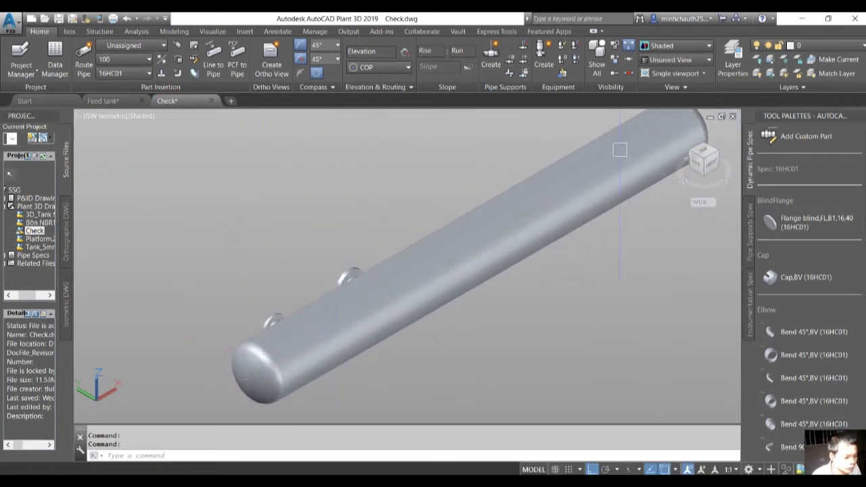
{"action": "left_click", "coordinate": [598, 187]}
{"action": "scroll", "coordinate": [547, 208], "scroll_direction": "down", "scroll_amount": 2}
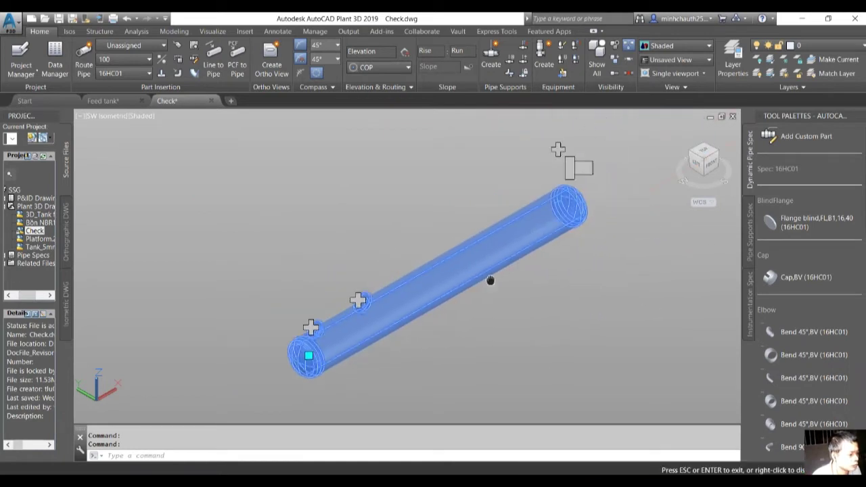
{"action": "scroll", "coordinate": [547, 208], "scroll_direction": "down", "scroll_amount": 1}
{"action": "left_click", "coordinate": [271, 350]}
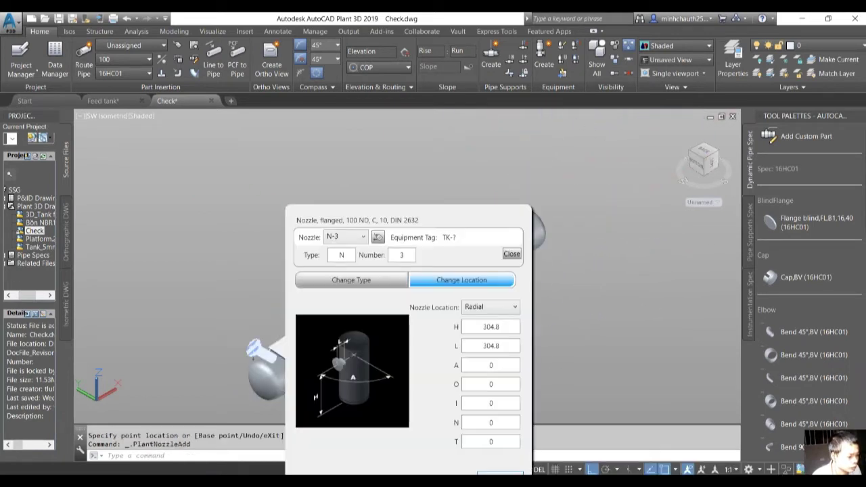
- Adjust nozzle N-3's radial location and height value
{"action": "left_click", "coordinate": [368, 283]}
{"action": "left_click", "coordinate": [491, 327]}
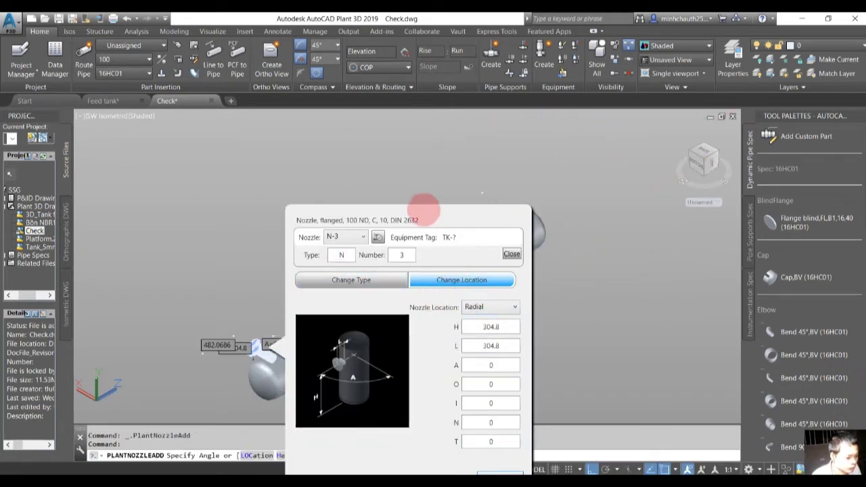
{"action": "mouse_move", "coordinate": [423, 207]}
{"action": "left_mouse_down"}
{"action": "mouse_move", "coordinate": [549, 184]}
{"action": "mouse_move", "coordinate": [532, 184]}
{"action": "left_mouse_up"}
{"action": "left_click", "coordinate": [600, 305]}
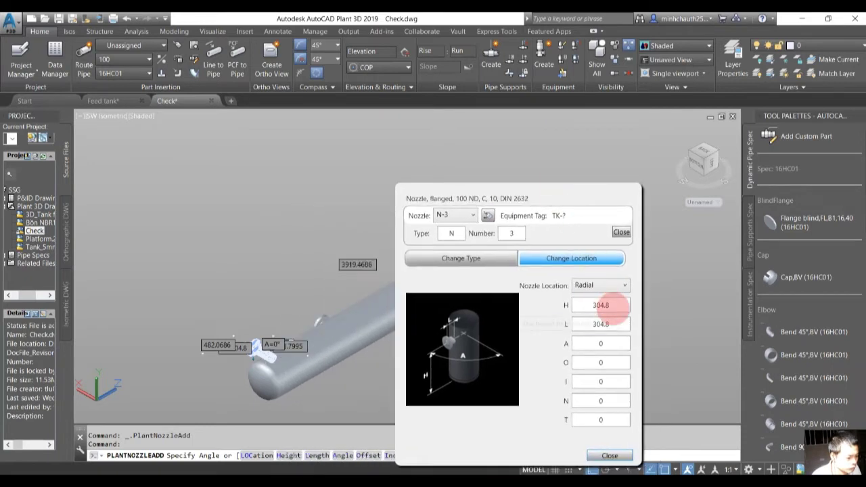
{"action": "double_click", "coordinate": [600, 305]}
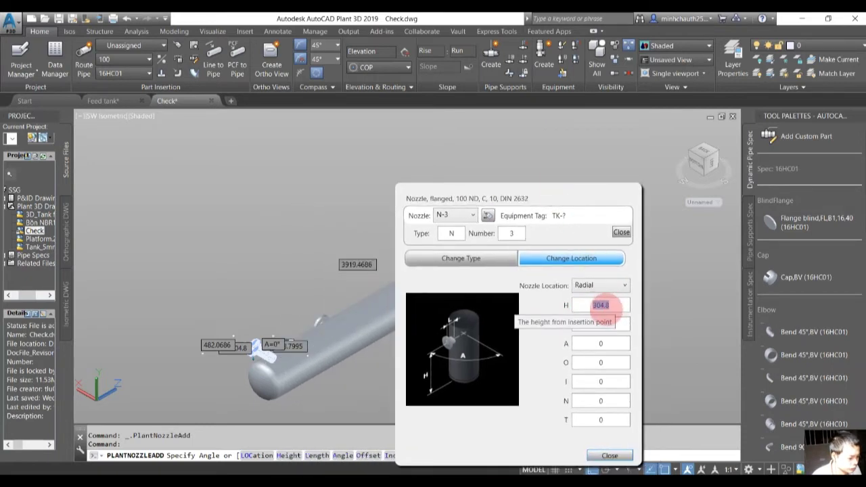
- Make N-3 a flanged 100 ND B1, class 16, DIN 2633 nozzle and end nozzle placement
{"action": "left_click", "coordinate": [462, 255]}
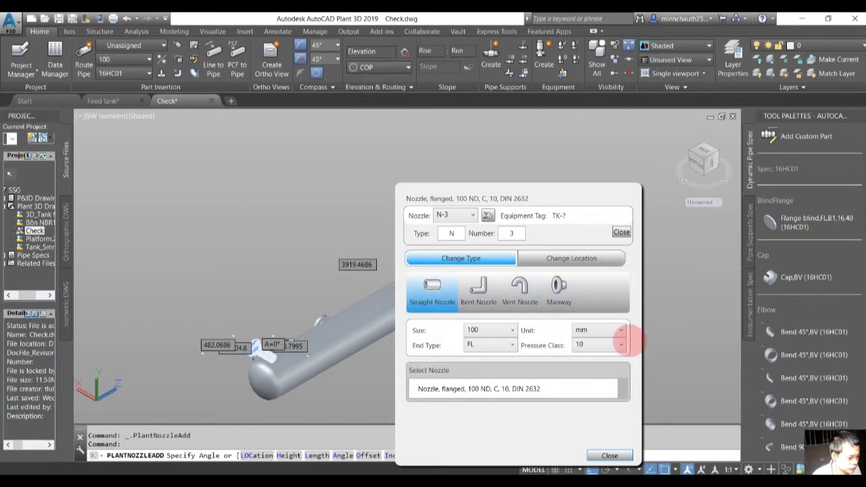
{"action": "left_click", "coordinate": [599, 344]}
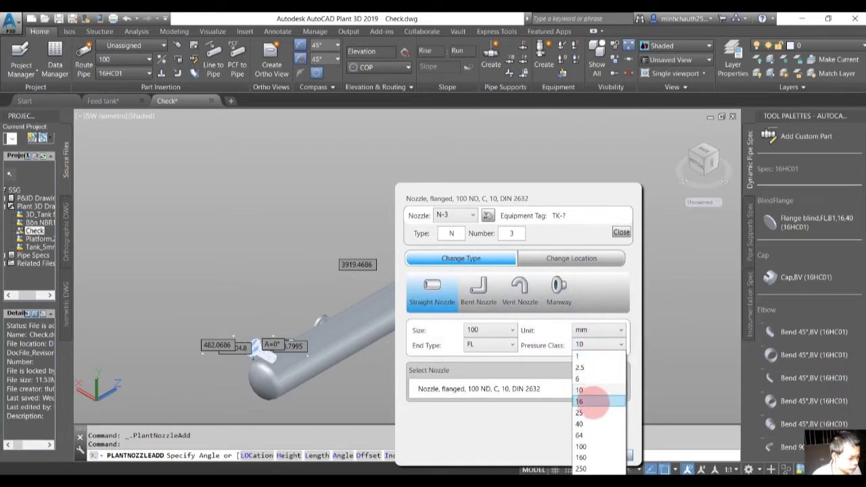
{"action": "left_click", "coordinate": [595, 400]}
{"action": "left_click", "coordinate": [522, 409]}
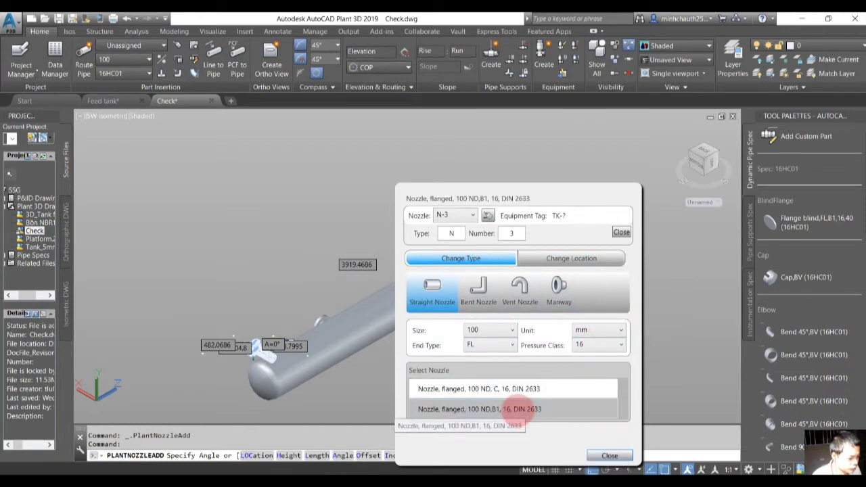
{"action": "left_click", "coordinate": [609, 455]}
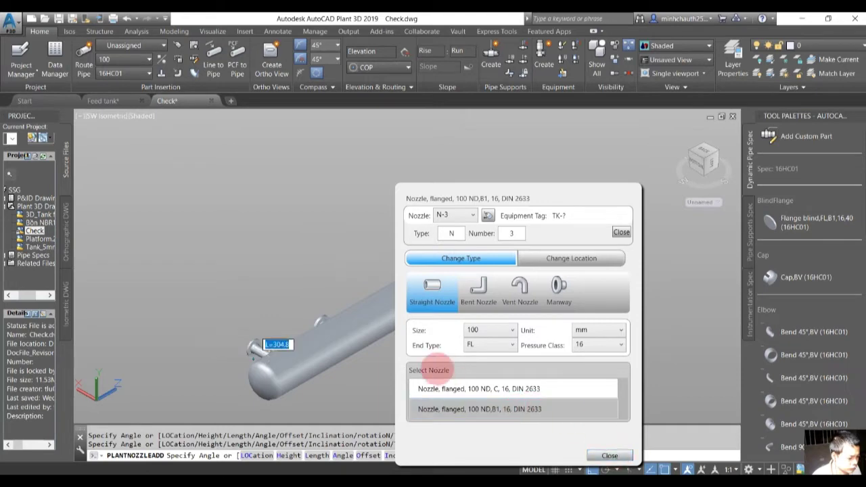
{"action": "scroll", "coordinate": [342, 304], "scroll_direction": "up", "scroll_amount": 2}
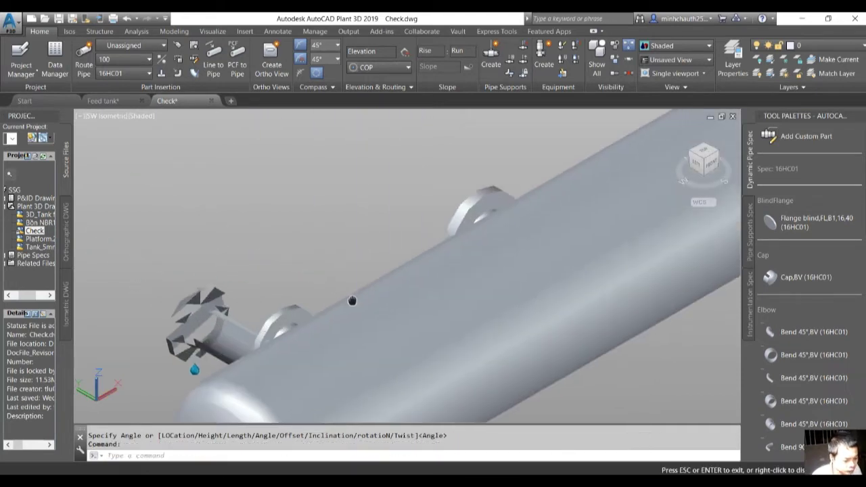
{"action": "key", "text": "Escape"}
{"action": "scroll", "coordinate": [318, 254], "scroll_direction": "down", "scroll_amount": 3}
{"action": "scroll", "coordinate": [259, 263], "scroll_direction": "up", "scroll_amount": 3}
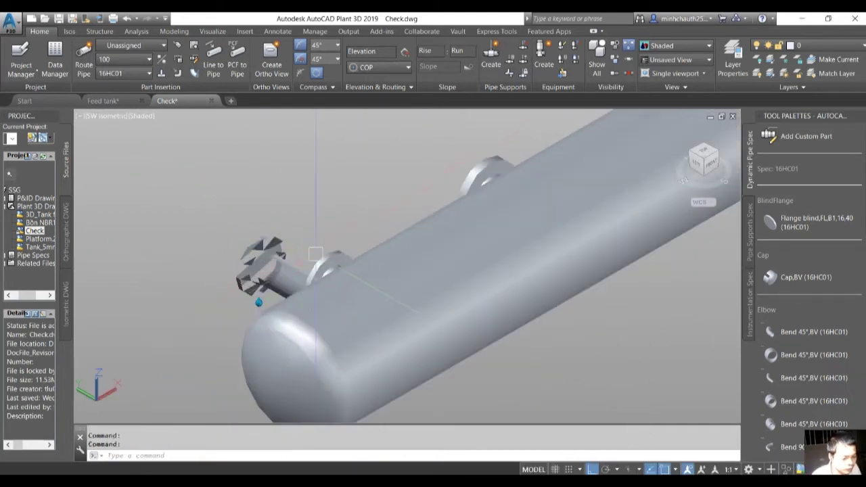
- Change nozzle N-1 to size 50 using the 50 ND B1 flanged nozzle
{"action": "left_click", "coordinate": [332, 253]}
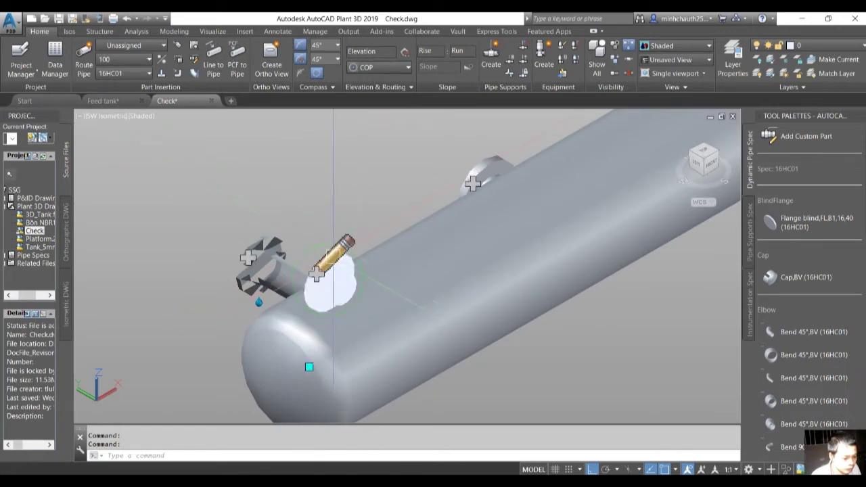
{"action": "left_click", "coordinate": [333, 254]}
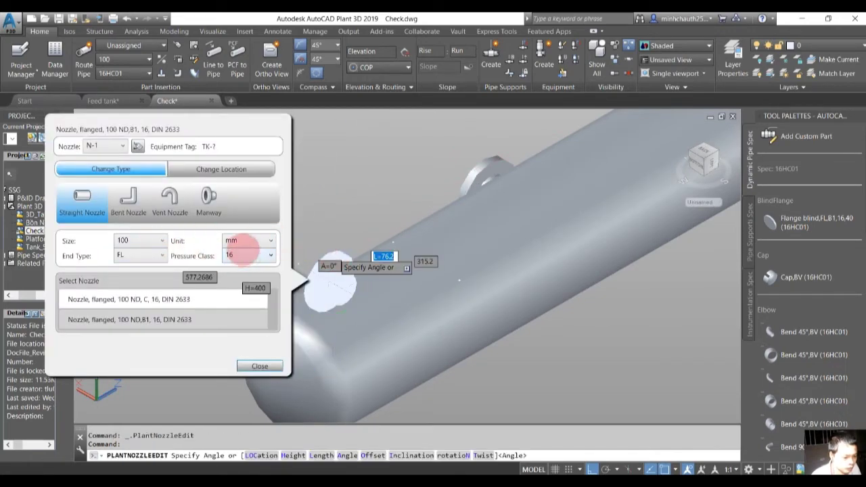
{"action": "left_click", "coordinate": [141, 242]}
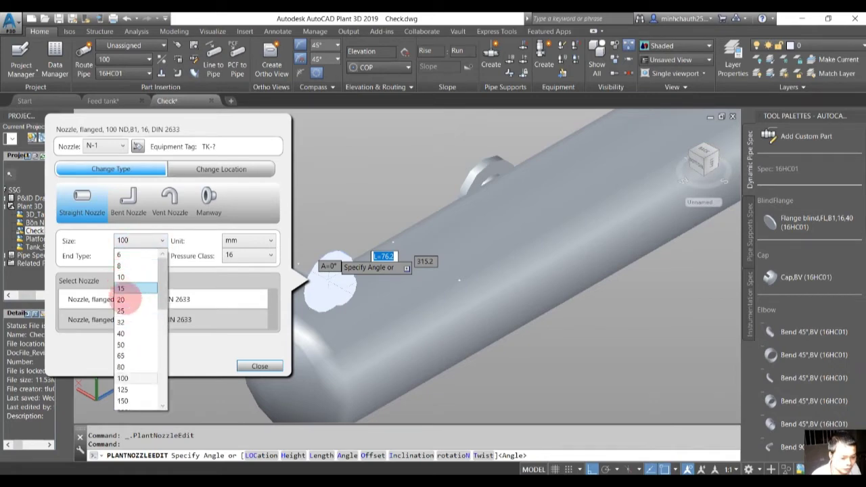
{"action": "left_click", "coordinate": [123, 344]}
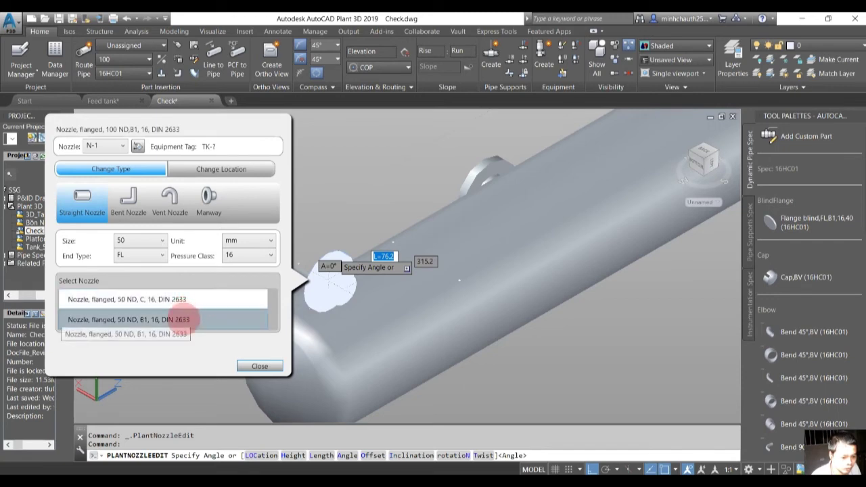
{"action": "left_click", "coordinate": [177, 320]}
- Position nozzle N-1 at angle 90, L 180 and H 250
{"action": "left_click", "coordinate": [206, 170]}
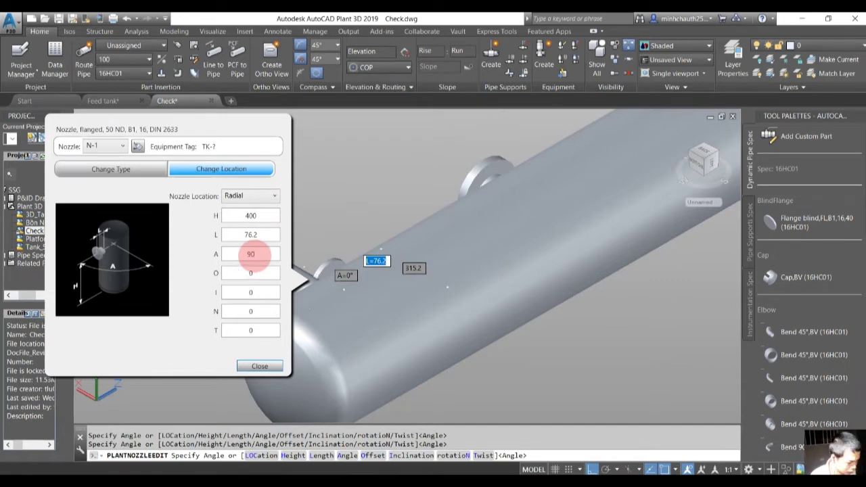
{"action": "left_click", "coordinate": [251, 272]}
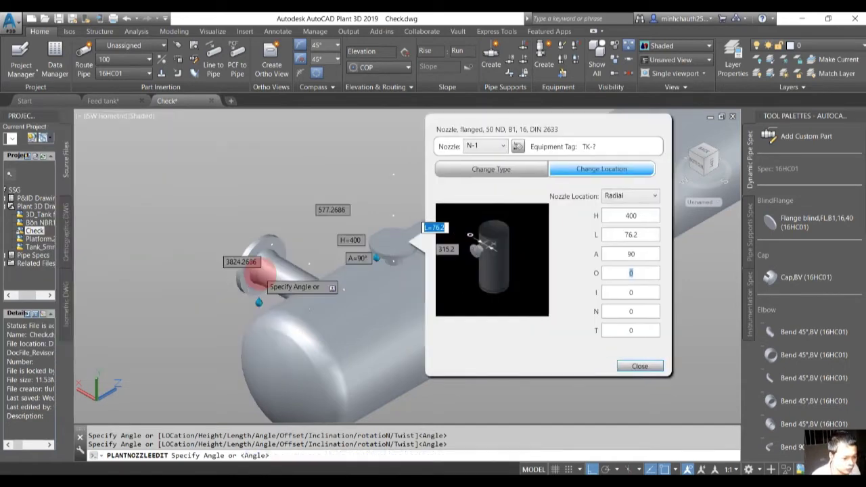
{"action": "scroll", "coordinate": [392, 293], "scroll_direction": "down", "scroll_amount": 3}
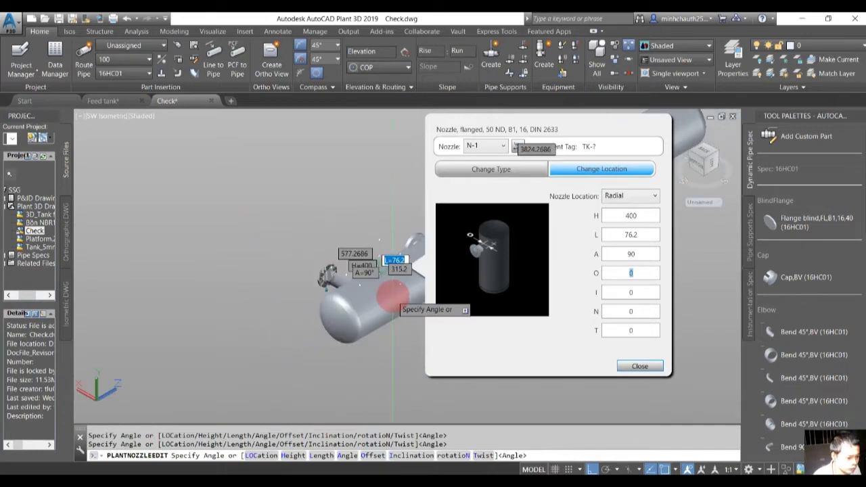
{"action": "scroll", "coordinate": [393, 292], "scroll_direction": "up", "scroll_amount": 1}
{"action": "scroll", "coordinate": [396, 286], "scroll_direction": "up", "scroll_amount": 1}
{"action": "scroll", "coordinate": [393, 271], "scroll_direction": "up", "scroll_amount": 2}
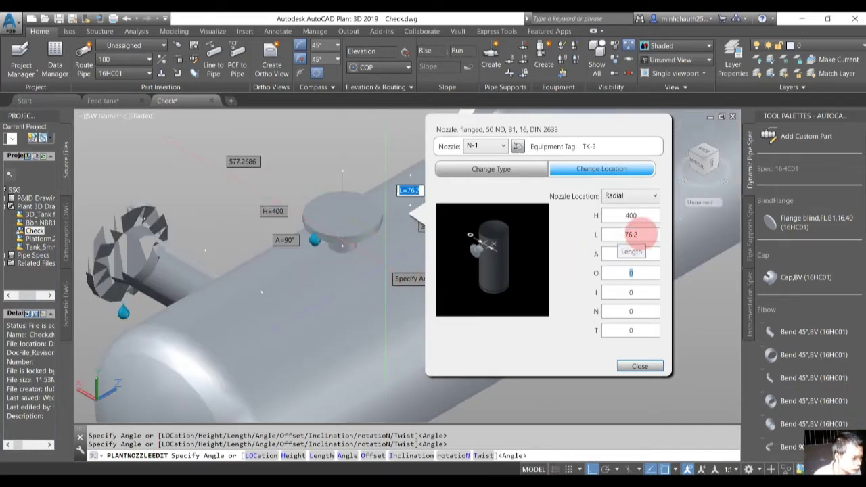
{"action": "left_click", "coordinate": [611, 237]}
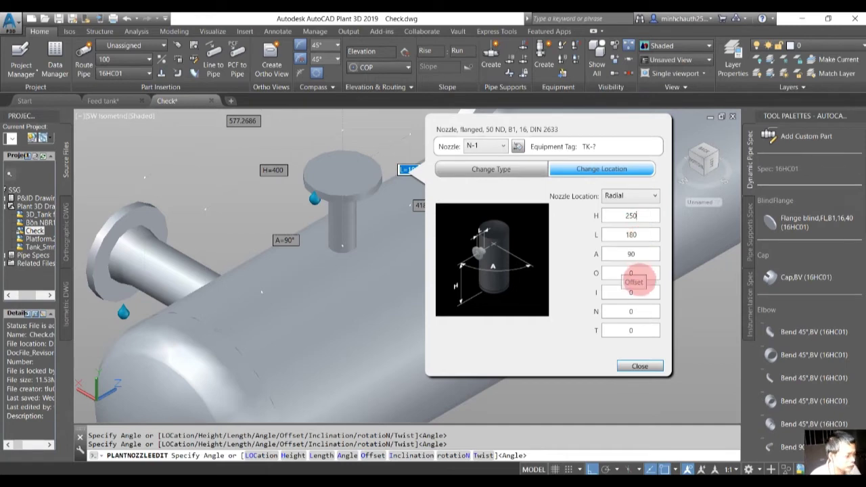
{"action": "left_click", "coordinate": [633, 274]}
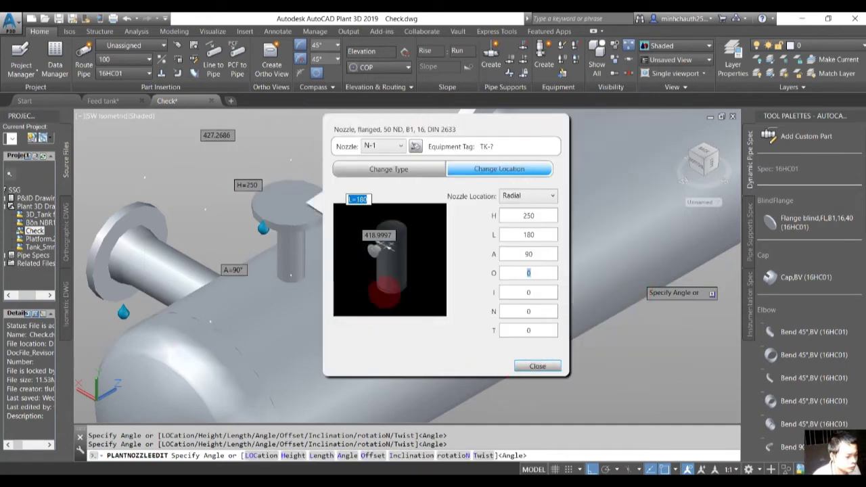
{"action": "left_click", "coordinate": [531, 365]}
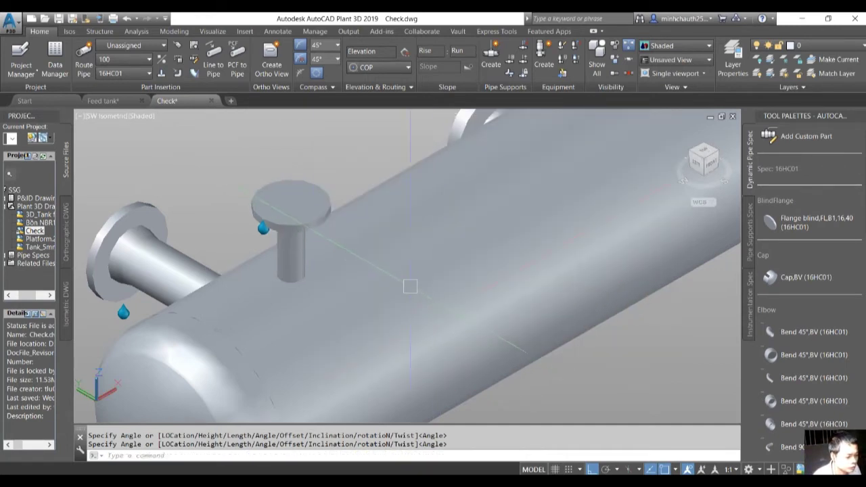
{"action": "left_click", "coordinate": [103, 100]}
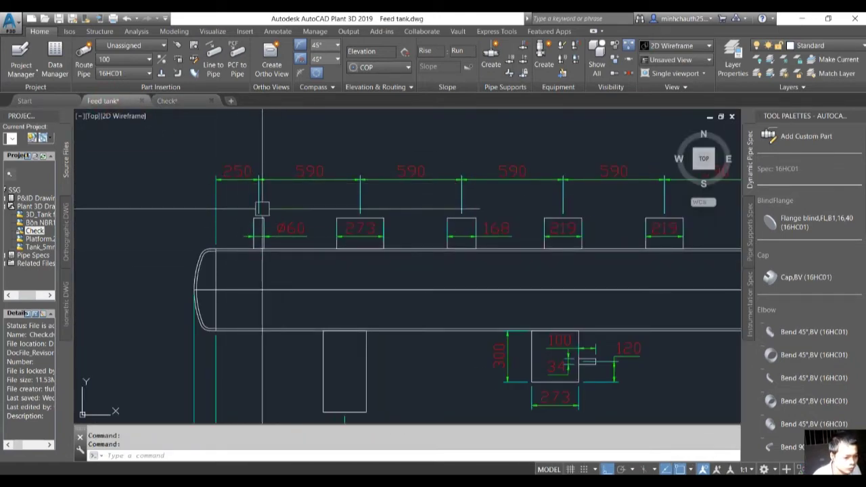
{"action": "middle_click_drag", "start_coordinate": [271, 230], "coordinate": [276, 248]}
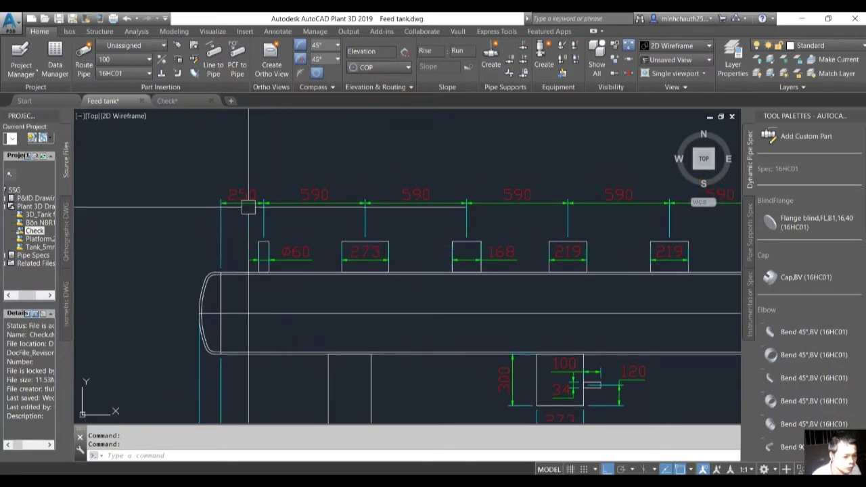
{"action": "left_click", "coordinate": [179, 100]}
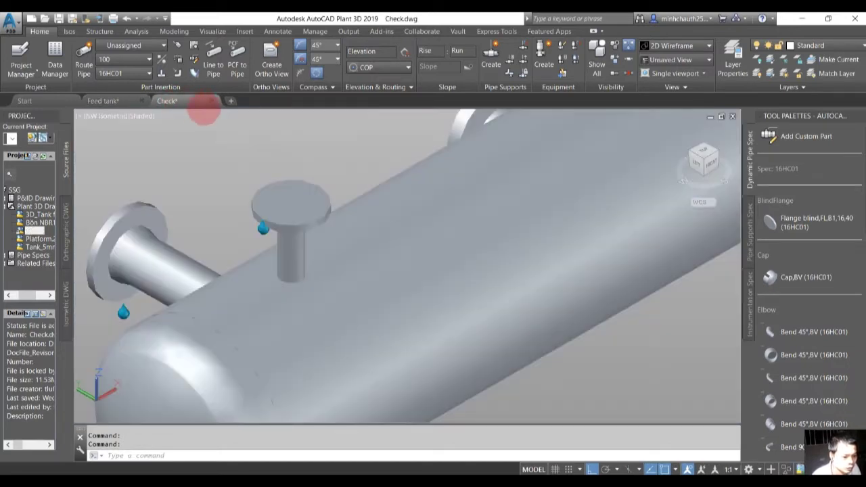
{"action": "scroll", "coordinate": [352, 270], "scroll_direction": "down", "scroll_amount": 5}
{"action": "scroll", "coordinate": [353, 270], "scroll_direction": "up", "scroll_amount": 2}
- Set nozzle N-2 to mm units, pressure class 16 and the 250 ND B1 flanged type
{"action": "scroll", "coordinate": [371, 258], "scroll_direction": "up", "scroll_amount": 2}
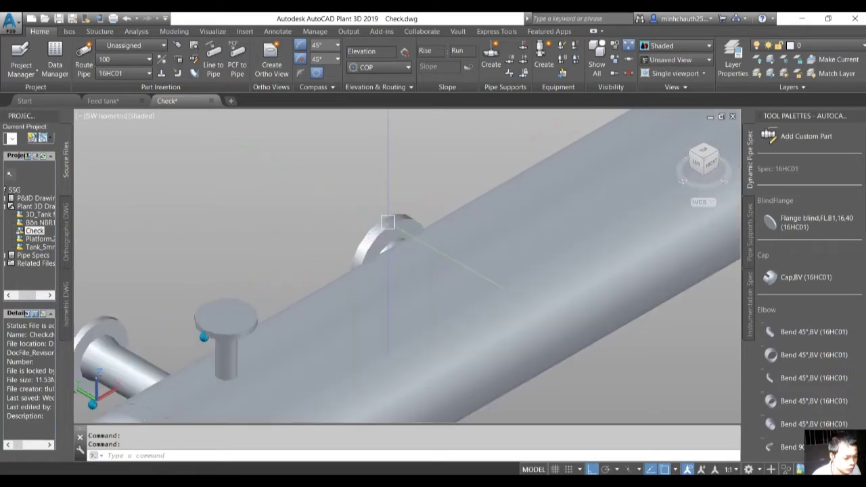
{"action": "left_click", "coordinate": [369, 250]}
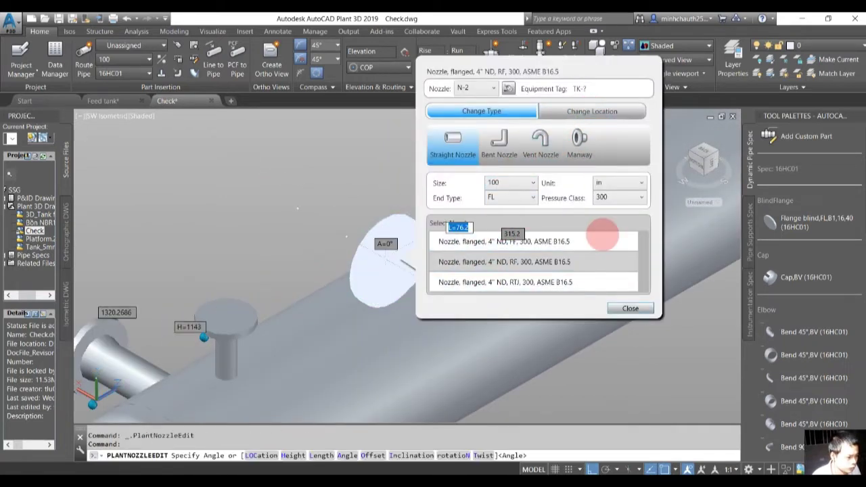
{"action": "left_click", "coordinate": [620, 183]}
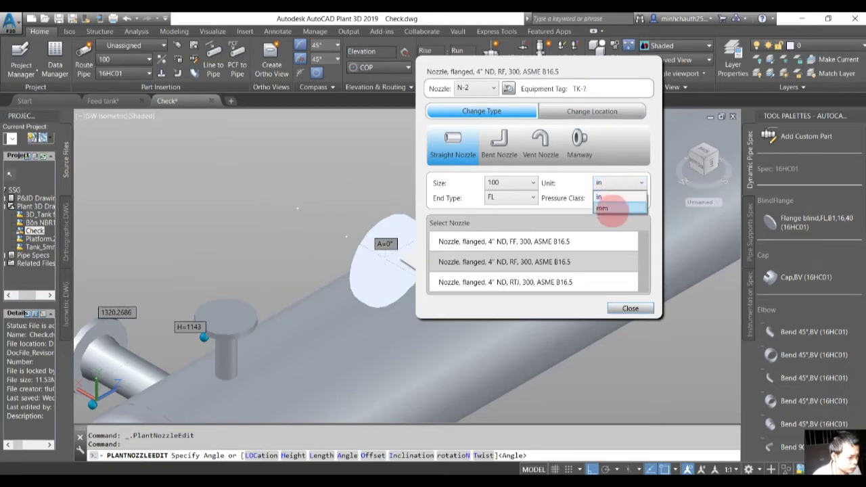
{"action": "left_click", "coordinate": [612, 202]}
{"action": "left_click", "coordinate": [617, 197]}
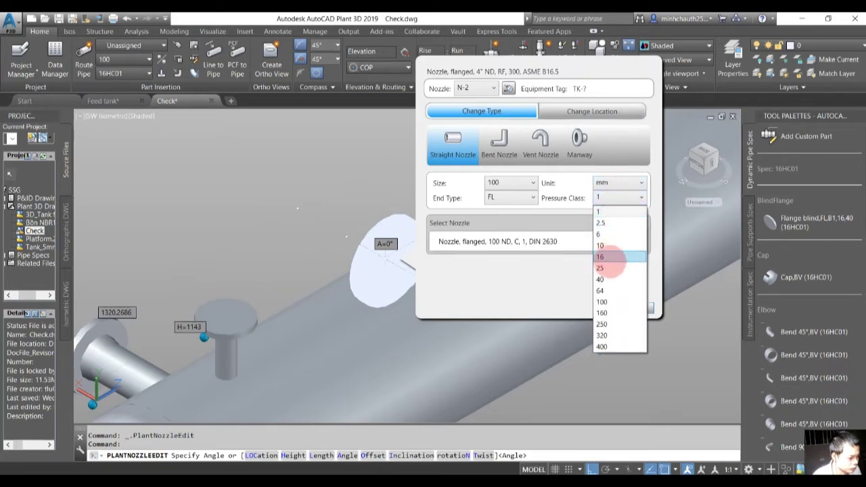
{"action": "left_click", "coordinate": [607, 256]}
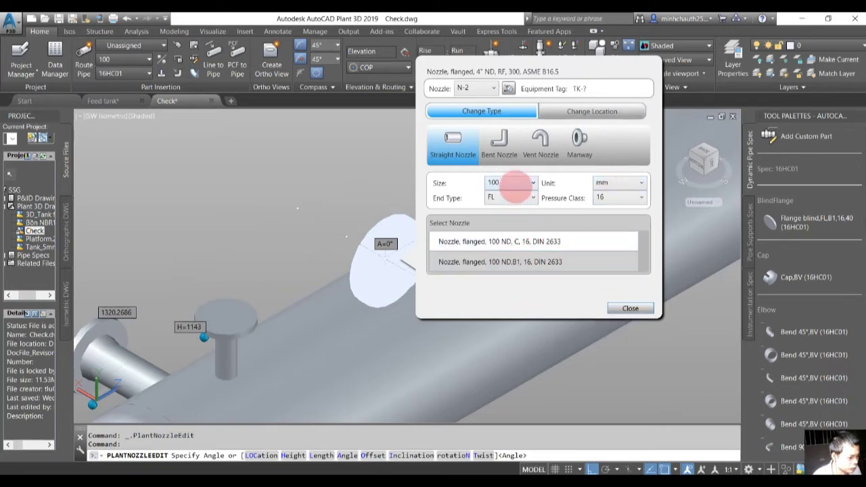
{"action": "left_click", "coordinate": [514, 184]}
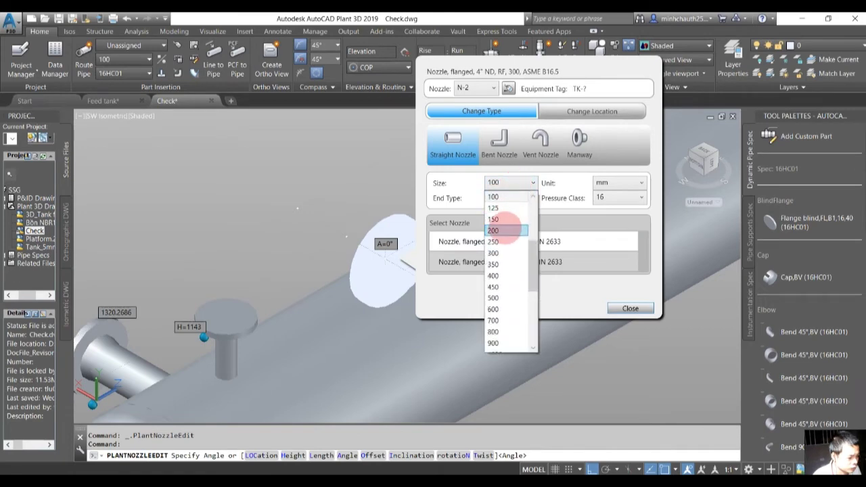
{"action": "left_click", "coordinate": [505, 242]}
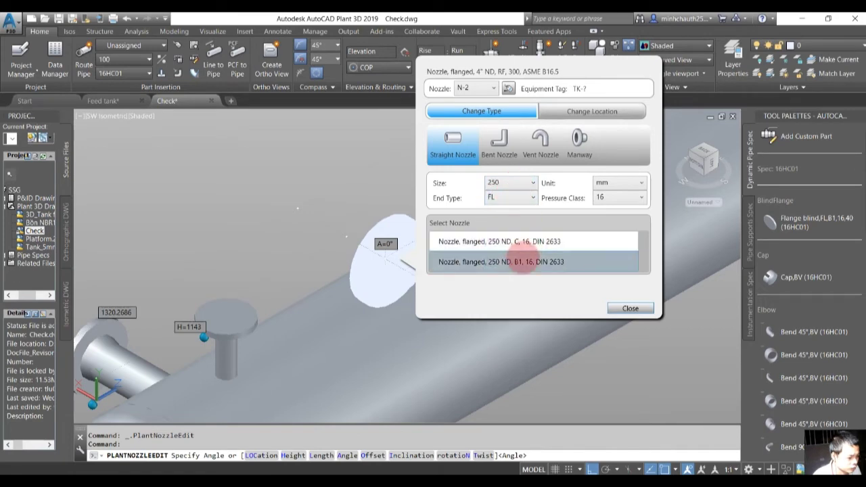
{"action": "left_click", "coordinate": [524, 261]}
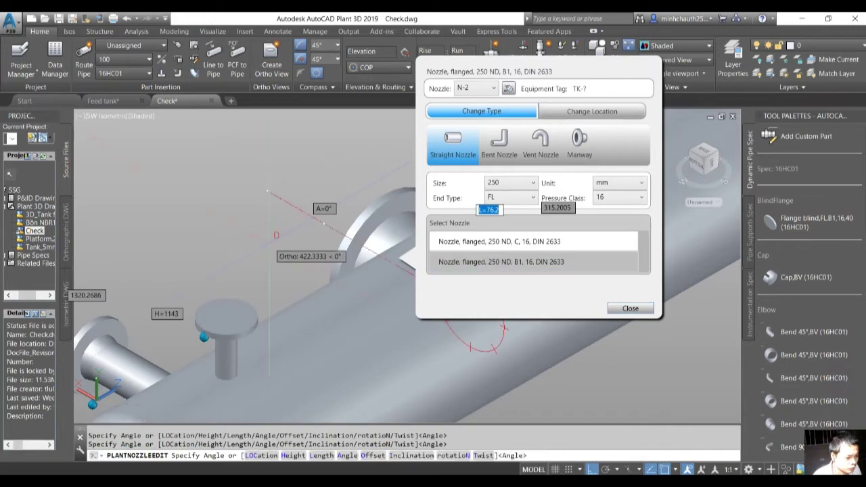
- Position nozzle N-2 at angle 90 and L 180
{"action": "left_click", "coordinate": [582, 112]}
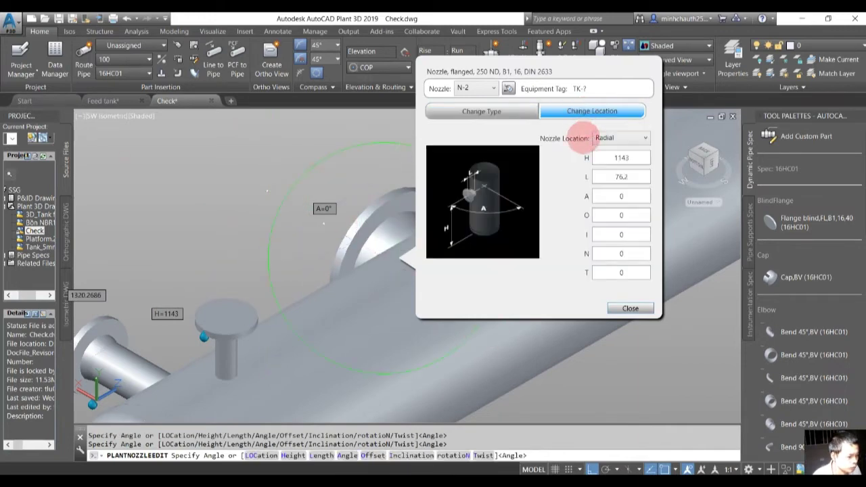
{"action": "double_click", "coordinate": [621, 197]}
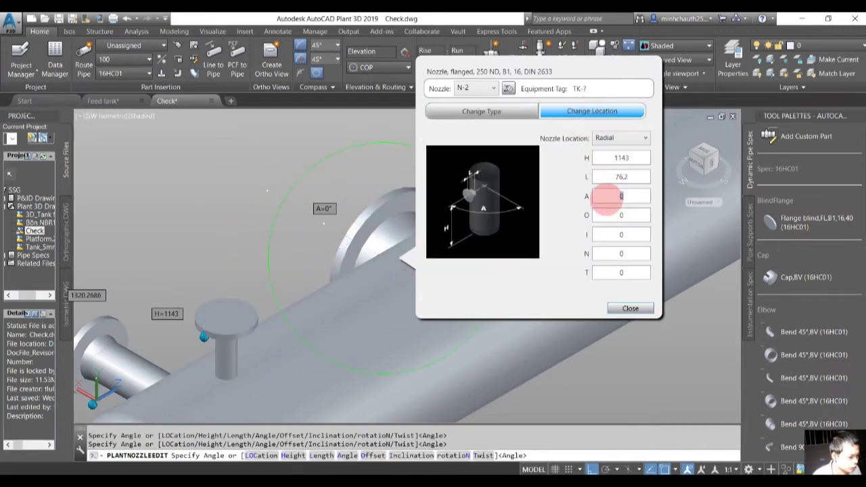
{"action": "type", "text": "90"}
{"action": "left_click", "coordinate": [621, 178]}
{"action": "type", "text": "180"}
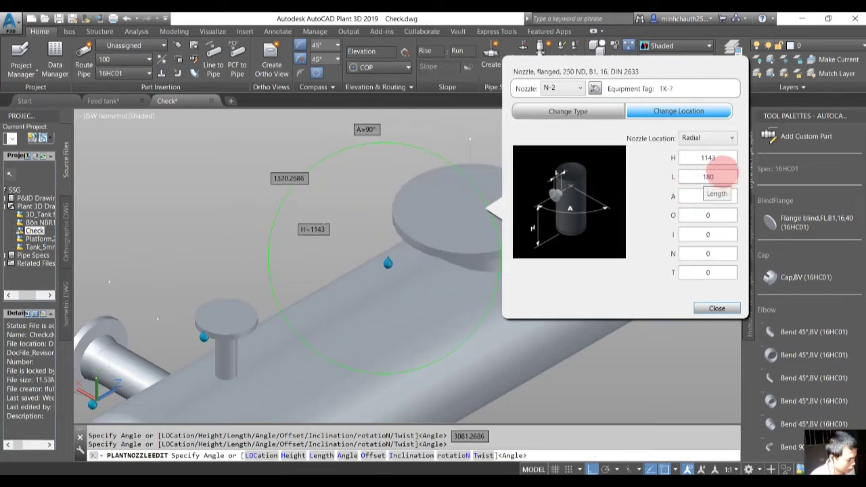
{"action": "left_click", "coordinate": [721, 157]}
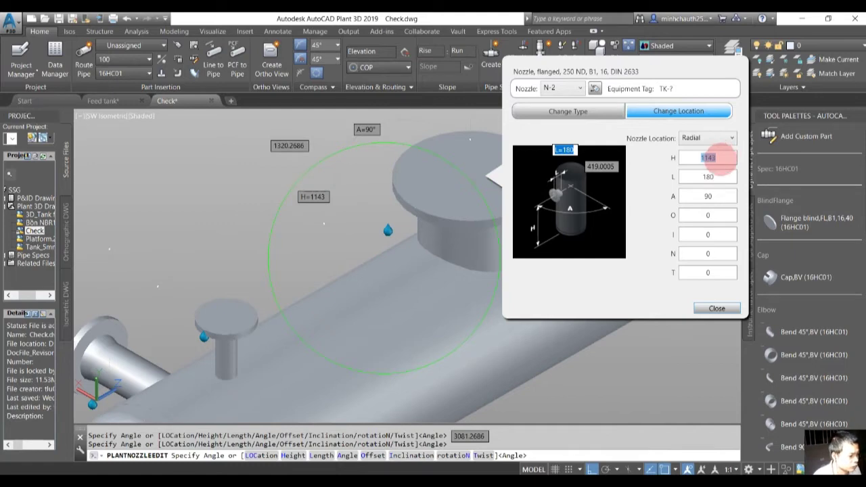
{"action": "left_click", "coordinate": [717, 308]}
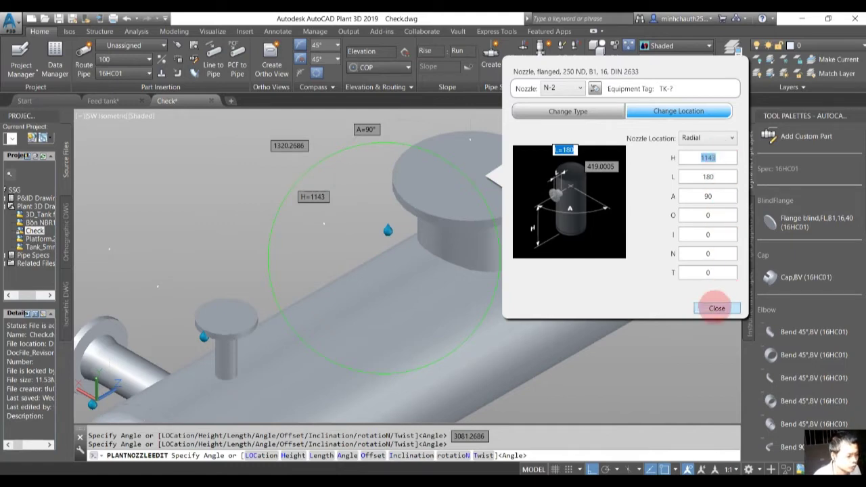
{"action": "left_click", "coordinate": [103, 100]}
{"action": "type", "text": "di"}
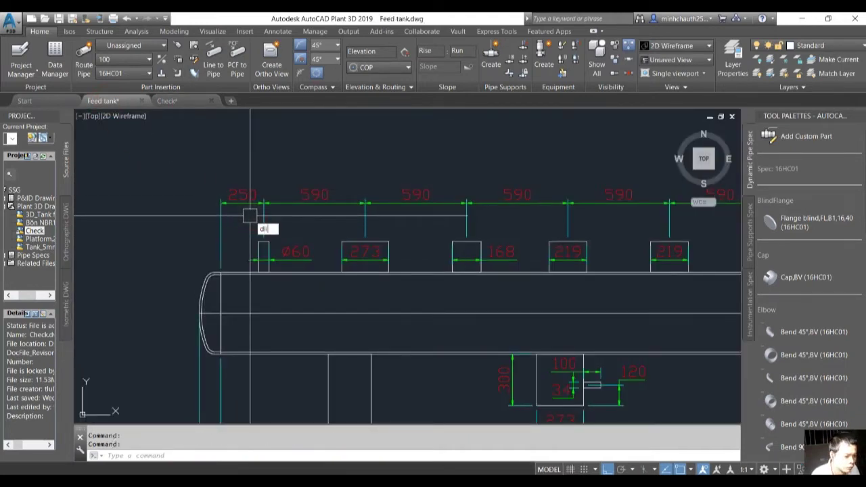
- In Feed tank, add an 840 linear dimension from the tank end to the 273 nozzle centreline
{"action": "type", "text": "mli"}
{"action": "key", "text": "Return"}
{"action": "scroll", "coordinate": [250, 215], "scroll_direction": "up", "scroll_amount": 4}
{"action": "left_click", "coordinate": [227, 232]}
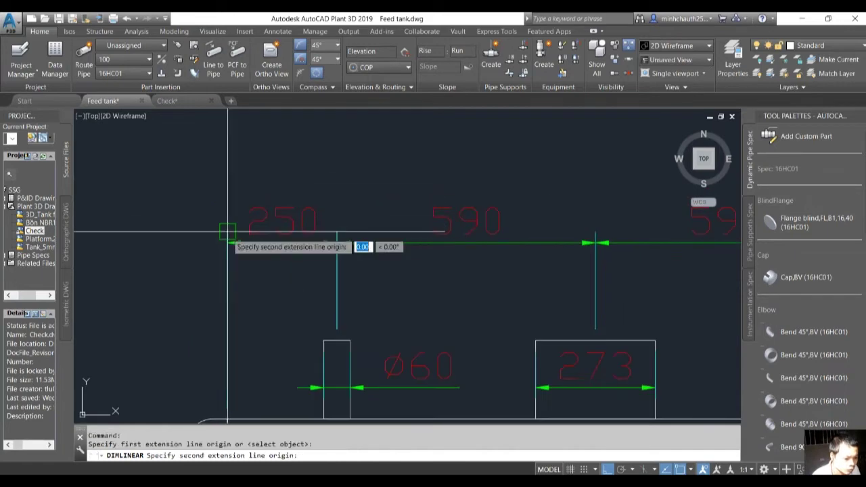
{"action": "scroll", "coordinate": [415, 233], "scroll_direction": "down", "scroll_amount": 3}
{"action": "scroll", "coordinate": [450, 264], "scroll_direction": "up", "scroll_amount": 4}
{"action": "left_click", "coordinate": [454, 252]}
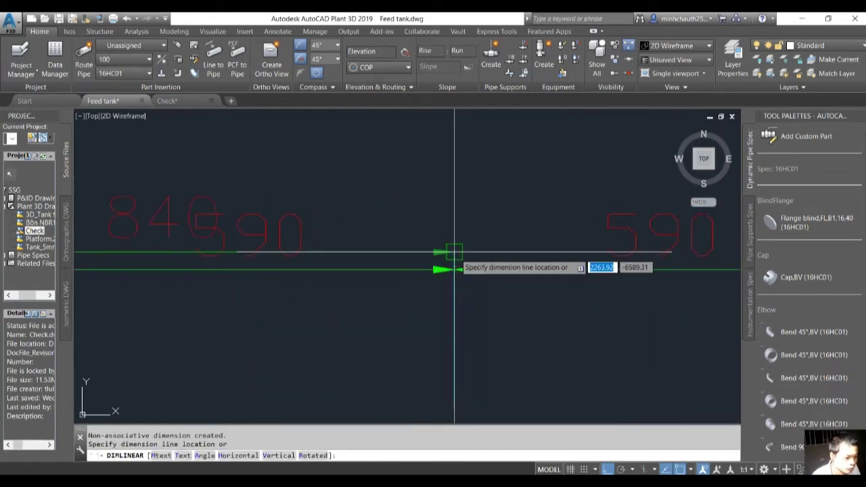
{"action": "scroll", "coordinate": [454, 252], "scroll_direction": "down", "scroll_amount": 4}
{"action": "left_click", "coordinate": [386, 201]}
{"action": "key", "text": "Escape"}
{"action": "key", "text": "Escape"}
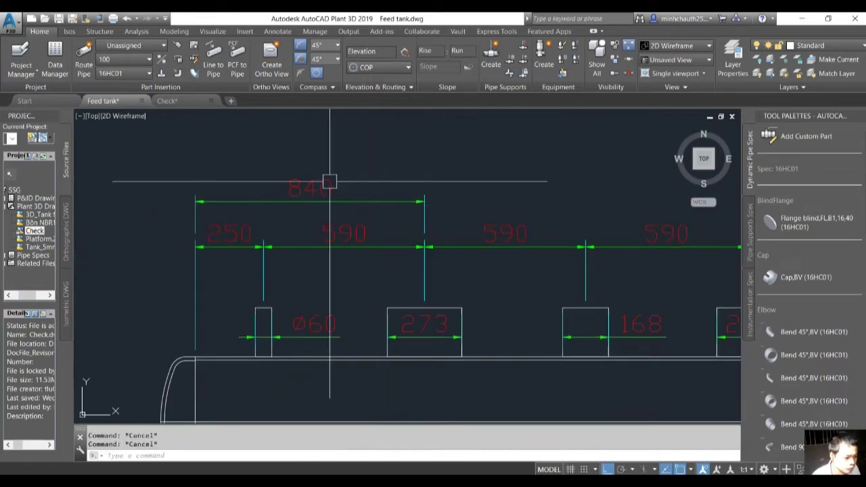
- Lower nozzle N-2 in Check to height 840
{"action": "left_click", "coordinate": [167, 100]}
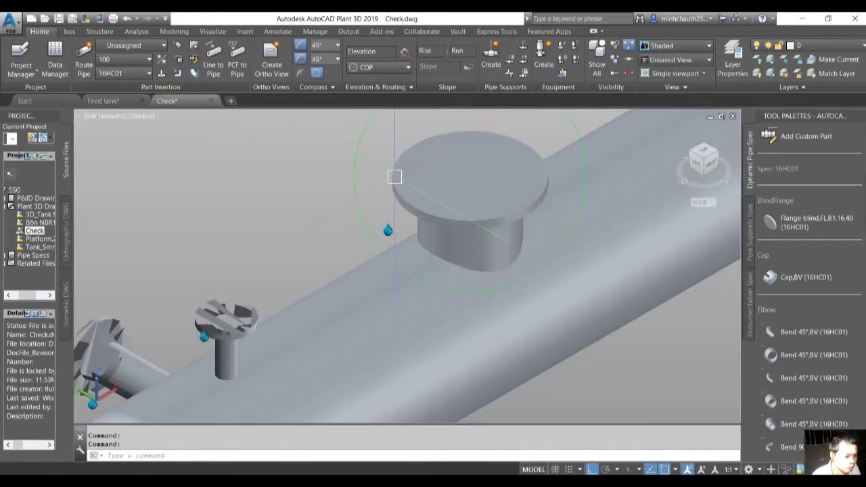
{"action": "left_click", "coordinate": [395, 176]}
{"action": "left_click", "coordinate": [517, 154]}
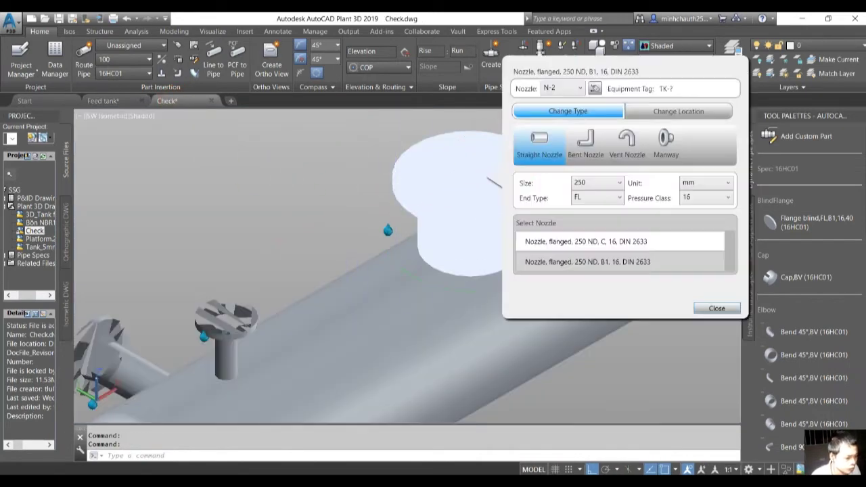
{"action": "left_click", "coordinate": [679, 111]}
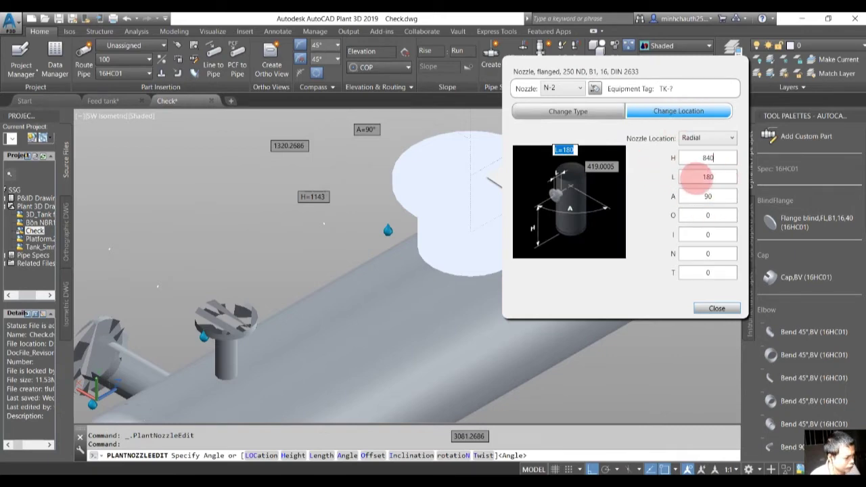
{"action": "left_click", "coordinate": [700, 177]}
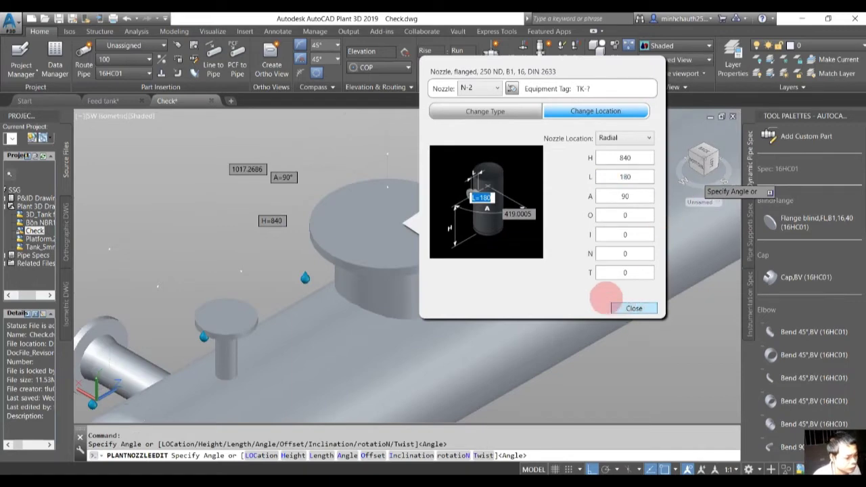
{"action": "left_click", "coordinate": [634, 308]}
{"action": "scroll", "coordinate": [521, 271], "scroll_direction": "down", "scroll_amount": 3}
{"action": "scroll", "coordinate": [362, 297], "scroll_direction": "up", "scroll_amount": 1}
{"action": "scroll", "coordinate": [362, 296], "scroll_direction": "up", "scroll_amount": 3}
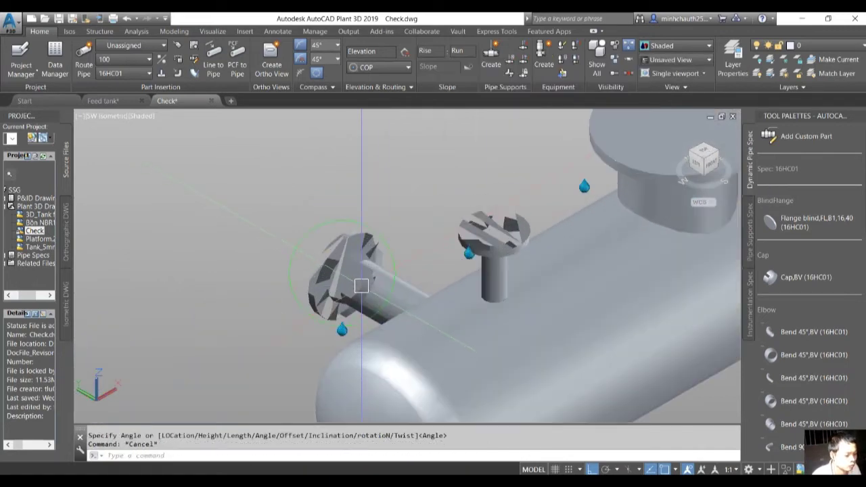
- Reposition nozzle N-3 radially at angle 90 and height 2000
{"action": "left_click", "coordinate": [324, 264]}
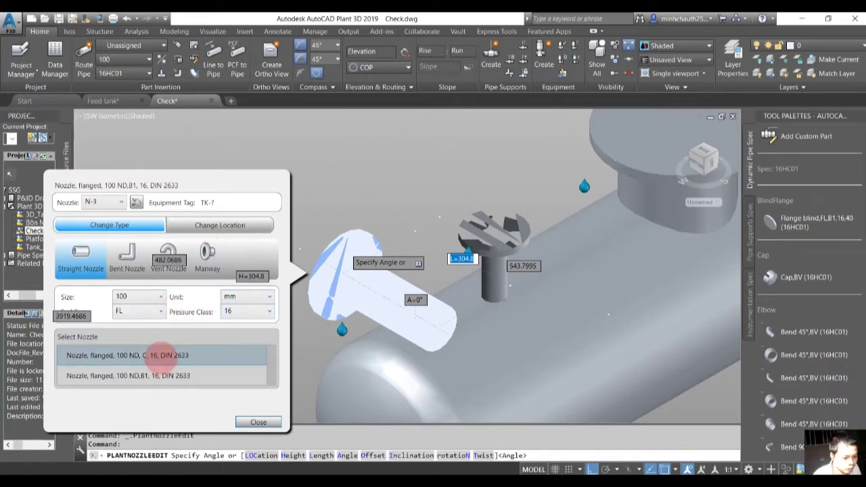
{"action": "left_click", "coordinate": [222, 225]}
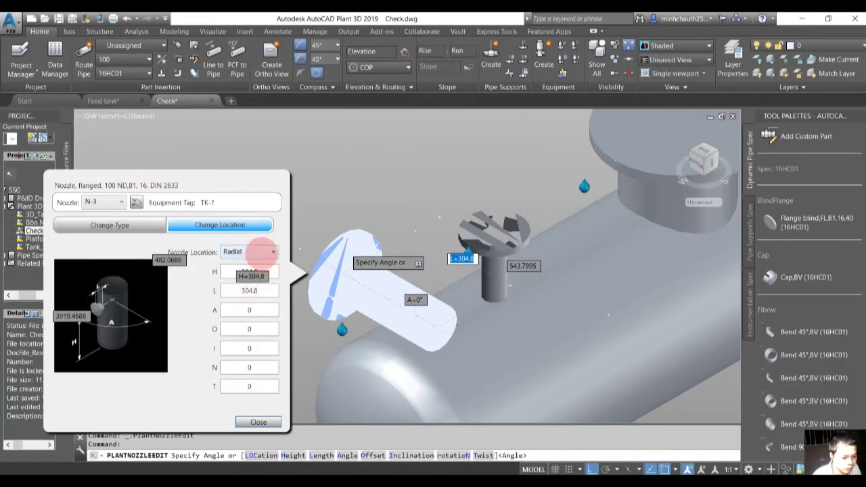
{"action": "left_click", "coordinate": [262, 252]}
{"action": "left_click", "coordinate": [263, 252]}
{"action": "type", "text": "90"}
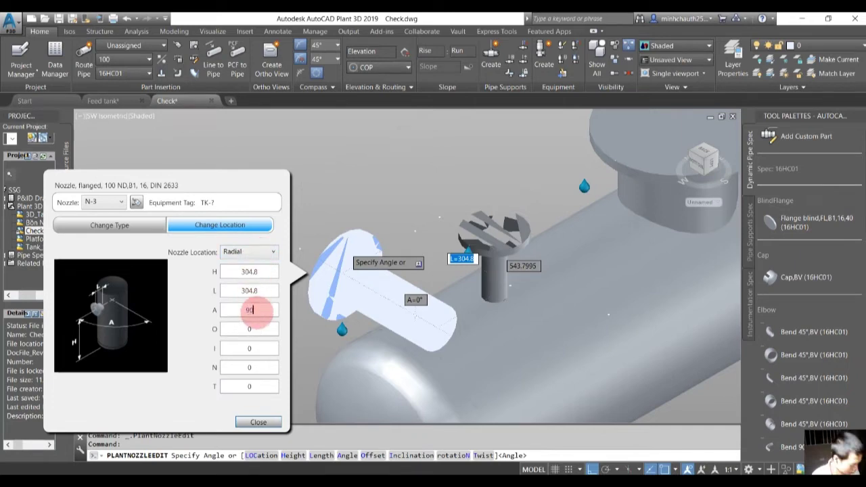
{"action": "key", "text": "Return"}
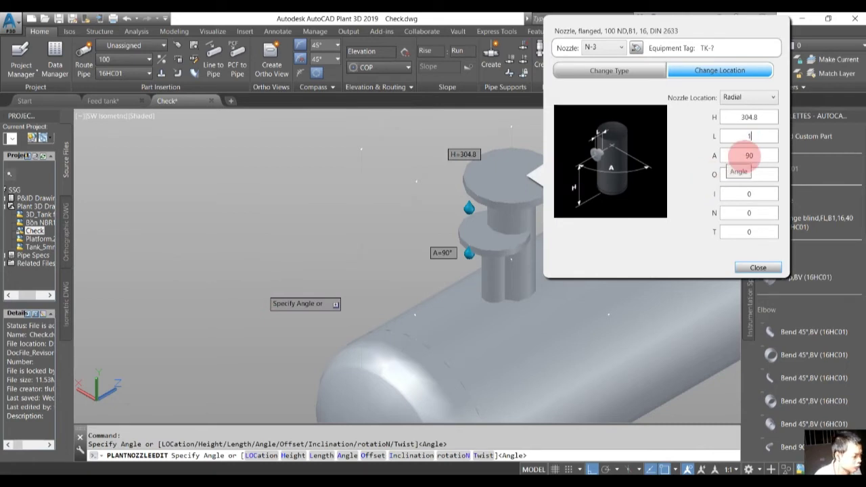
{"action": "left_click", "coordinate": [761, 134]}
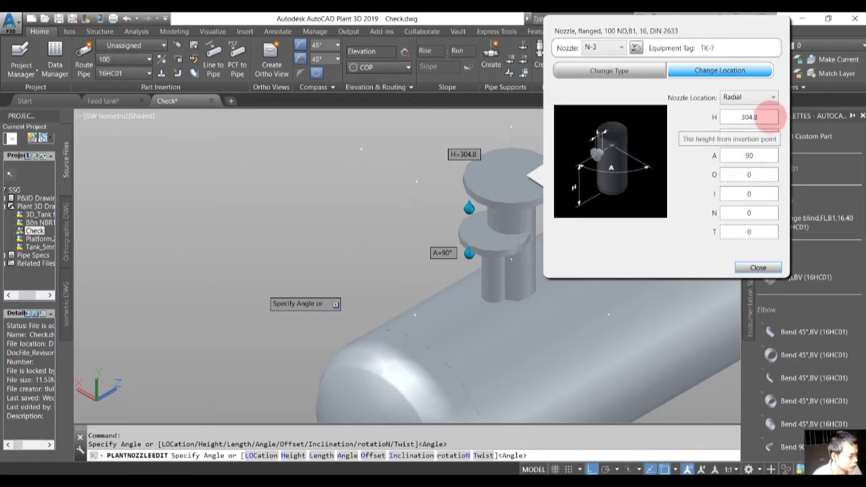
{"action": "left_click", "coordinate": [770, 116]}
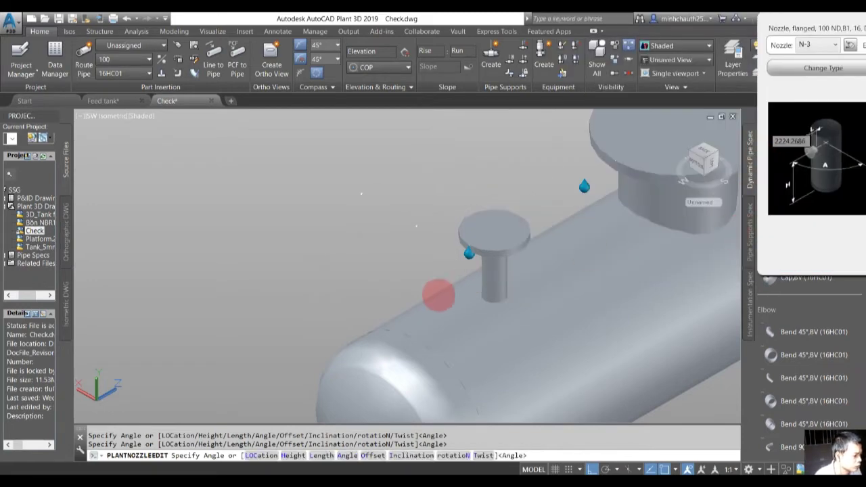
{"action": "scroll", "coordinate": [420, 304], "scroll_direction": "down", "scroll_amount": 2}
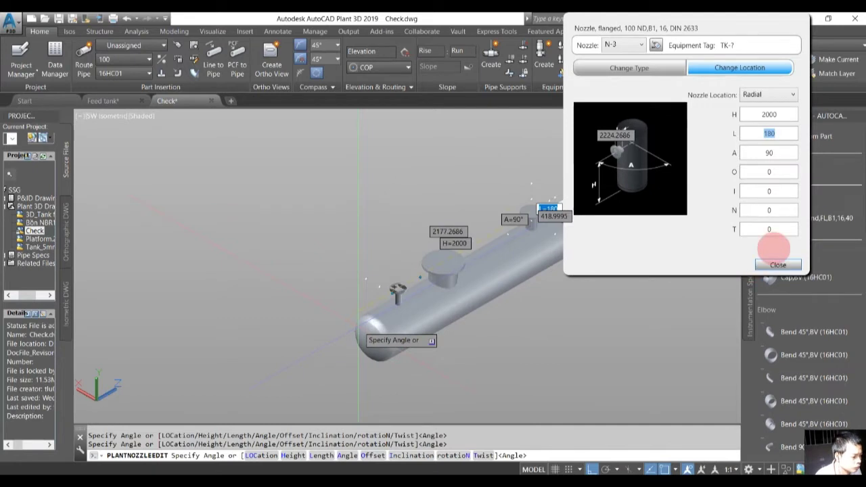
{"action": "left_click", "coordinate": [774, 263]}
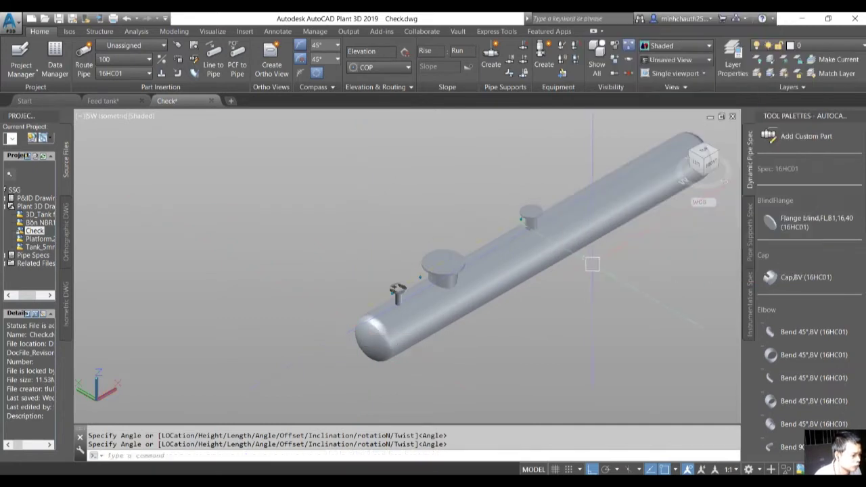
{"action": "scroll", "coordinate": [561, 225], "scroll_direction": "up", "scroll_amount": 3}
{"action": "key", "text": "Escape"}
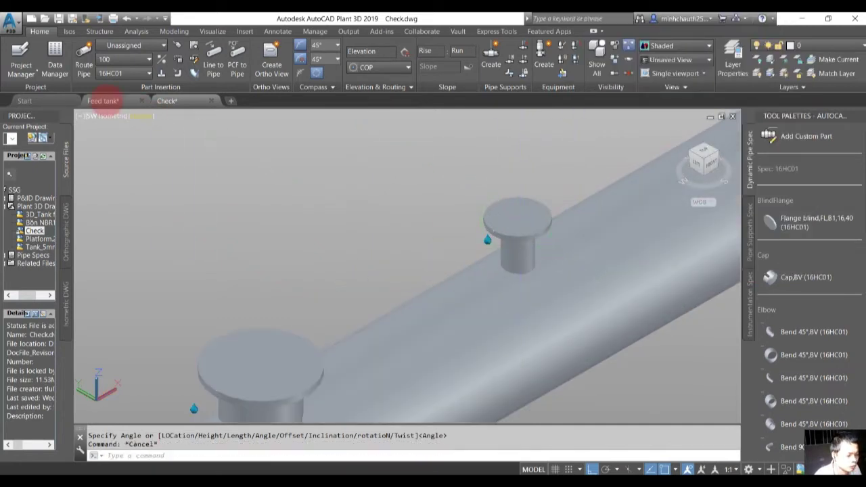
- In Feed tank, add a 1430 dimension from the tank end to the 168 nozzle centreline
{"action": "left_click", "coordinate": [103, 100]}
{"action": "scroll", "coordinate": [483, 298], "scroll_direction": "down", "scroll_amount": 2}
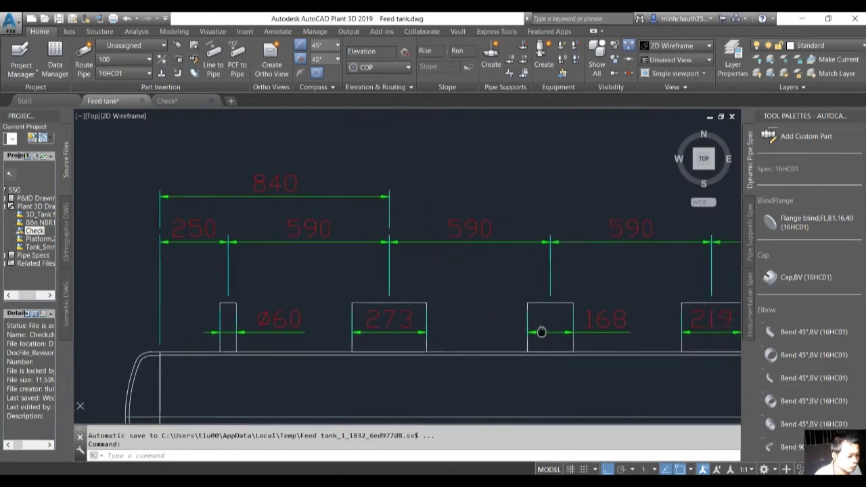
{"action": "type", "text": "dli"}
{"action": "key", "text": "Return"}
{"action": "scroll", "coordinate": [292, 338], "scroll_direction": "up", "scroll_amount": 2}
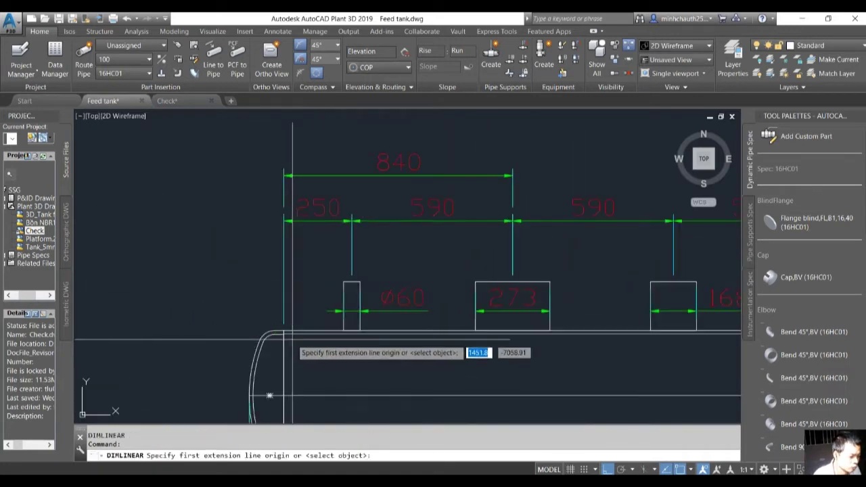
{"action": "left_click", "coordinate": [284, 215]}
{"action": "middle_click_drag", "start_coordinate": [465, 245], "coordinate": [359, 286]}
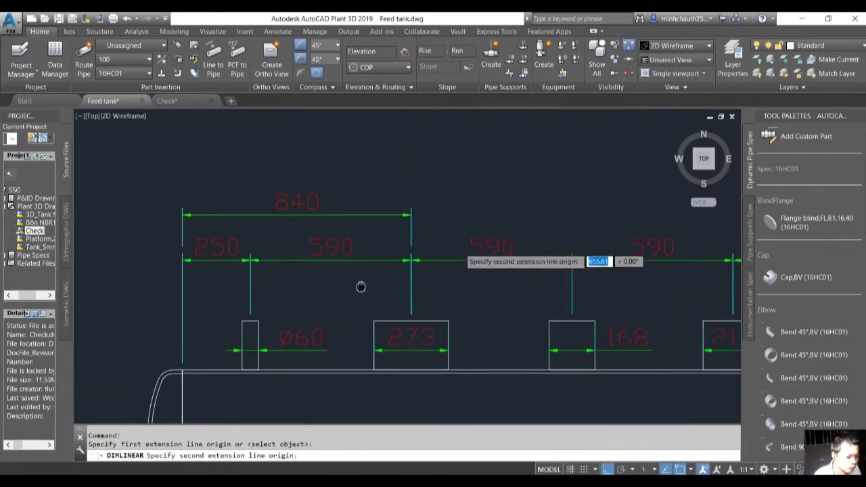
{"action": "left_click", "coordinate": [569, 262]}
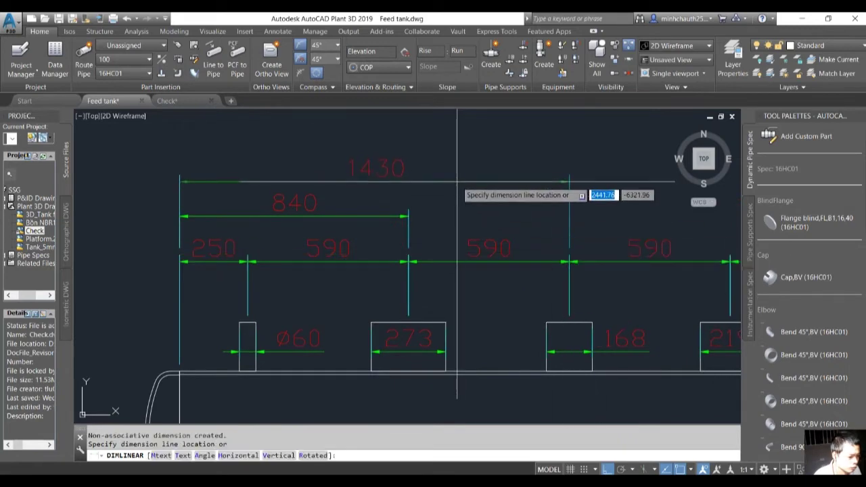
{"action": "left_click", "coordinate": [458, 181]}
{"action": "key", "text": "Escape"}
{"action": "key", "text": "Escape"}
{"action": "middle_click_drag", "start_coordinate": [458, 305], "coordinate": [456, 278]}
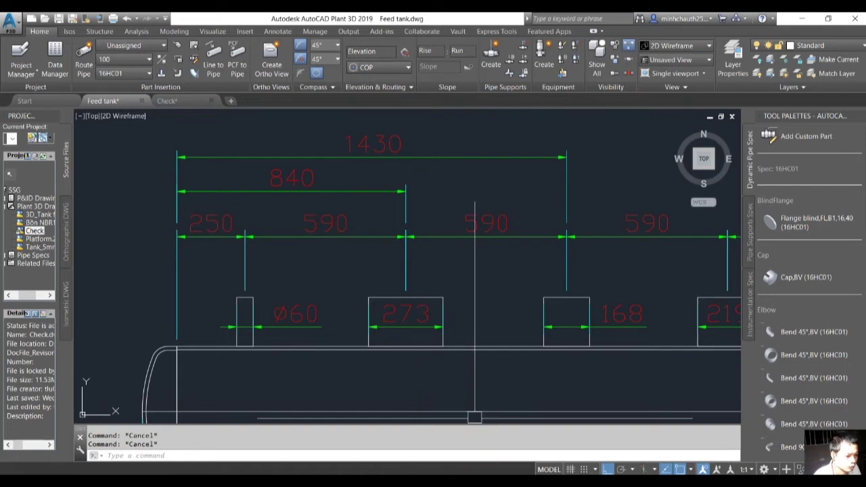
- In Check, change the small nozzle to size 150 and move it to height 1430
{"action": "left_click", "coordinate": [192, 98]}
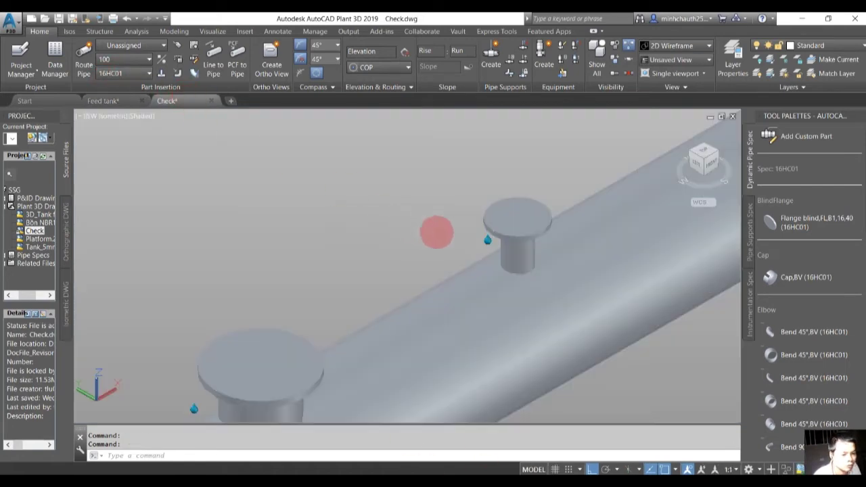
{"action": "middle_click_drag", "start_coordinate": [433, 232], "coordinate": [452, 238], "text": "shift"}
{"action": "left_click", "coordinate": [473, 229]}
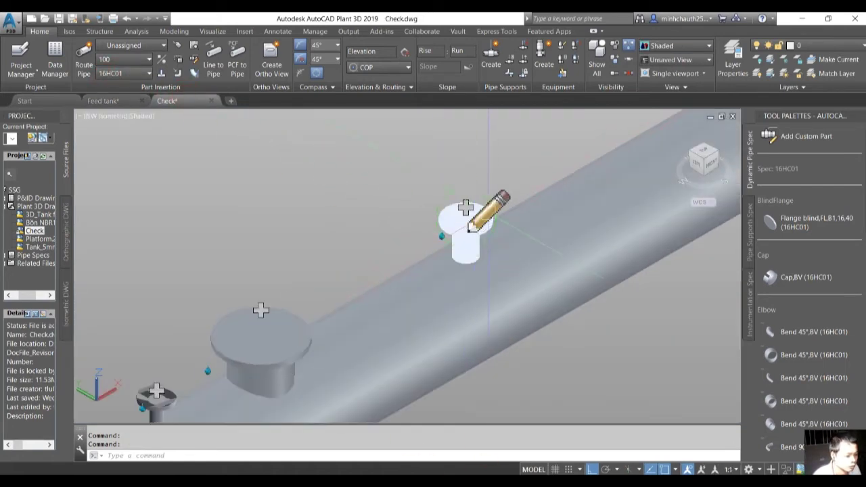
{"action": "left_click", "coordinate": [441, 236]}
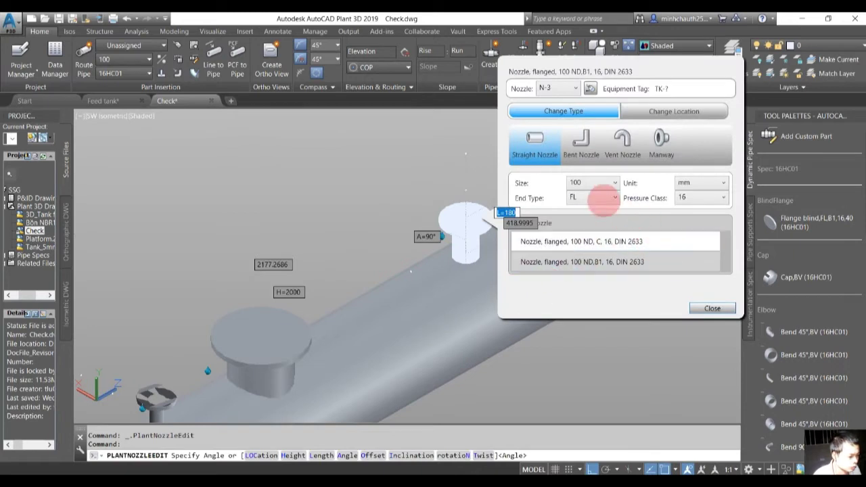
{"action": "left_click", "coordinate": [590, 182]}
{"action": "left_click", "coordinate": [581, 219]}
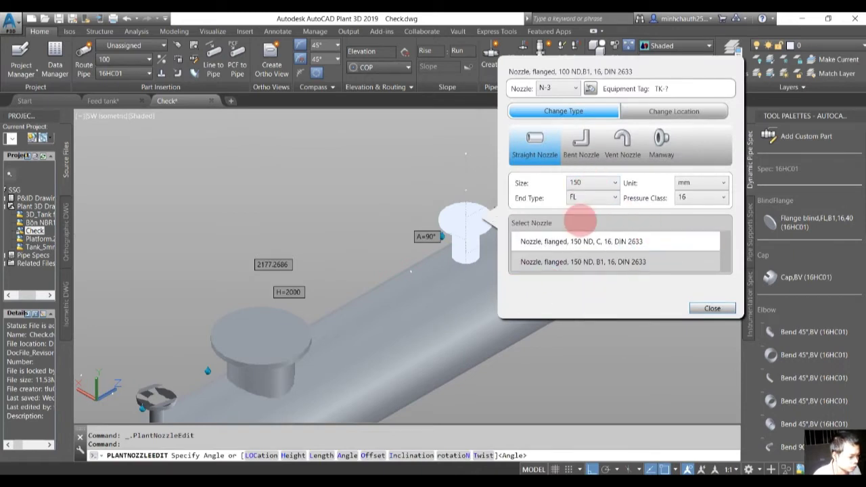
{"action": "left_click", "coordinate": [673, 111]}
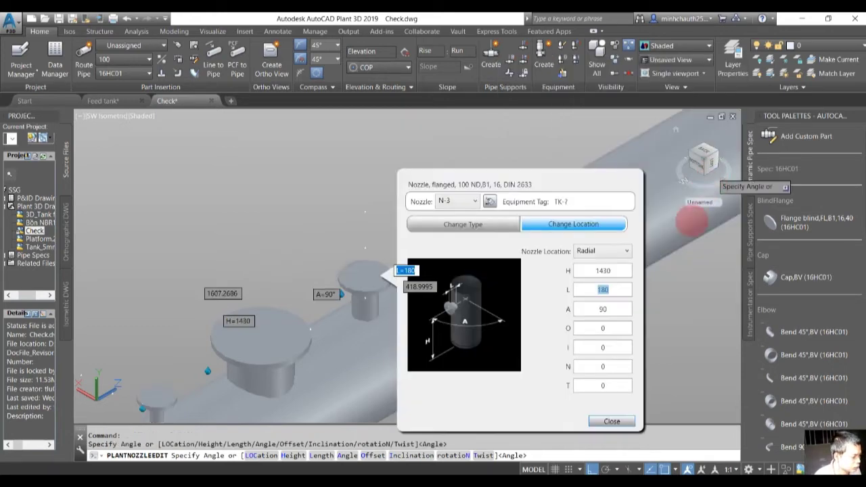
{"action": "left_click", "coordinate": [595, 420]}
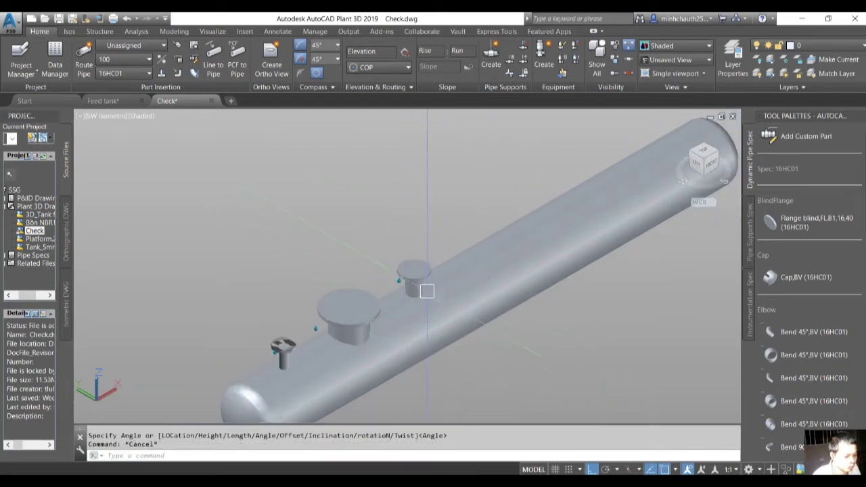
{"action": "scroll", "coordinate": [427, 291], "scroll_direction": "up", "scroll_amount": 5}
{"action": "scroll", "coordinate": [425, 277], "scroll_direction": "down", "scroll_amount": 4}
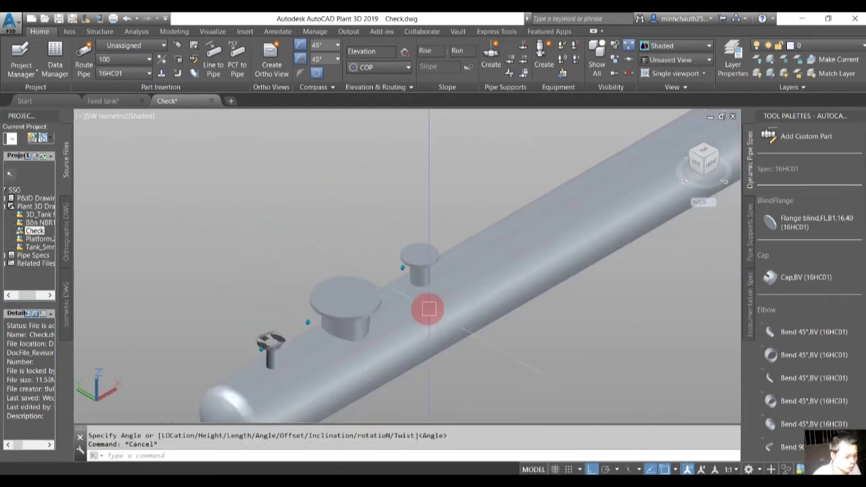
{"action": "middle_click_drag", "start_coordinate": [429, 309], "coordinate": [419, 282], "text": "shift"}
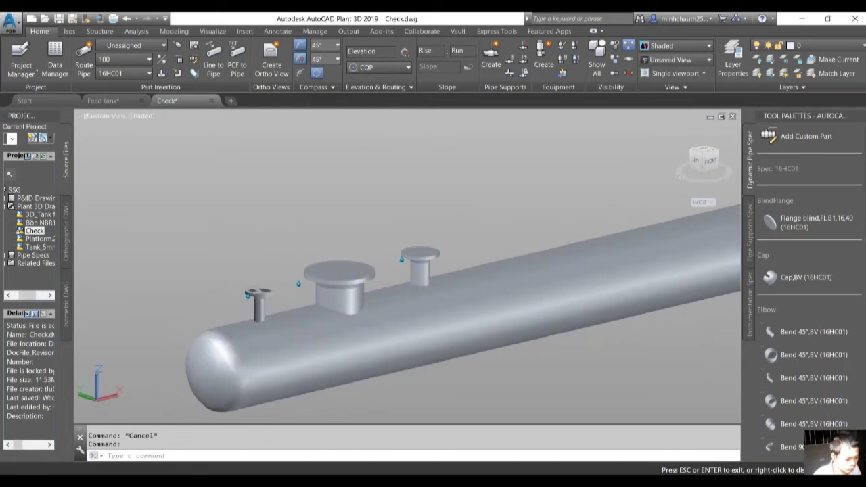
{"action": "left_click", "coordinate": [102, 100]}
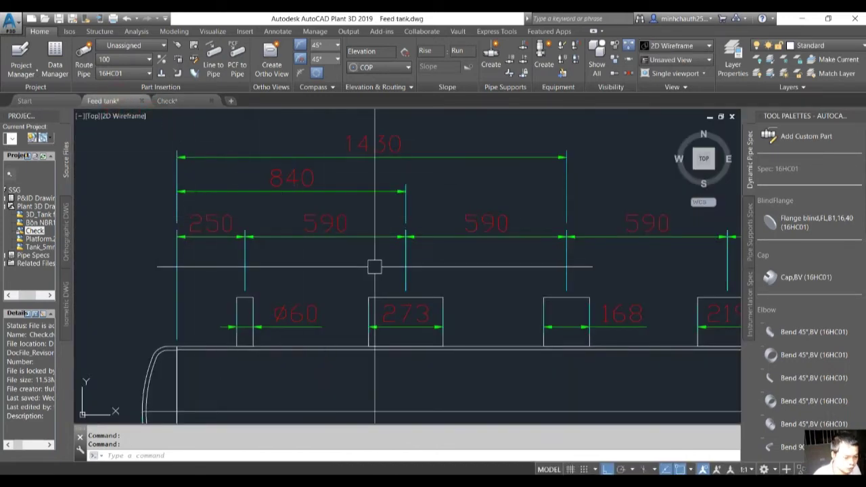
- In Feed tank, add a 2020 dimension from the tank's left end to the next nozzle centreline
{"action": "middle_click_drag", "start_coordinate": [475, 309], "coordinate": [348, 280]}
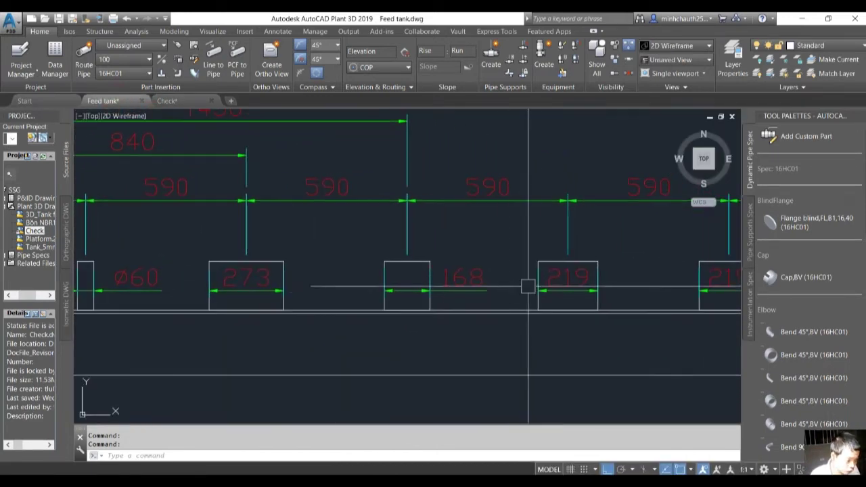
{"action": "type", "text": "DI"}
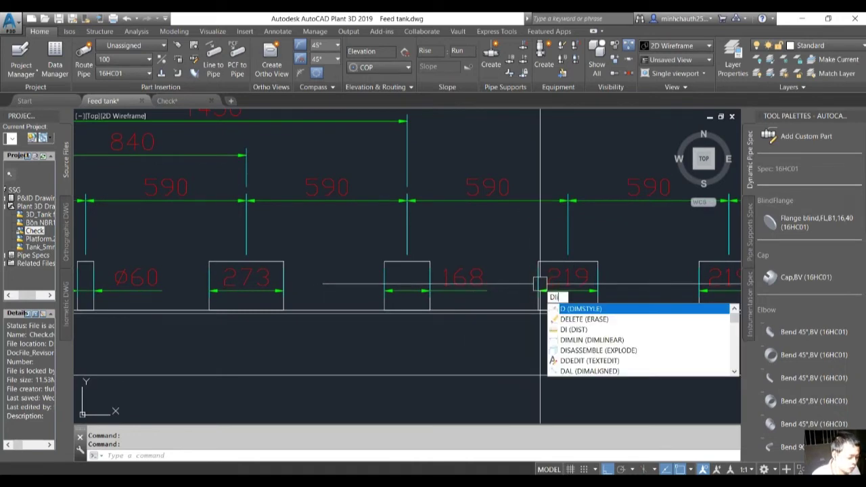
{"action": "type", "text": "MLI"}
{"action": "key", "text": "Return"}
{"action": "scroll", "coordinate": [329, 270], "scroll_direction": "down", "scroll_amount": 2}
{"action": "scroll", "coordinate": [329, 257], "scroll_direction": "up", "scroll_amount": 3}
{"action": "scroll", "coordinate": [331, 236], "scroll_direction": "up", "scroll_amount": 2}
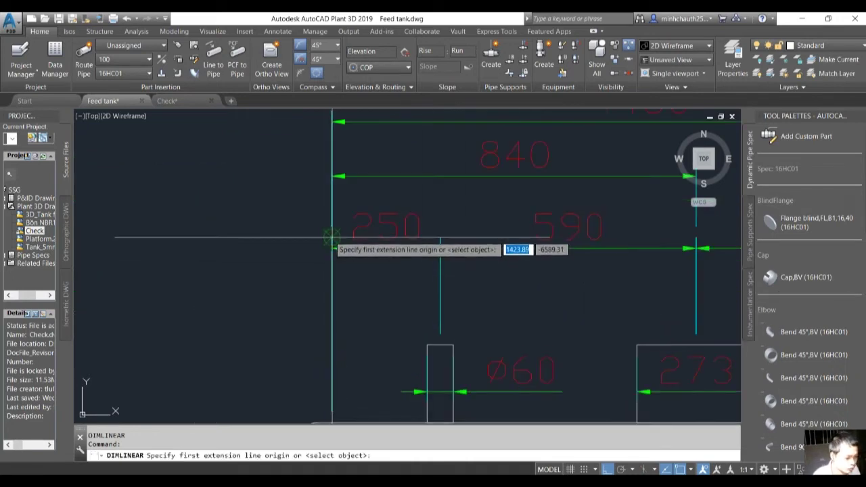
{"action": "left_click", "coordinate": [331, 237]}
{"action": "scroll", "coordinate": [518, 294], "scroll_direction": "down", "scroll_amount": 3}
{"action": "scroll", "coordinate": [561, 270], "scroll_direction": "up", "scroll_amount": 2}
{"action": "scroll", "coordinate": [596, 259], "scroll_direction": "up", "scroll_amount": 3}
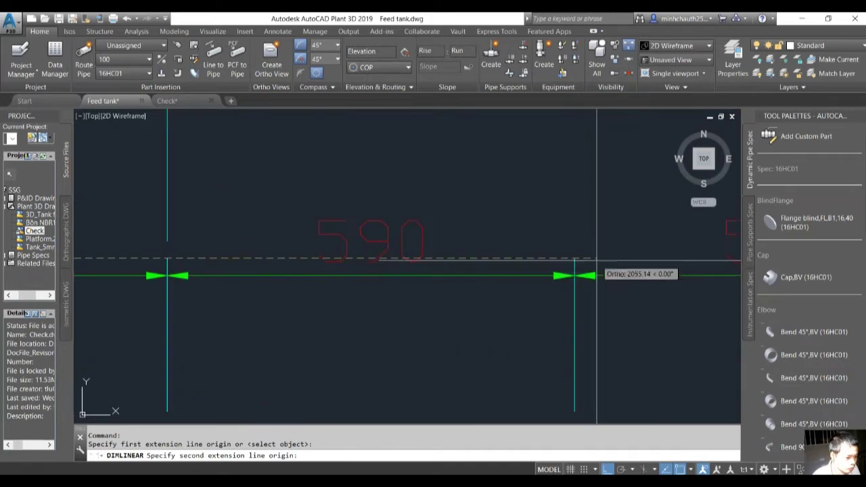
{"action": "left_click", "coordinate": [573, 259]}
{"action": "scroll", "coordinate": [534, 271], "scroll_direction": "down", "scroll_amount": 5}
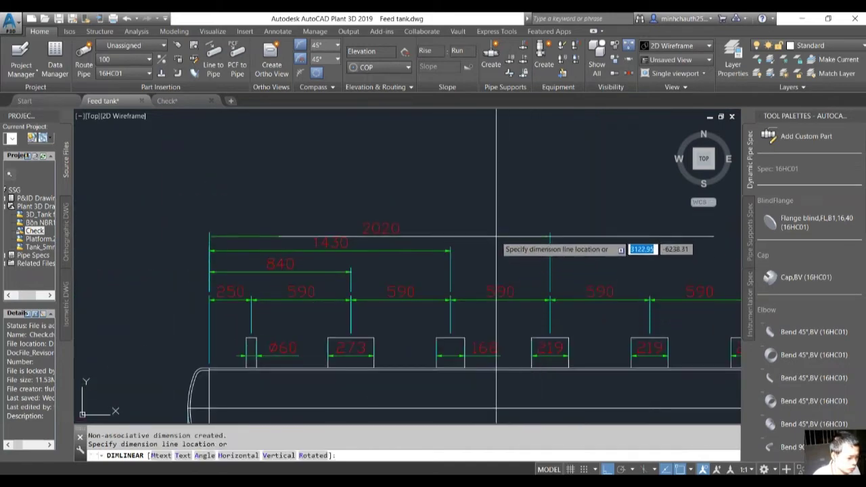
{"action": "left_click", "coordinate": [499, 228]}
{"action": "key", "text": "Escape"}
{"action": "key", "text": "Escape"}
{"action": "middle_click_drag", "start_coordinate": [406, 229], "coordinate": [406, 240]}
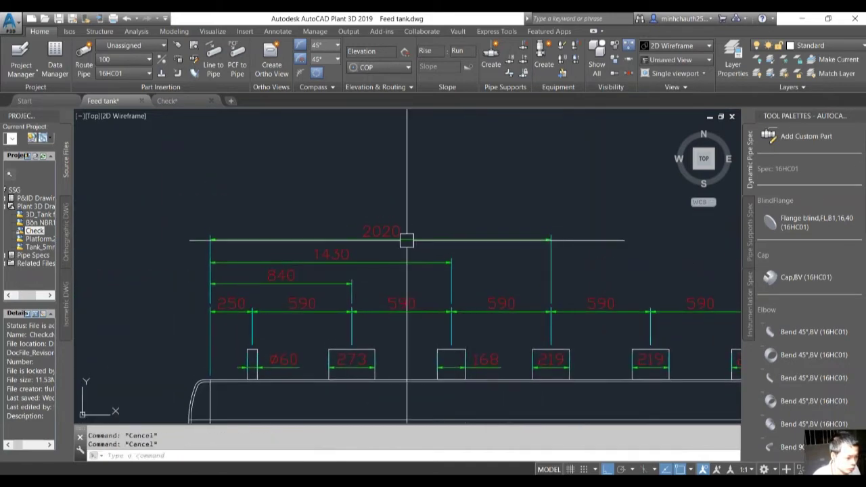
- Start a new radial nozzle on the Check tank at angle 90 and L 180
{"action": "left_click", "coordinate": [167, 101]}
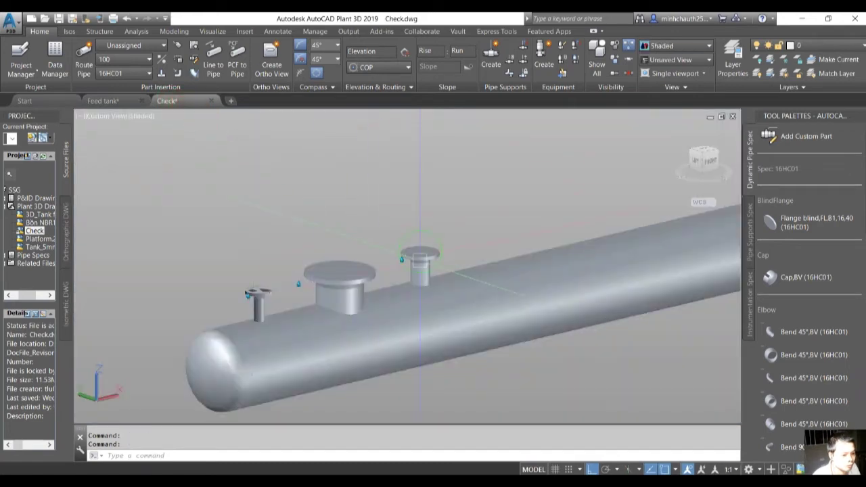
{"action": "scroll", "coordinate": [473, 288], "scroll_direction": "down", "scroll_amount": 4}
{"action": "scroll", "coordinate": [441, 296], "scroll_direction": "up", "scroll_amount": 2}
{"action": "left_click", "coordinate": [444, 277]}
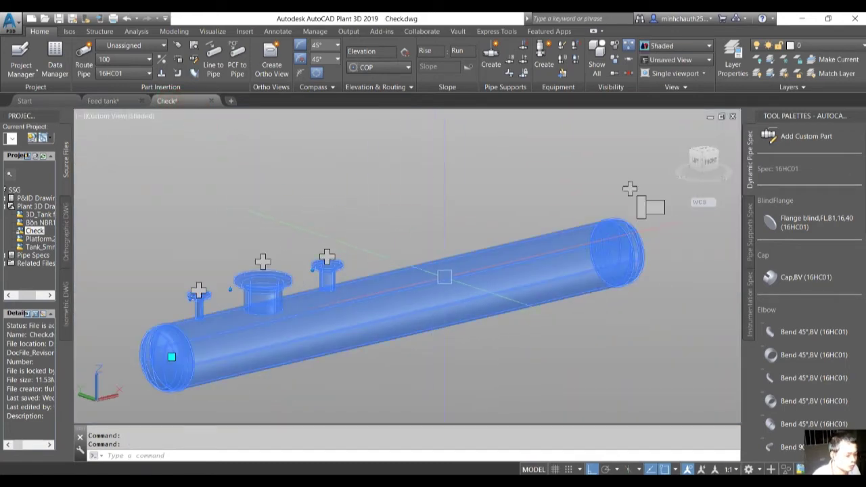
{"action": "left_click", "coordinate": [630, 188]}
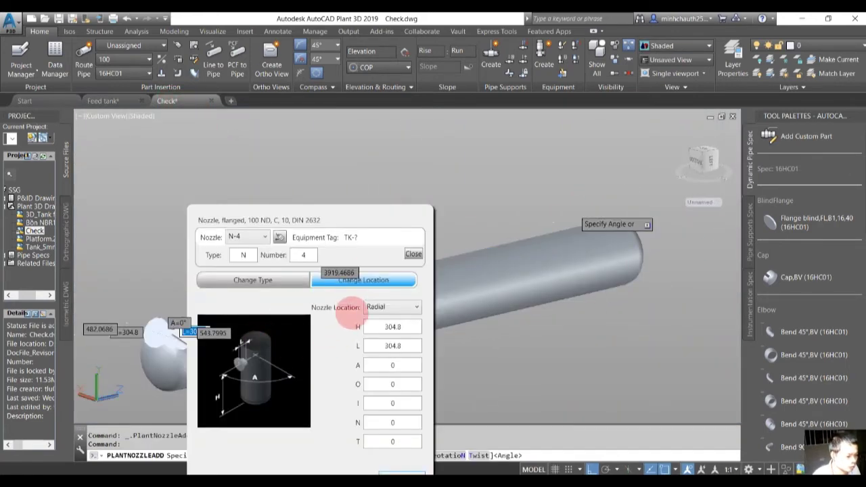
{"action": "left_click", "coordinate": [395, 307]}
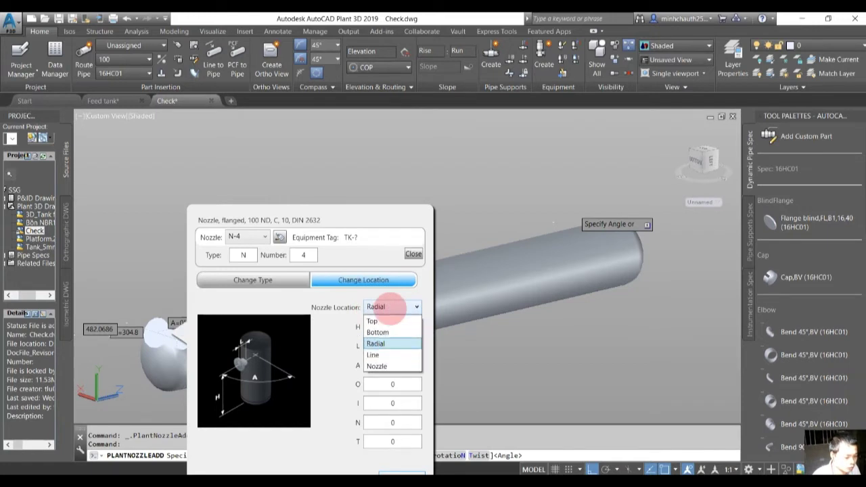
{"action": "left_click", "coordinate": [392, 343]}
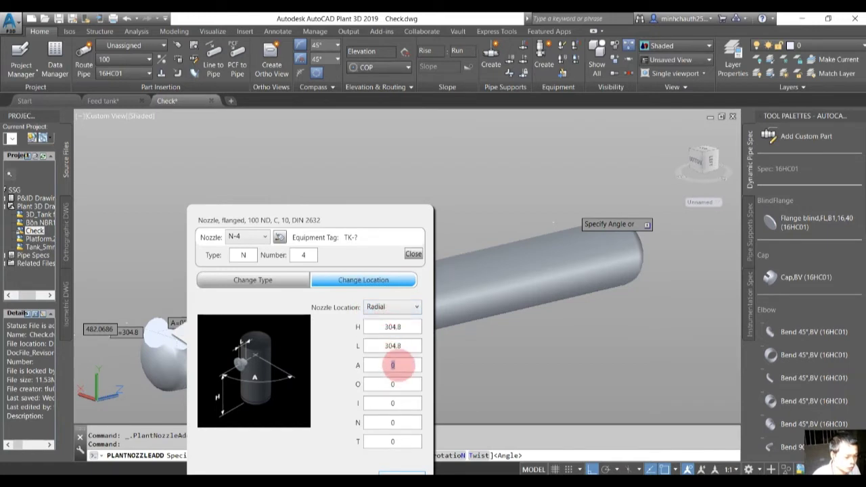
{"action": "type", "text": "90"}
{"action": "left_click", "coordinate": [410, 346]}
{"action": "type", "text": "180"}
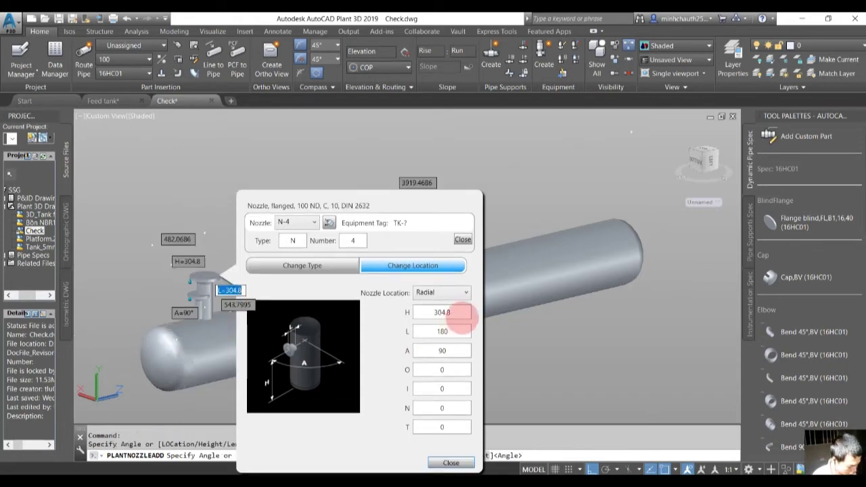
{"action": "left_click", "coordinate": [460, 313]}
{"action": "type", "text": "2020"}
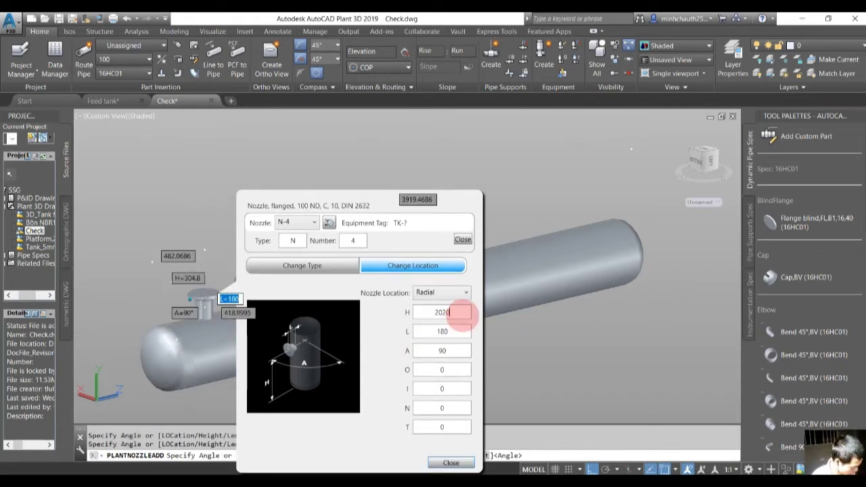
- Give the new nozzle H 2020, pressure class 16 and the 200 ND B1 DIN 2633 type
{"action": "left_click", "coordinate": [318, 265]}
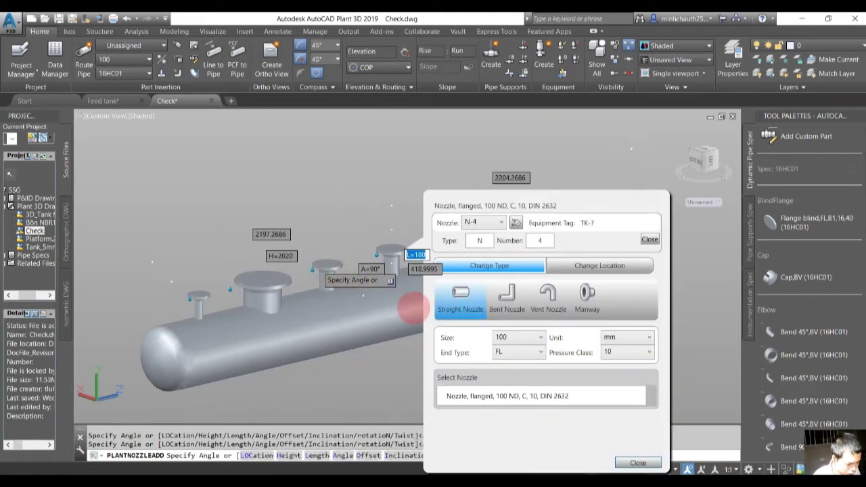
{"action": "left_click", "coordinate": [623, 352]}
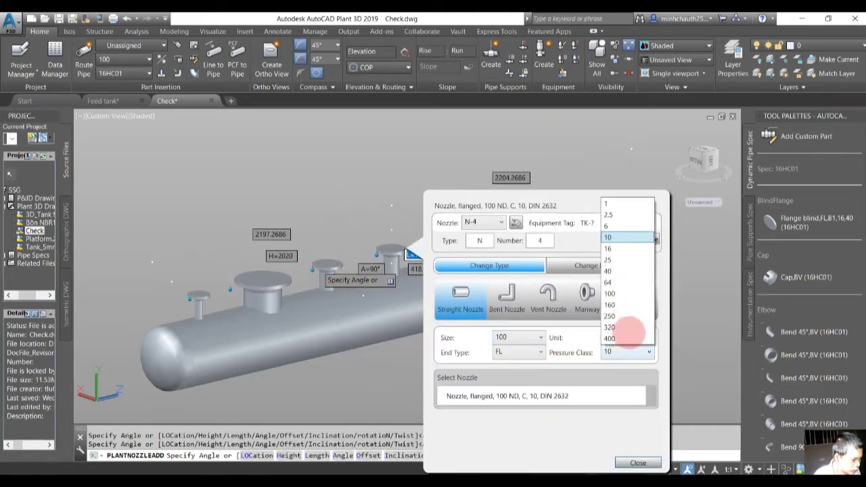
{"action": "left_click", "coordinate": [612, 248]}
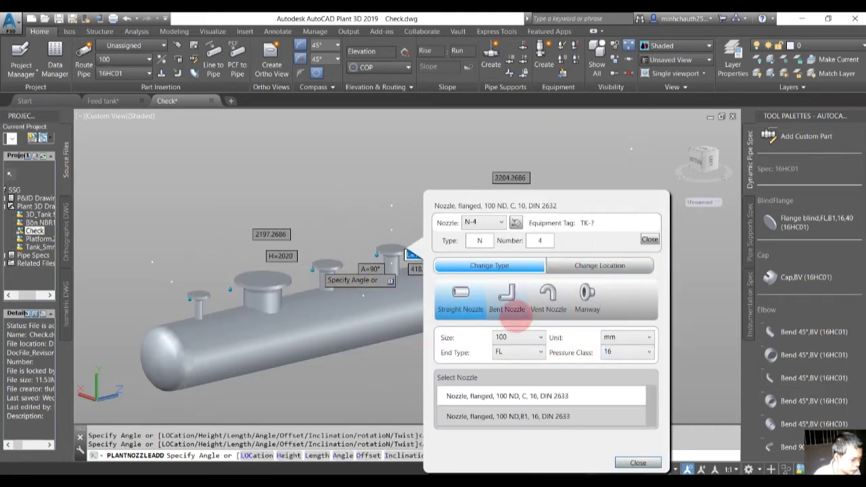
{"action": "left_click", "coordinate": [513, 339]}
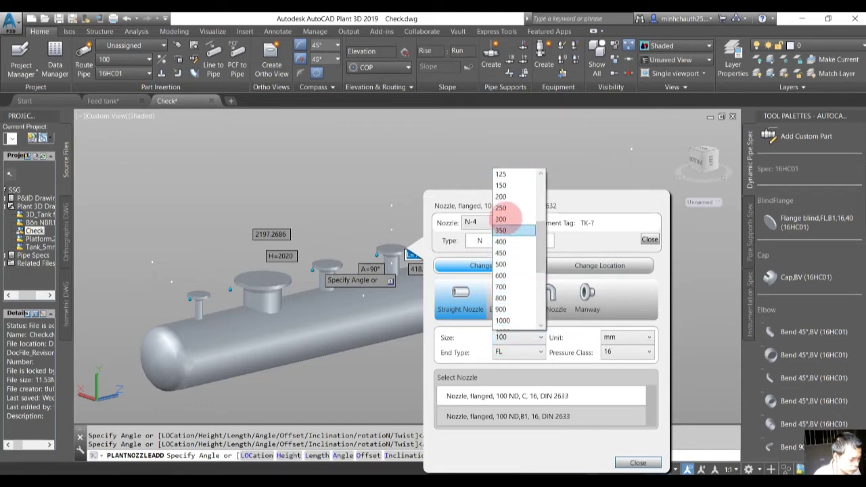
{"action": "left_click", "coordinate": [508, 196]}
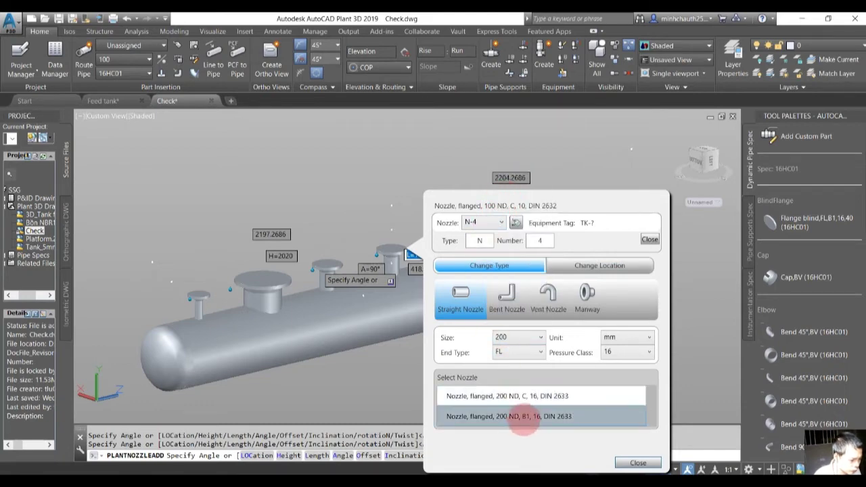
{"action": "left_click", "coordinate": [525, 416]}
{"action": "left_click", "coordinate": [638, 463]}
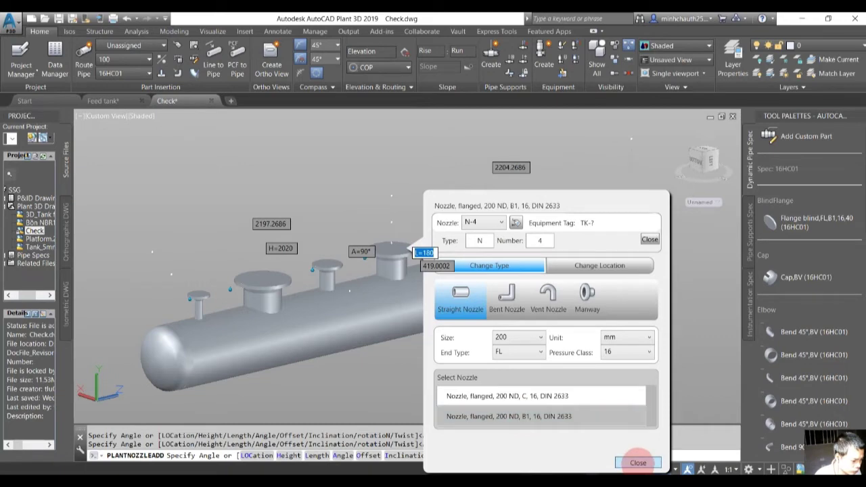
- In Feed tank, add a 2610 dimension from the tank's left end to the next nozzle centreline
{"action": "left_click", "coordinate": [103, 100]}
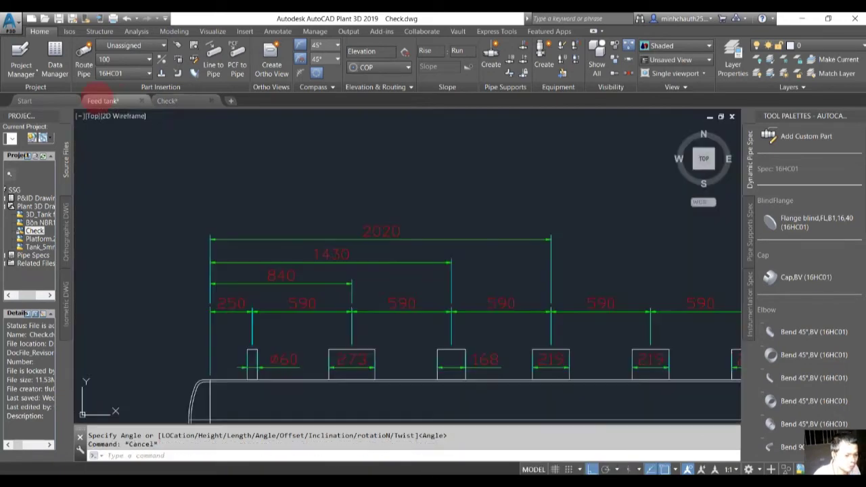
{"action": "left_click", "coordinate": [519, 256]}
{"action": "type", "text": "di"}
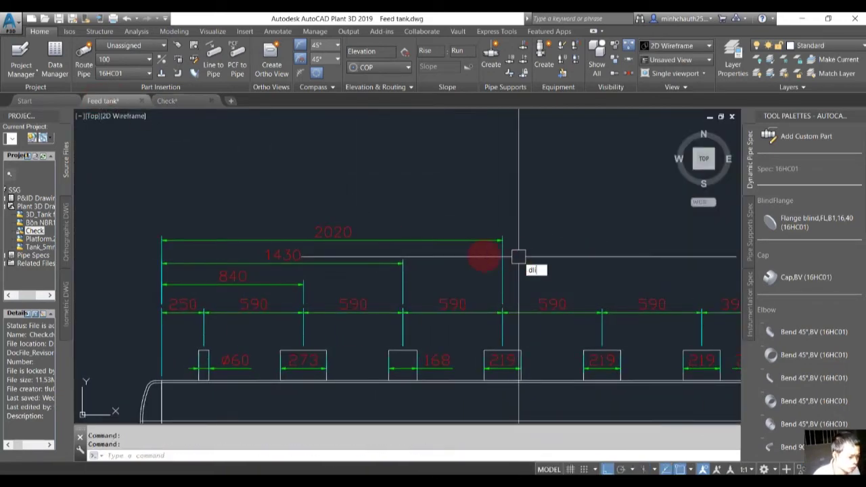
{"action": "key", "text": "Return"}
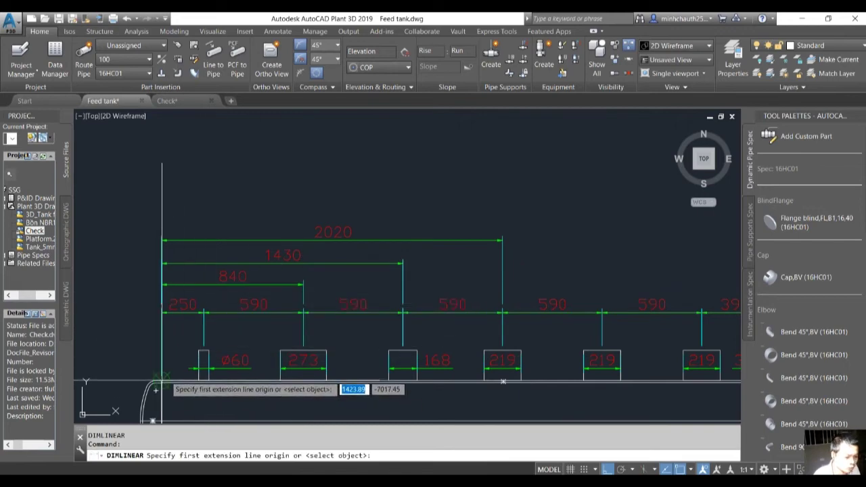
{"action": "left_click", "coordinate": [161, 382]}
{"action": "left_click", "coordinate": [601, 380]}
{"action": "scroll", "coordinate": [607, 312], "scroll_direction": "up", "scroll_amount": 4}
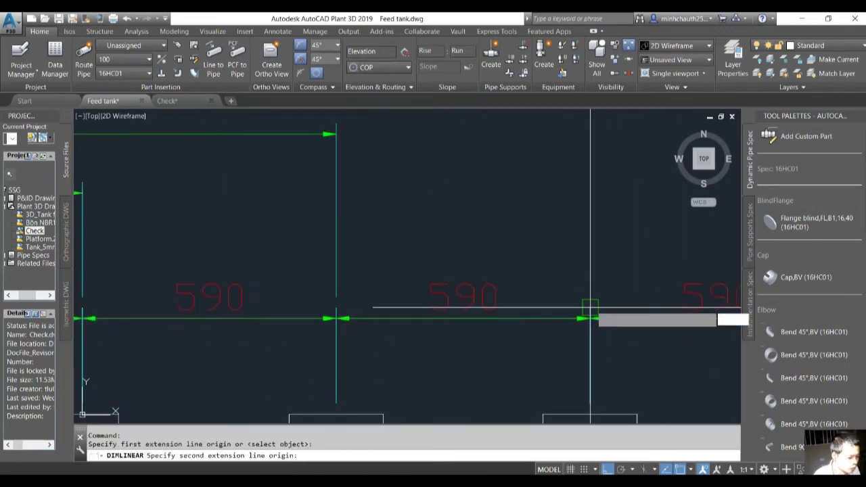
{"action": "scroll", "coordinate": [589, 318], "scroll_direction": "down", "scroll_amount": 4}
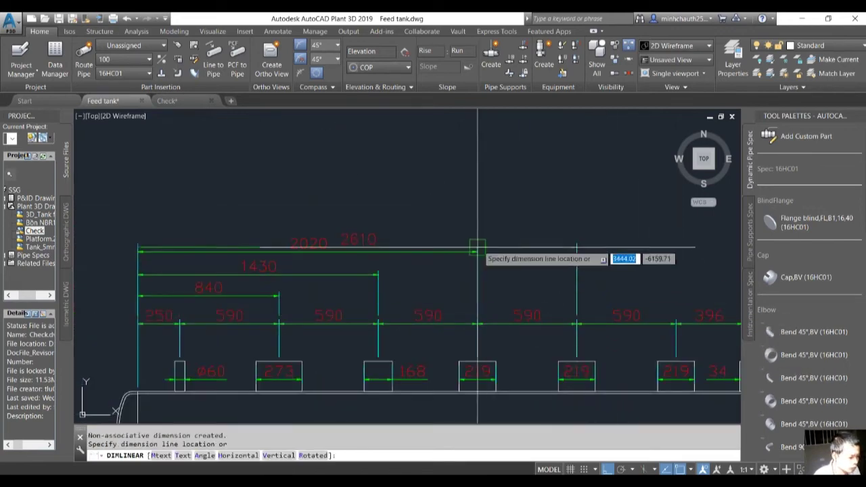
{"action": "left_click", "coordinate": [507, 226]}
{"action": "key", "text": "Escape"}
{"action": "key", "text": "Escape"}
{"action": "middle_click_drag", "start_coordinate": [528, 239], "coordinate": [518, 253]}
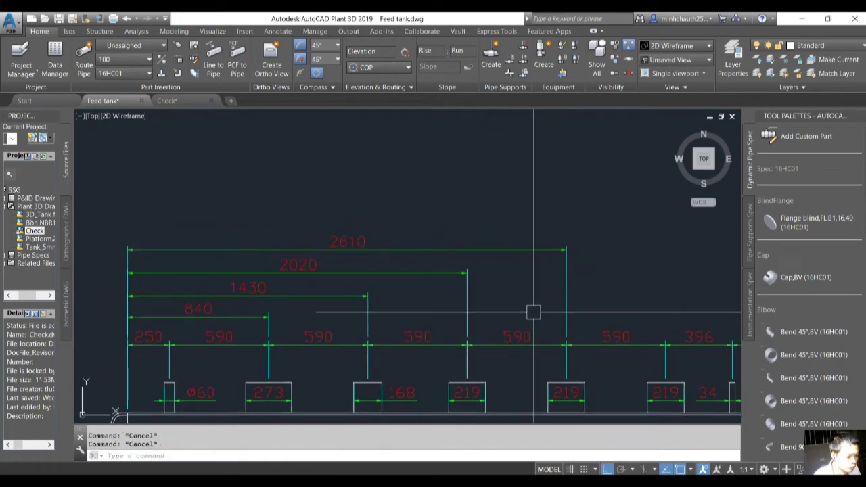
{"action": "middle_click_drag", "start_coordinate": [531, 309], "coordinate": [444, 232]}
- Add another nozzle to the Check tank at height 2610 and angle 90
{"action": "left_click", "coordinate": [167, 100]}
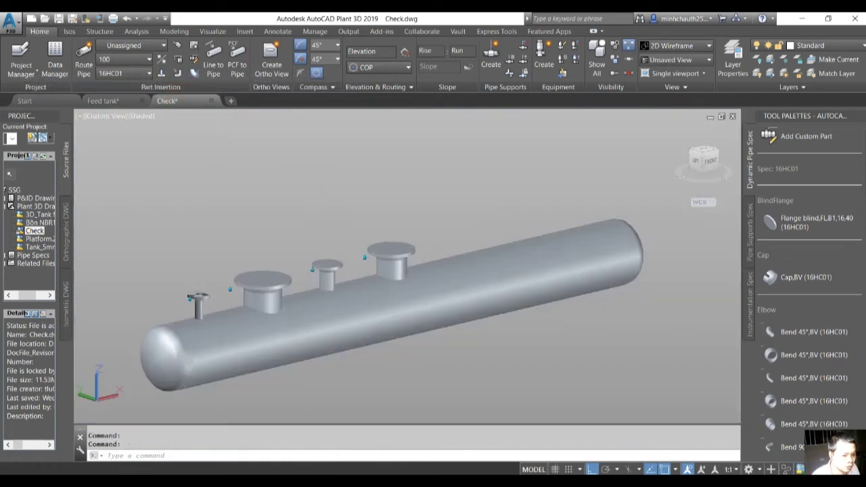
{"action": "middle_click_drag", "start_coordinate": [390, 227], "coordinate": [395, 298], "text": "shift"}
{"action": "left_click", "coordinate": [594, 295]}
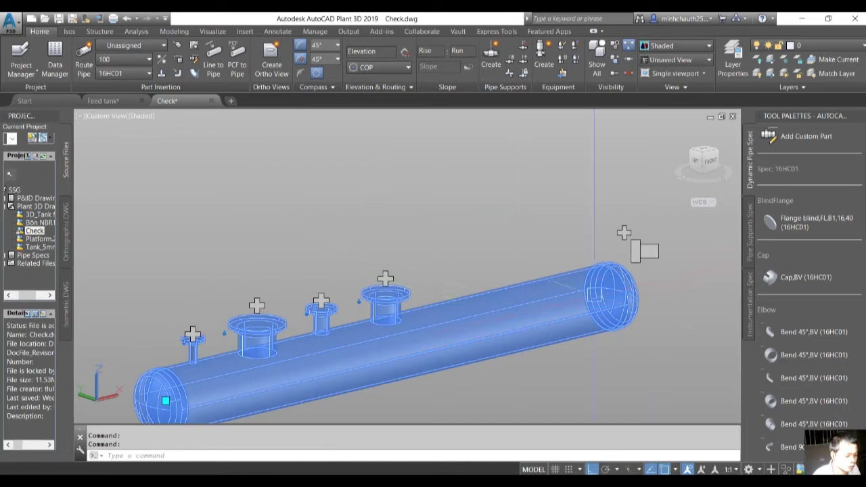
{"action": "left_click", "coordinate": [192, 334]}
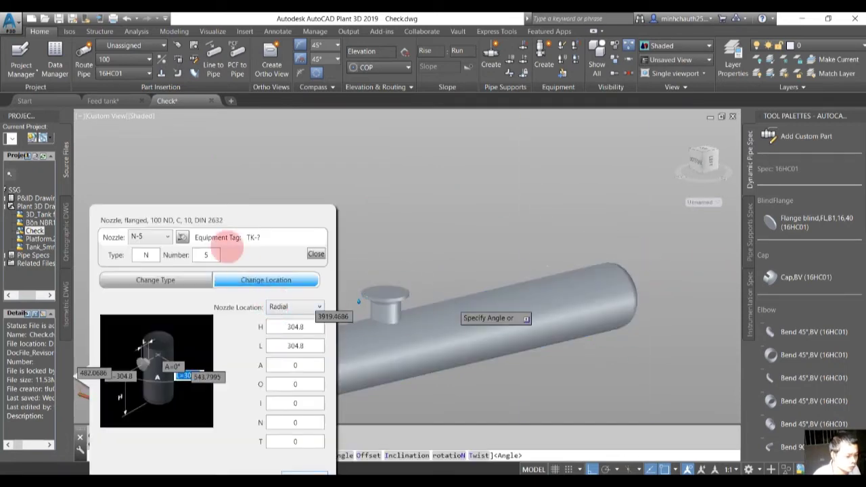
{"action": "left_click_drag", "start_coordinate": [230, 218], "coordinate": [245, 161]}
{"action": "left_click", "coordinate": [311, 270]}
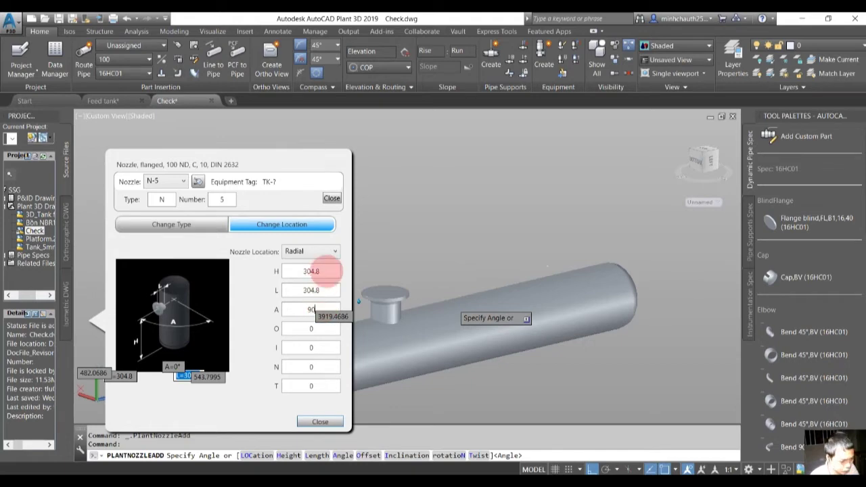
{"action": "left_click", "coordinate": [325, 271]}
{"action": "type", "text": "2610"}
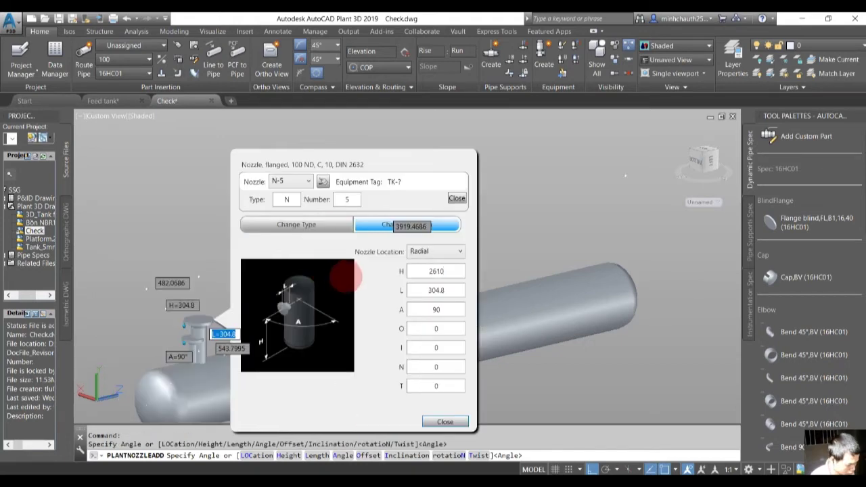
{"action": "left_click", "coordinate": [414, 290]}
{"action": "type", "text": "180"}
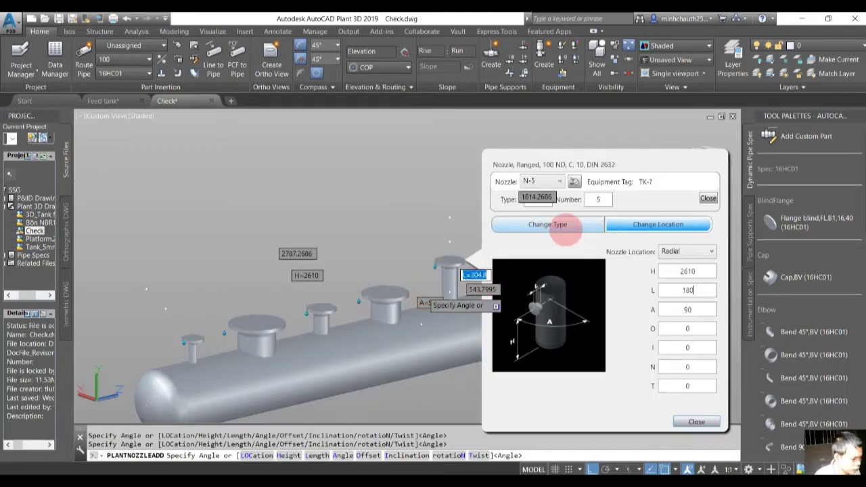
- Make the new nozzle a pressure class 16, 200 ND B1 DIN 2633 type
{"action": "left_click", "coordinate": [551, 225]}
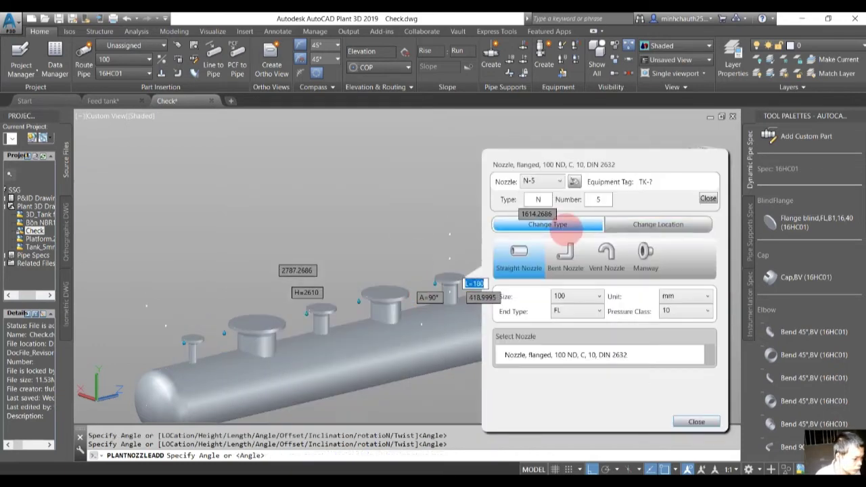
{"action": "left_click", "coordinate": [684, 310]}
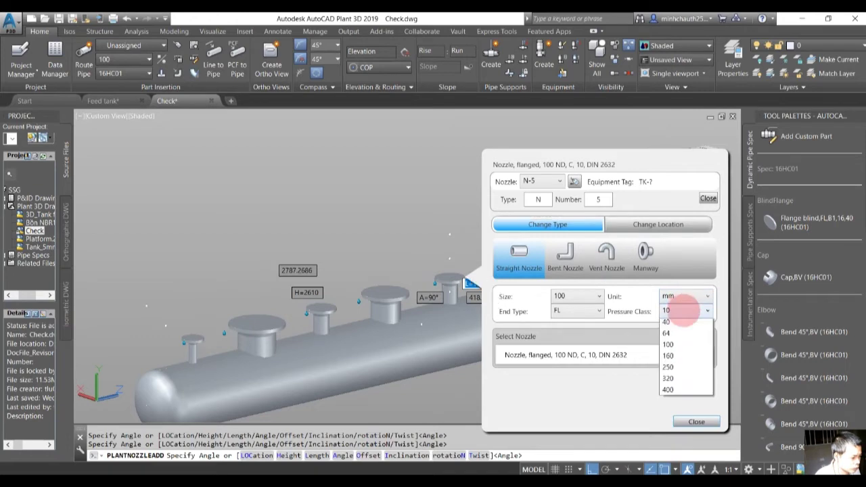
{"action": "left_click", "coordinate": [675, 370]}
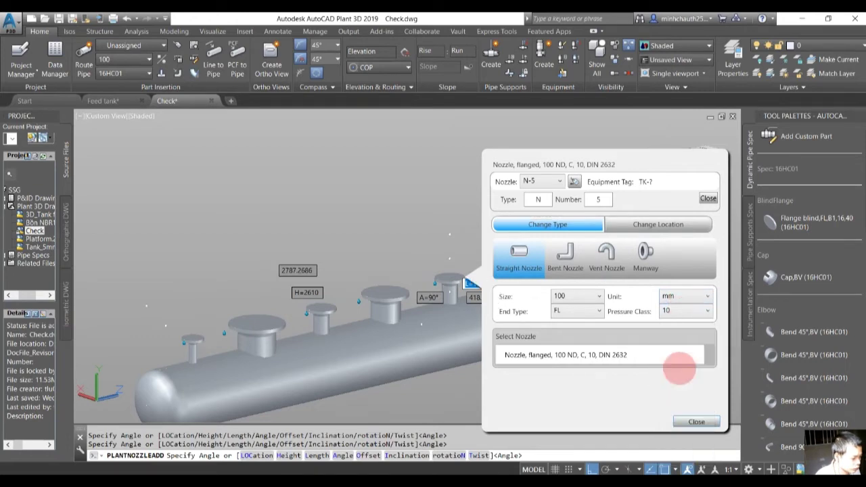
{"action": "left_click", "coordinate": [580, 297]}
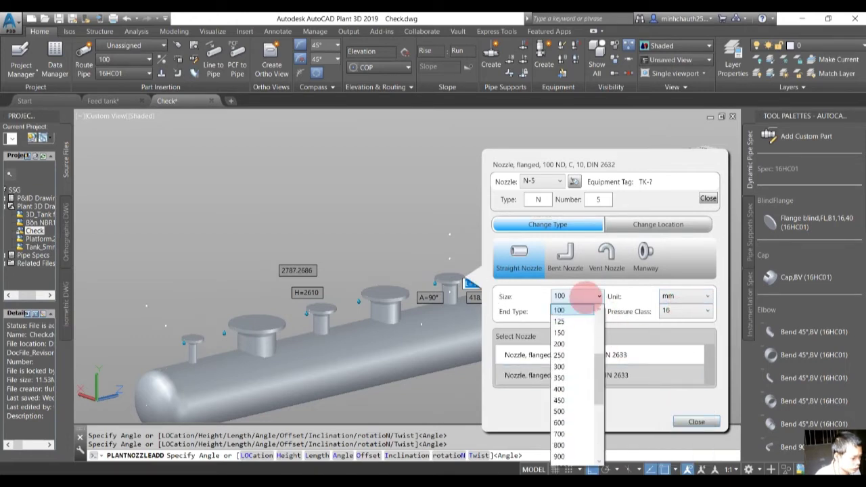
{"action": "left_click", "coordinate": [562, 344]}
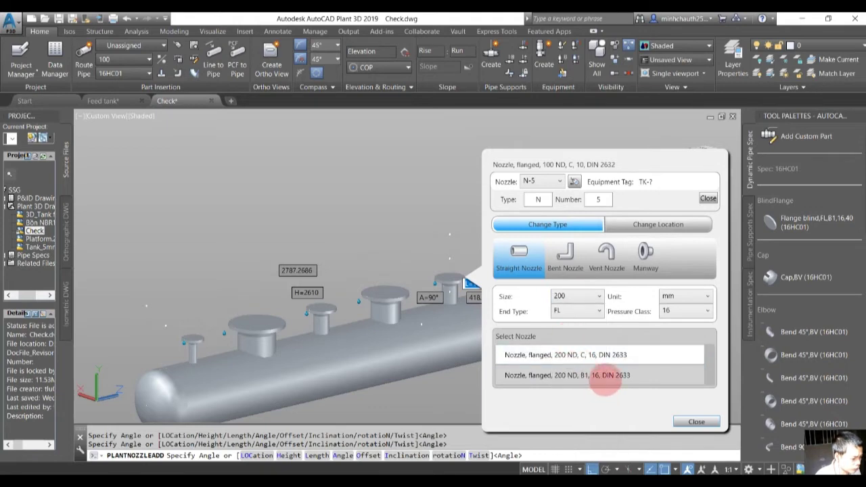
{"action": "left_click", "coordinate": [605, 375]}
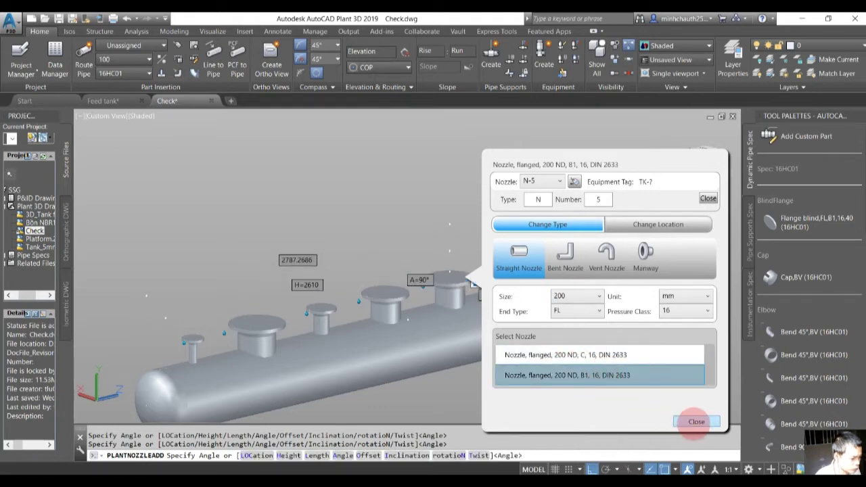
{"action": "left_click", "coordinate": [696, 421]}
{"action": "mouse_move", "coordinate": [501, 302]}
{"action": "middle_mouse_down", "text": "shift"}
{"action": "mouse_move", "coordinate": [429, 298]}
{"action": "mouse_move", "coordinate": [561, 279]}
{"action": "middle_mouse_up", "text": "shift"}
- In Feed tank, add a 3201 linear dimension from the tank's left end to the next nozzle centreline
{"action": "left_click", "coordinate": [102, 100]}
{"action": "type", "text": "dli"}
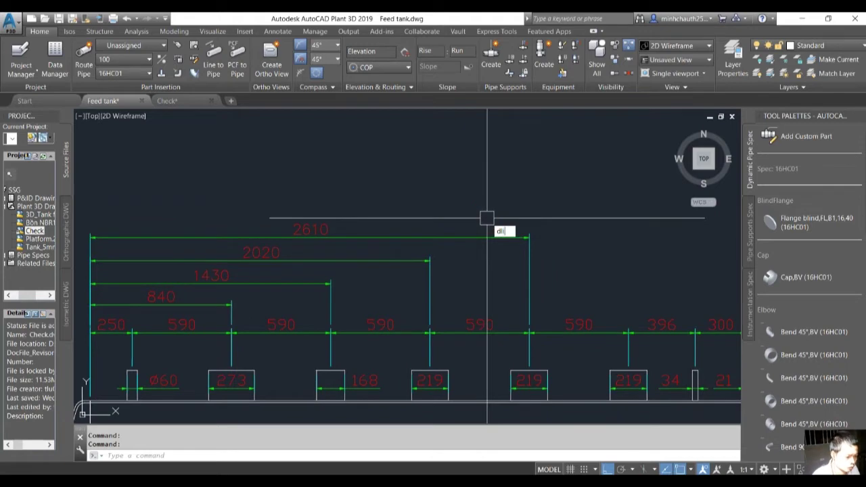
{"action": "key", "text": "Return"}
{"action": "scroll", "coordinate": [487, 218], "scroll_direction": "down", "scroll_amount": 3}
{"action": "scroll", "coordinate": [223, 304], "scroll_direction": "up", "scroll_amount": 2}
{"action": "scroll", "coordinate": [263, 271], "scroll_direction": "up", "scroll_amount": 2}
{"action": "scroll", "coordinate": [271, 249], "scroll_direction": "up", "scroll_amount": 2}
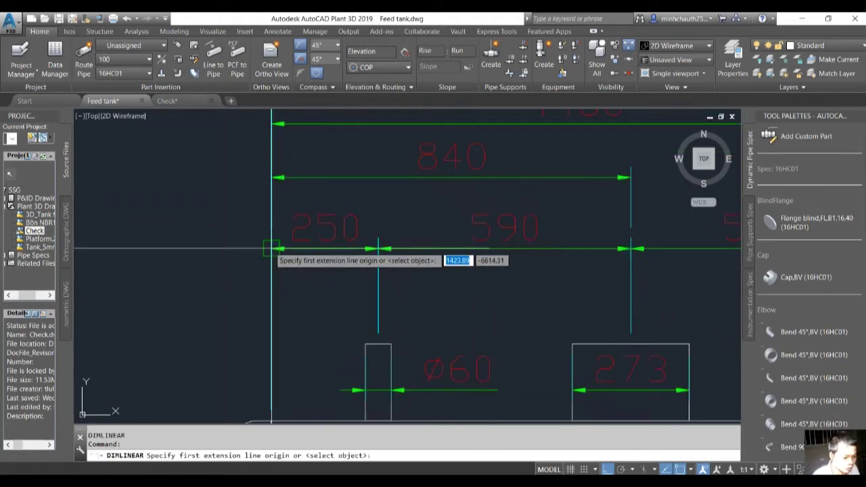
{"action": "left_click", "coordinate": [271, 248]}
{"action": "scroll", "coordinate": [271, 248], "scroll_direction": "down", "scroll_amount": 3}
{"action": "scroll", "coordinate": [498, 334], "scroll_direction": "up", "scroll_amount": 2}
{"action": "scroll", "coordinate": [522, 309], "scroll_direction": "up", "scroll_amount": 2}
{"action": "scroll", "coordinate": [524, 306], "scroll_direction": "up", "scroll_amount": 1}
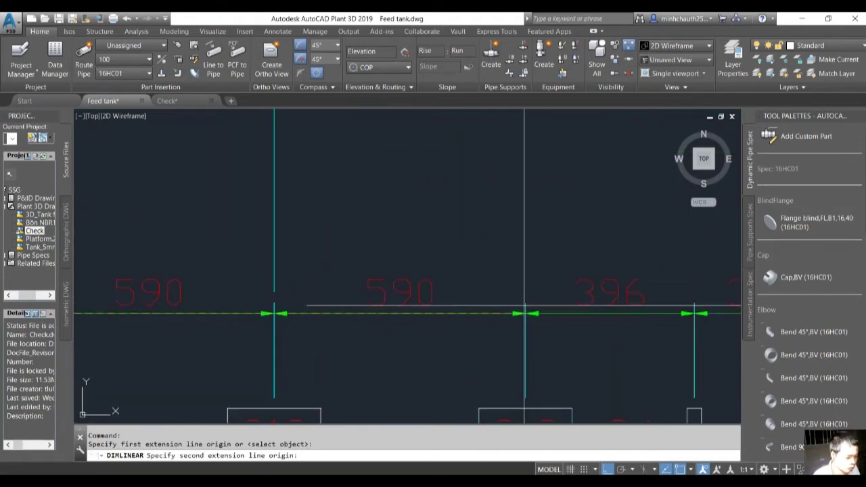
{"action": "left_click", "coordinate": [525, 308]}
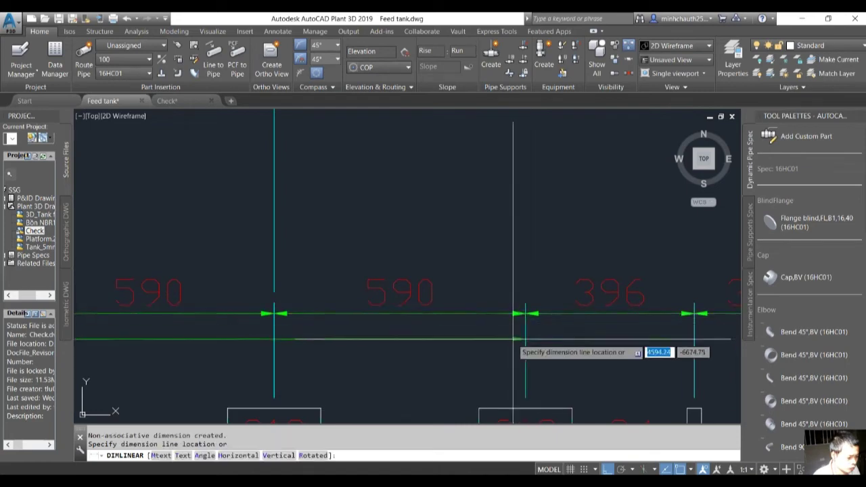
{"action": "scroll", "coordinate": [513, 338], "scroll_direction": "down", "scroll_amount": 3}
{"action": "scroll", "coordinate": [494, 295], "scroll_direction": "up", "scroll_amount": 1}
{"action": "scroll", "coordinate": [490, 296], "scroll_direction": "up", "scroll_amount": 2}
{"action": "scroll", "coordinate": [490, 296], "scroll_direction": "up", "scroll_amount": 2}
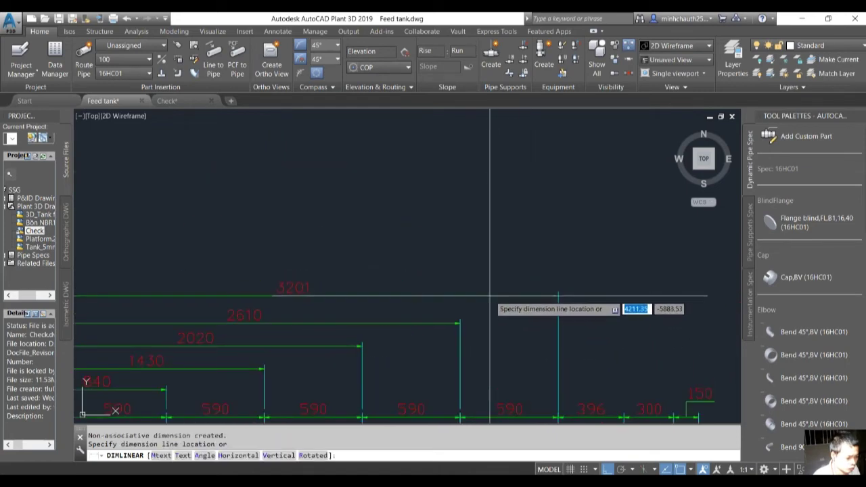
{"action": "left_click", "coordinate": [490, 295]}
{"action": "key", "text": "Escape"}
{"action": "key", "text": "Escape"}
{"action": "scroll", "coordinate": [485, 280], "scroll_direction": "down", "scroll_amount": 3}
{"action": "scroll", "coordinate": [483, 257], "scroll_direction": "up", "scroll_amount": 1}
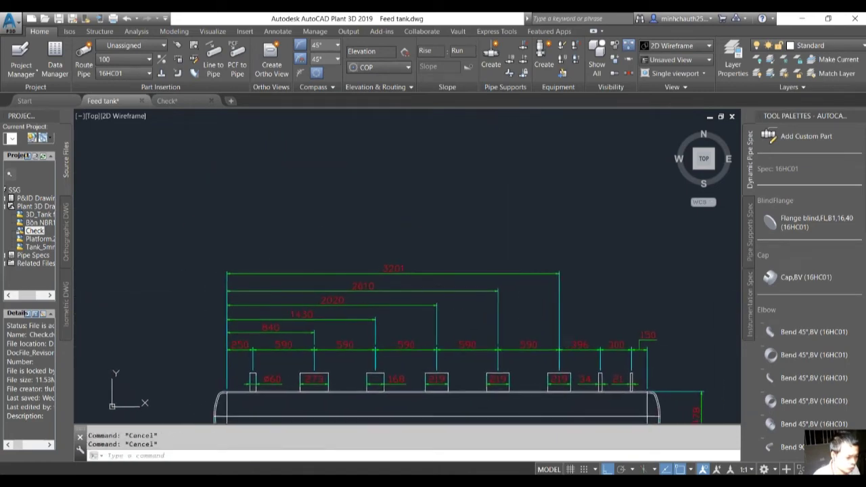
{"action": "scroll", "coordinate": [537, 329], "scroll_direction": "down", "scroll_amount": 1}
{"action": "scroll", "coordinate": [264, 184], "scroll_direction": "up", "scroll_amount": 1}
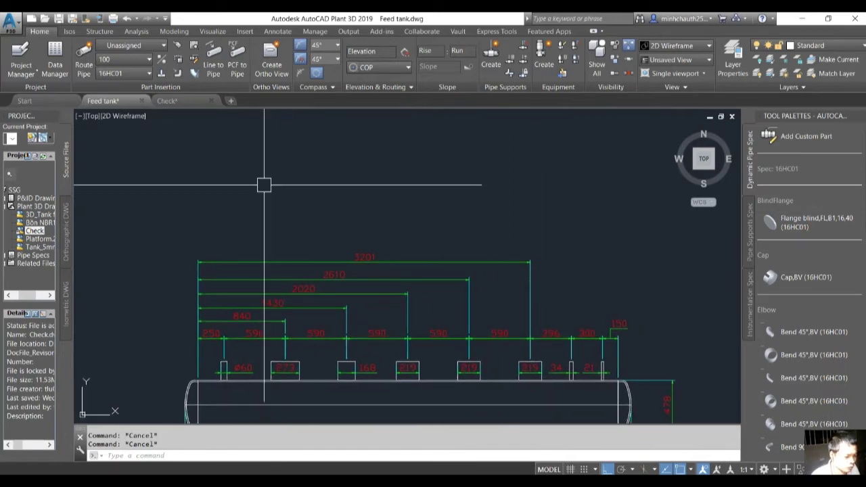
- In Check, add a nozzle to the tank at height 3201 with length offset 180
{"action": "left_click", "coordinate": [184, 101]}
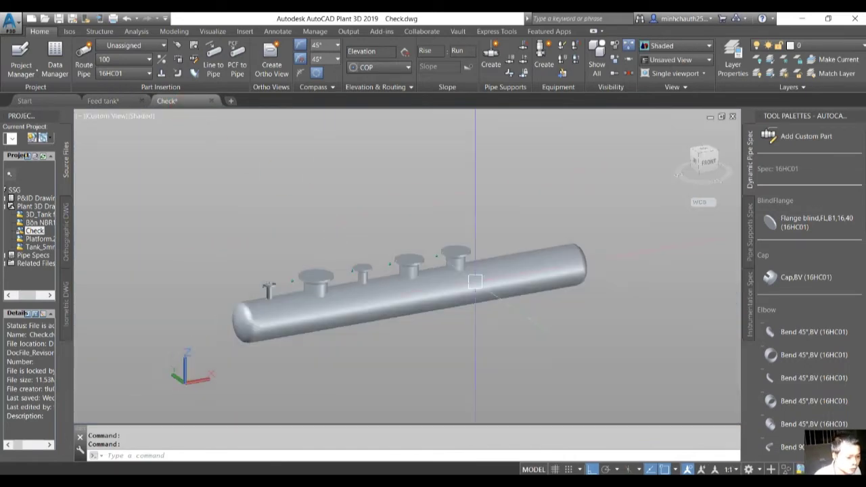
{"action": "left_click", "coordinate": [553, 245]}
{"action": "left_click", "coordinate": [578, 242]}
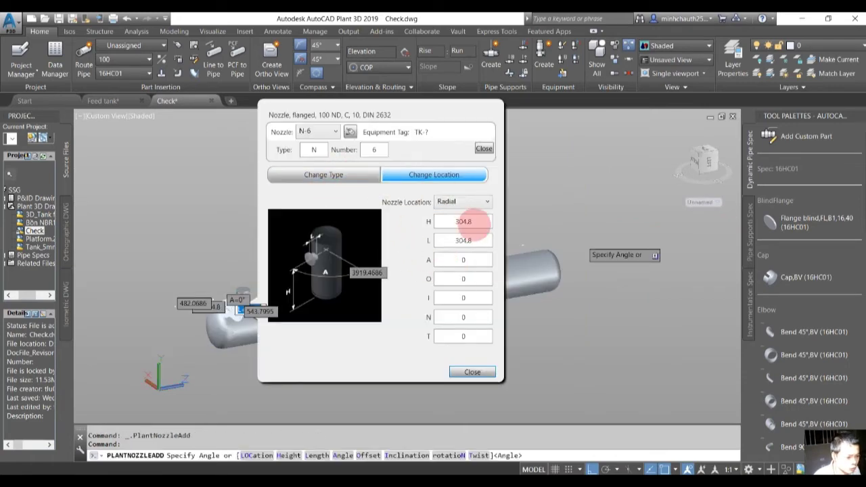
{"action": "left_click", "coordinate": [477, 226]}
{"action": "type", "text": "3201"}
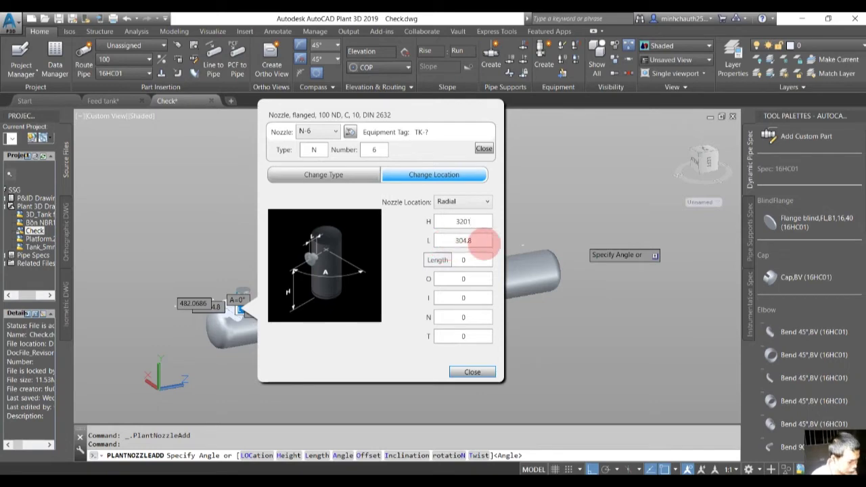
{"action": "left_click", "coordinate": [482, 242]}
{"action": "type", "text": "180"}
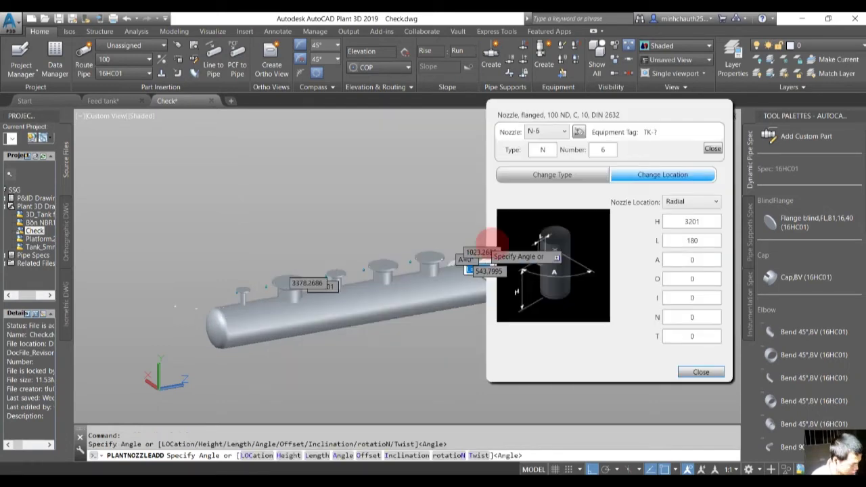
{"action": "left_click", "coordinate": [704, 260]}
{"action": "type", "text": "90"}
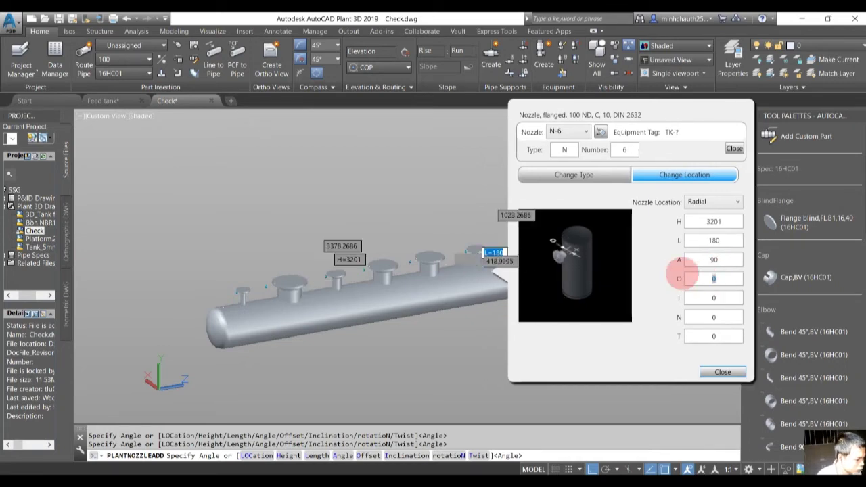
- Make nozzle N-6 a 200 ND B1 DIN 2633 nozzle with pressure class 16, and place it
{"action": "left_click", "coordinate": [620, 177]}
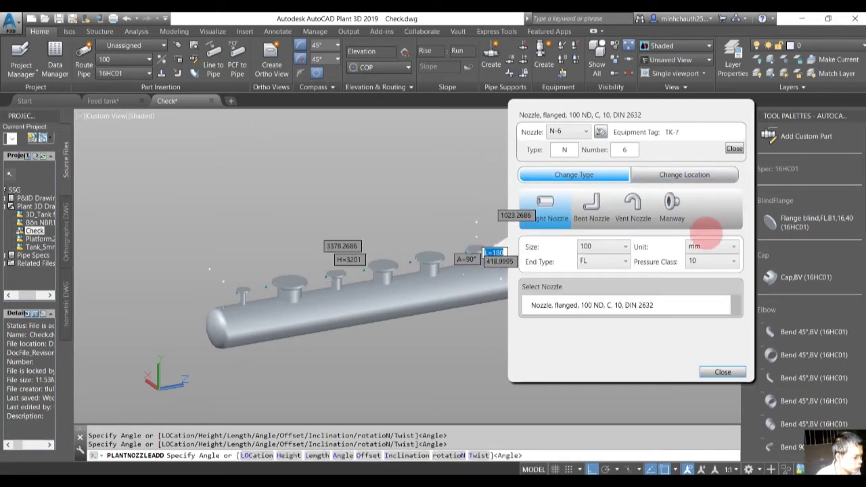
{"action": "left_click", "coordinate": [707, 260]}
{"action": "left_click", "coordinate": [703, 290]}
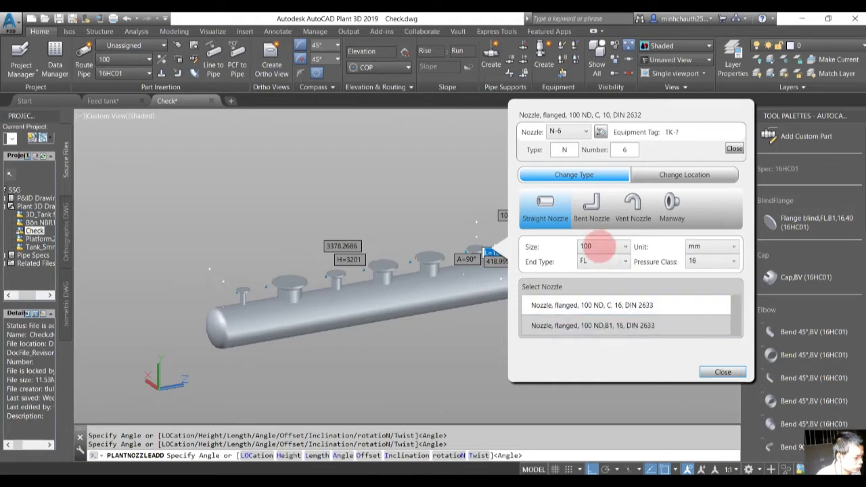
{"action": "left_click", "coordinate": [602, 245]}
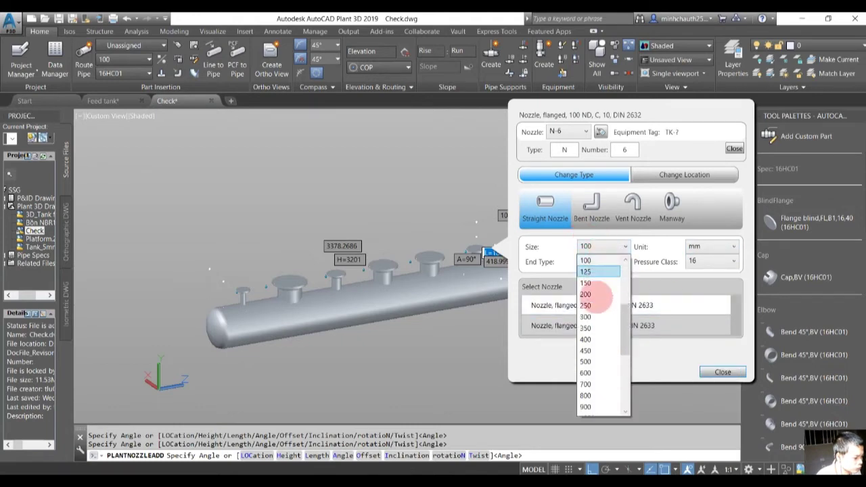
{"action": "left_click", "coordinate": [587, 295]}
{"action": "left_click", "coordinate": [612, 326]}
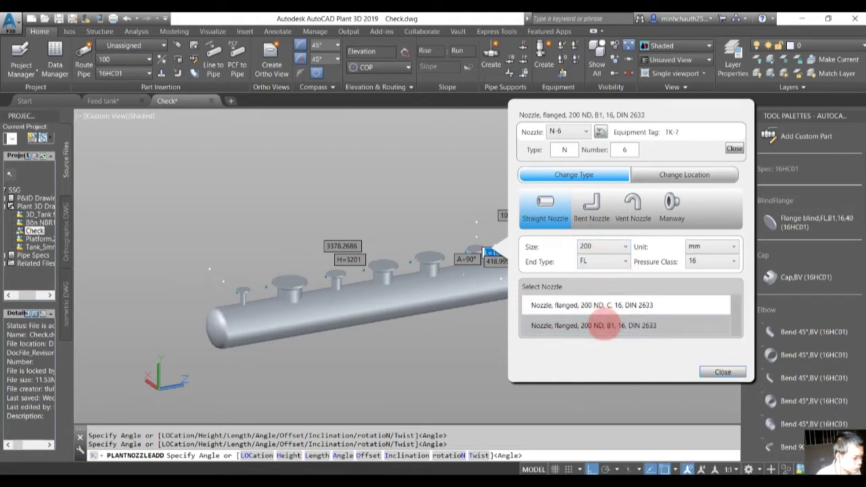
{"action": "left_click", "coordinate": [723, 372]}
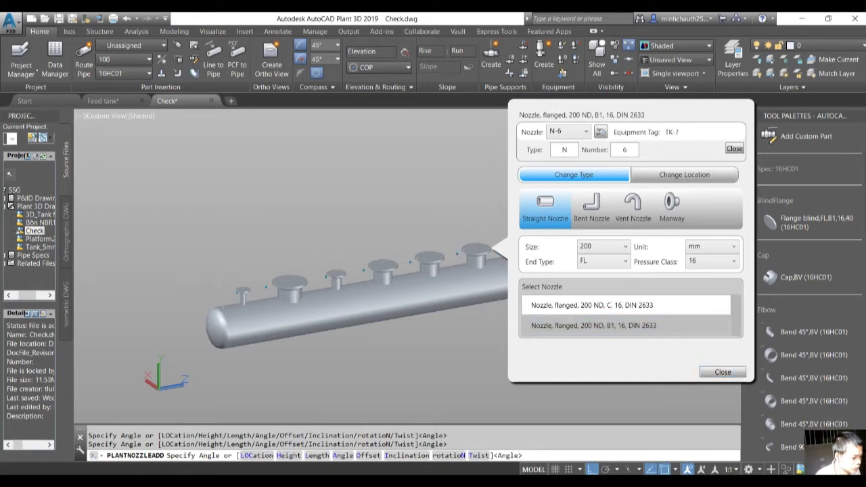
{"action": "key", "text": "Escape"}
{"action": "scroll", "coordinate": [462, 239], "scroll_direction": "up", "scroll_amount": 2}
{"action": "scroll", "coordinate": [461, 239], "scroll_direction": "up", "scroll_amount": 2}
{"action": "mouse_move", "coordinate": [461, 240]}
{"action": "middle_mouse_down", "text": "shift"}
{"action": "mouse_move", "coordinate": [483, 329]}
{"action": "mouse_move", "coordinate": [516, 338]}
{"action": "middle_mouse_up", "text": "shift"}
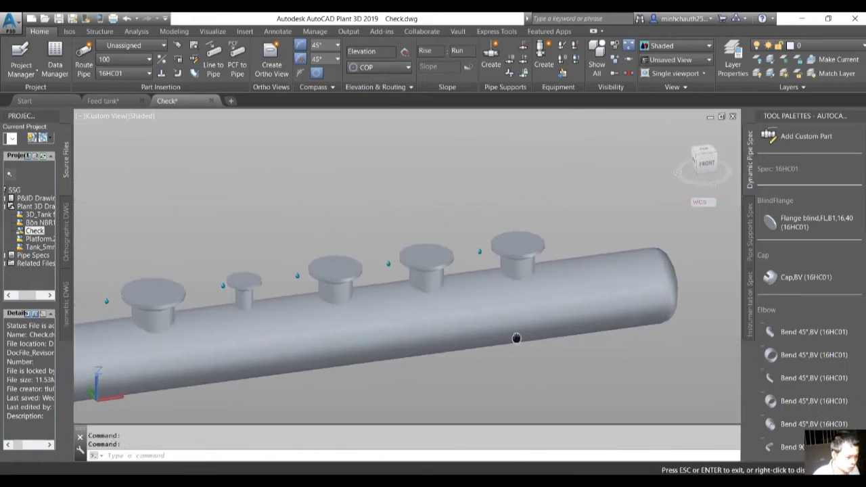
- In Feed tank, dimension 3597 from the tank's left end to the nozzle, above the 3201 dimension
{"action": "left_click", "coordinate": [103, 100]}
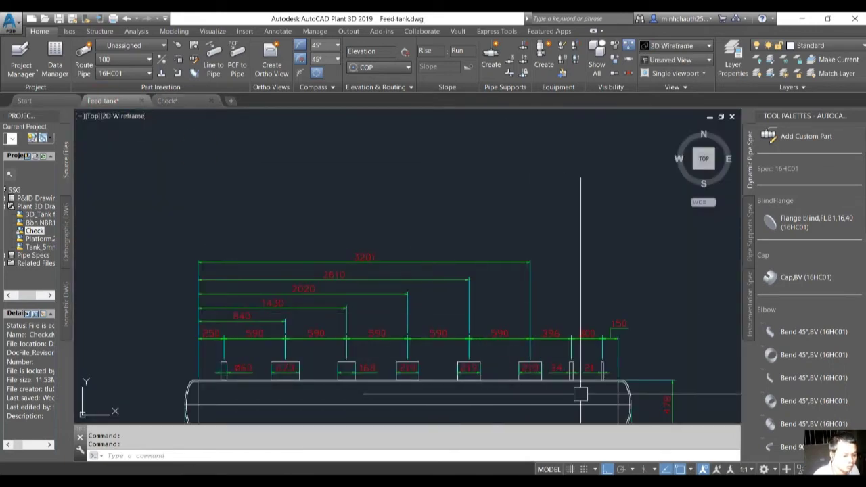
{"action": "type", "text": "dli"}
{"action": "key", "text": "Return"}
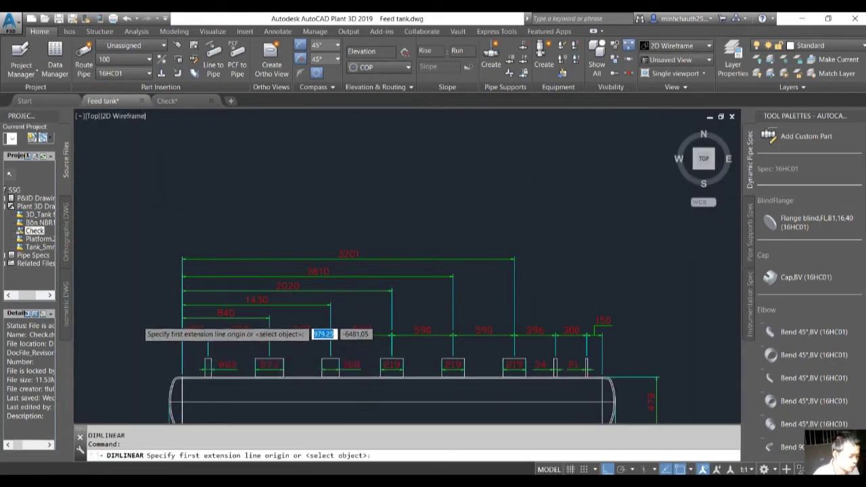
{"action": "scroll", "coordinate": [223, 318], "scroll_direction": "up", "scroll_amount": 5}
{"action": "left_click", "coordinate": [416, 379]}
{"action": "scroll", "coordinate": [416, 379], "scroll_direction": "down", "scroll_amount": 5}
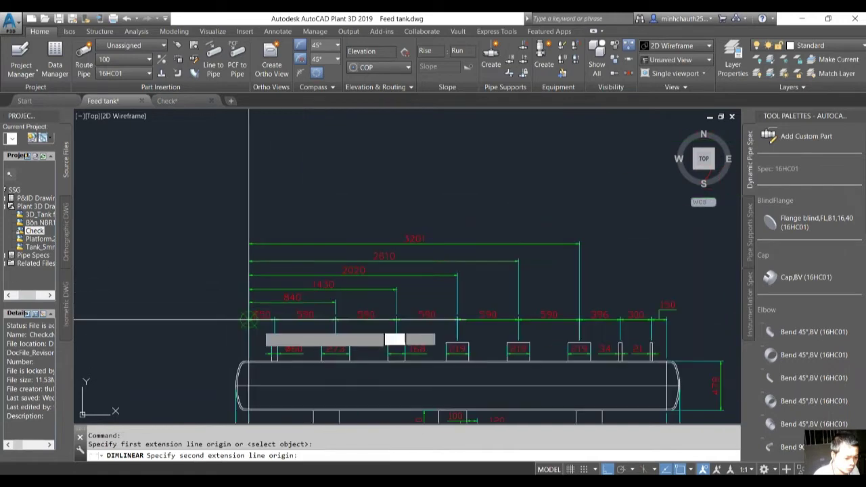
{"action": "scroll", "coordinate": [514, 359], "scroll_direction": "up", "scroll_amount": 1}
{"action": "scroll", "coordinate": [540, 342], "scroll_direction": "up", "scroll_amount": 3}
{"action": "scroll", "coordinate": [540, 341], "scroll_direction": "up", "scroll_amount": 2}
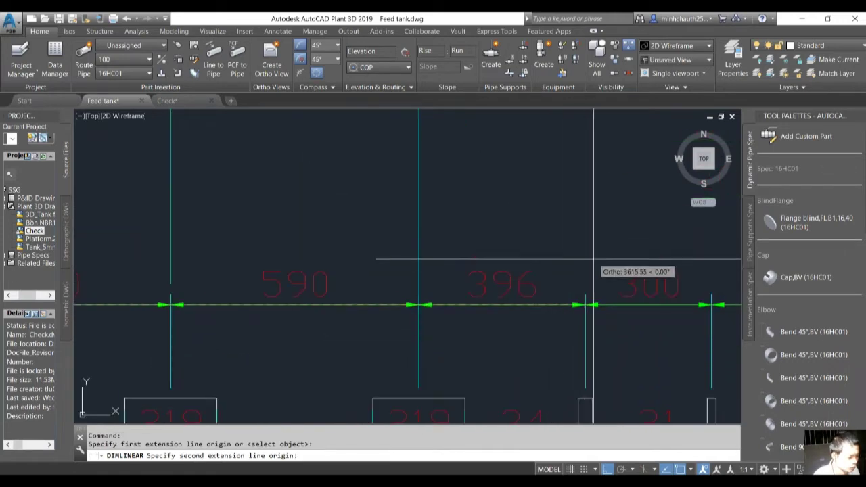
{"action": "left_click", "coordinate": [580, 311]}
{"action": "scroll", "coordinate": [564, 254], "scroll_direction": "down", "scroll_amount": 5}
{"action": "scroll", "coordinate": [564, 254], "scroll_direction": "up", "scroll_amount": 2}
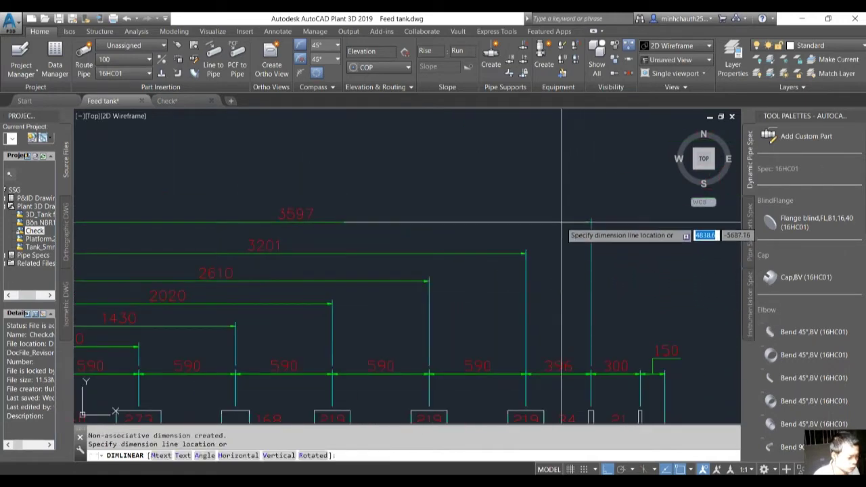
{"action": "left_click", "coordinate": [560, 222]}
{"action": "scroll", "coordinate": [528, 193], "scroll_direction": "down", "scroll_amount": 2}
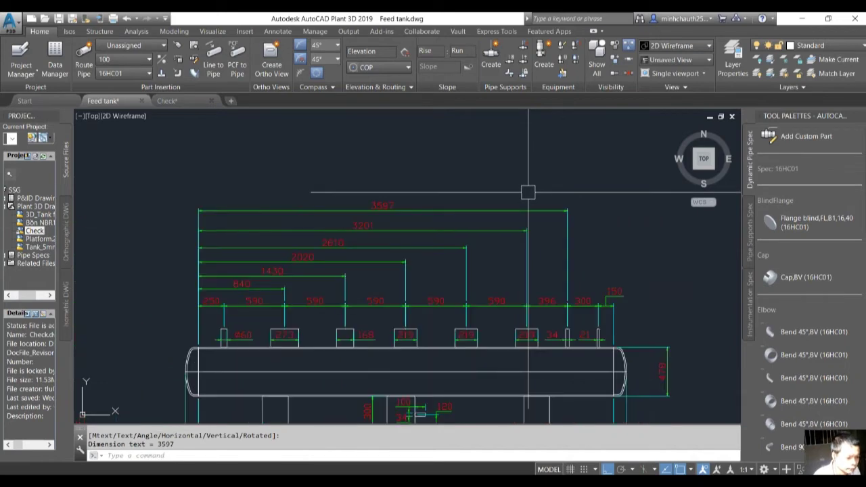
{"action": "middle_click_drag", "start_coordinate": [543, 296], "coordinate": [536, 257]}
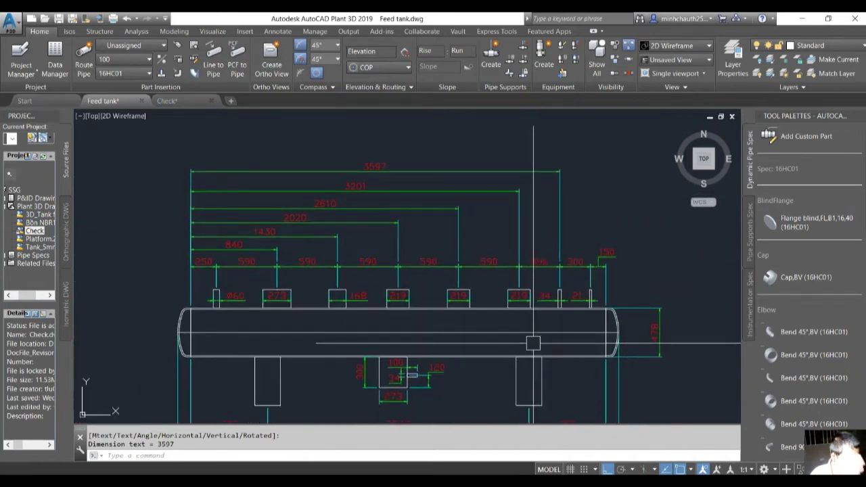
- In Check, add a nozzle to the vessel at H 3597, L 180, angle 90
{"action": "left_click", "coordinate": [189, 100]}
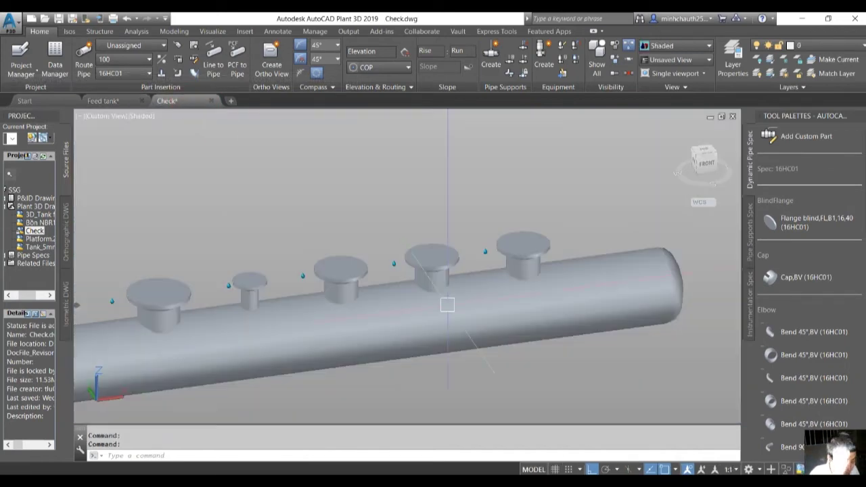
{"action": "middle_click_drag", "start_coordinate": [447, 305], "coordinate": [487, 338], "text": "shift"}
{"action": "key", "text": "ctrl+a"}
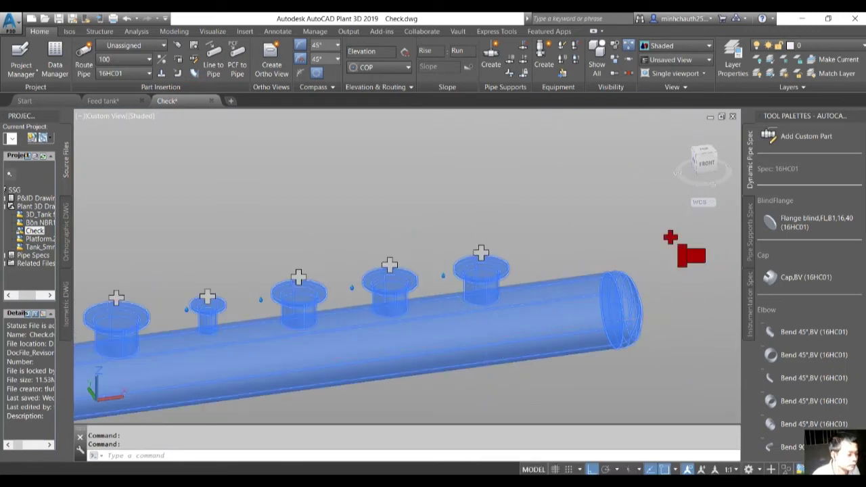
{"action": "left_click", "coordinate": [299, 278]}
{"action": "left_click", "coordinate": [298, 276]}
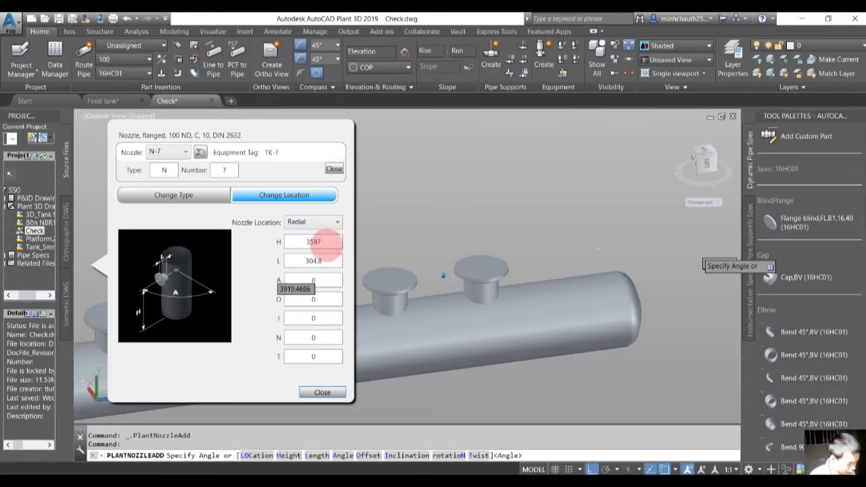
{"action": "left_click", "coordinate": [328, 260]}
{"action": "type", "text": "180"}
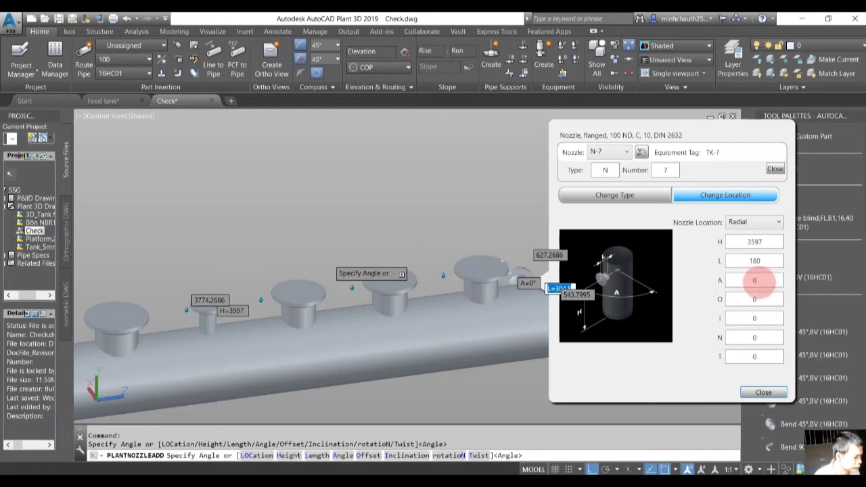
{"action": "left_click", "coordinate": [754, 279]}
{"action": "type", "text": "90"}
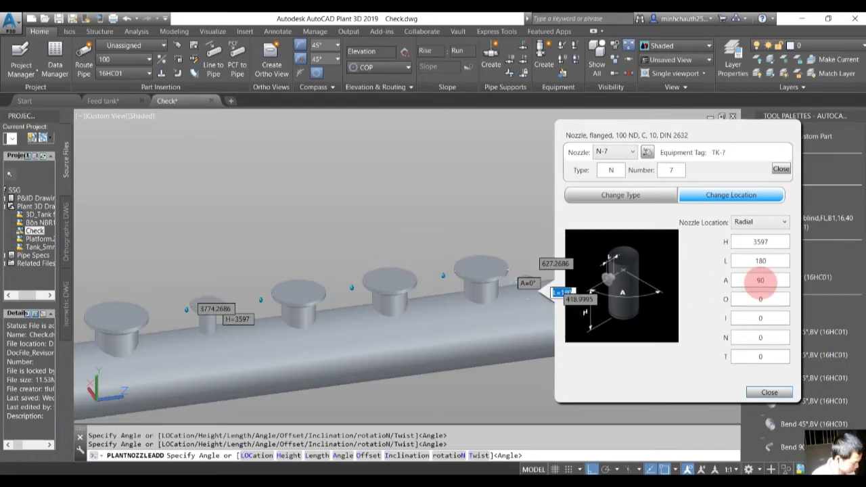
- Make nozzle N-7 a 25 ND B1 DIN 2633 nozzle with pressure class 16
{"action": "left_click", "coordinate": [660, 196]}
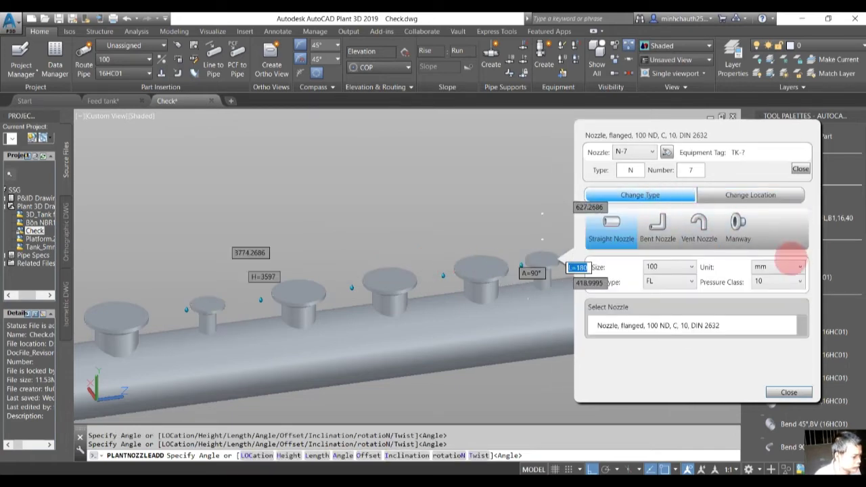
{"action": "left_click", "coordinate": [778, 281]}
{"action": "left_click", "coordinate": [759, 342]}
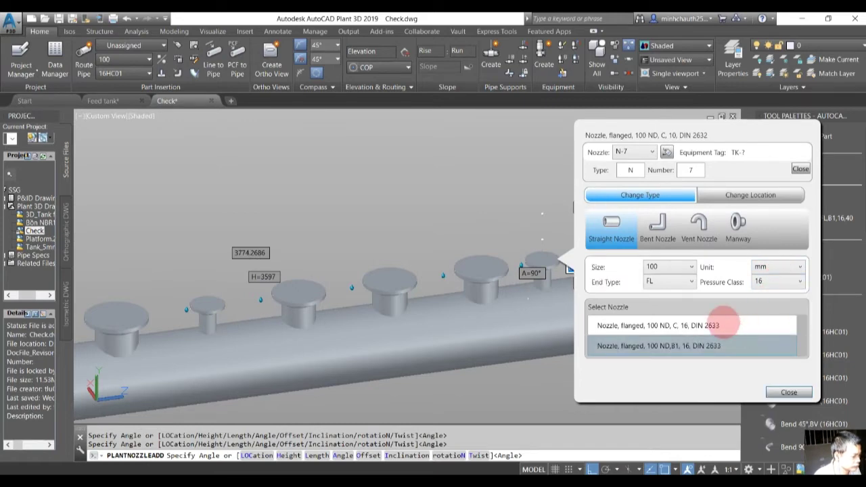
{"action": "left_click", "coordinate": [673, 267]}
{"action": "scroll", "coordinate": [664, 278], "scroll_direction": "up", "scroll_amount": 3}
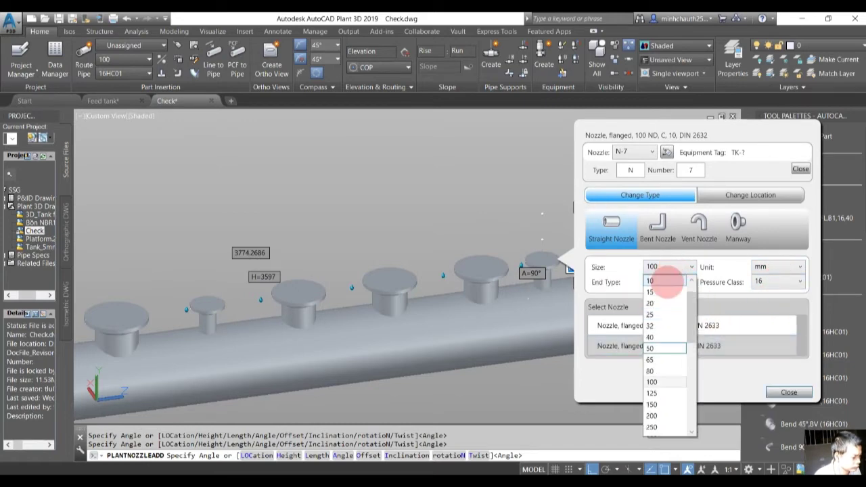
{"action": "left_click", "coordinate": [654, 314]}
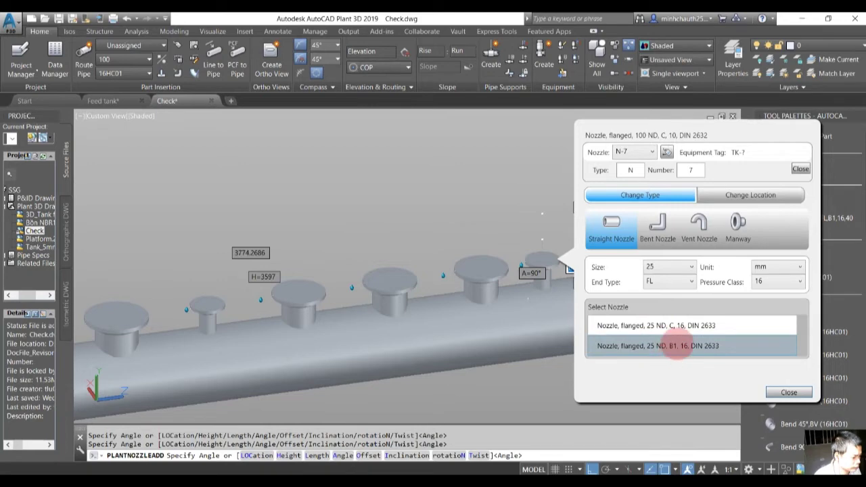
{"action": "left_click", "coordinate": [660, 346]}
{"action": "left_click", "coordinate": [785, 392]}
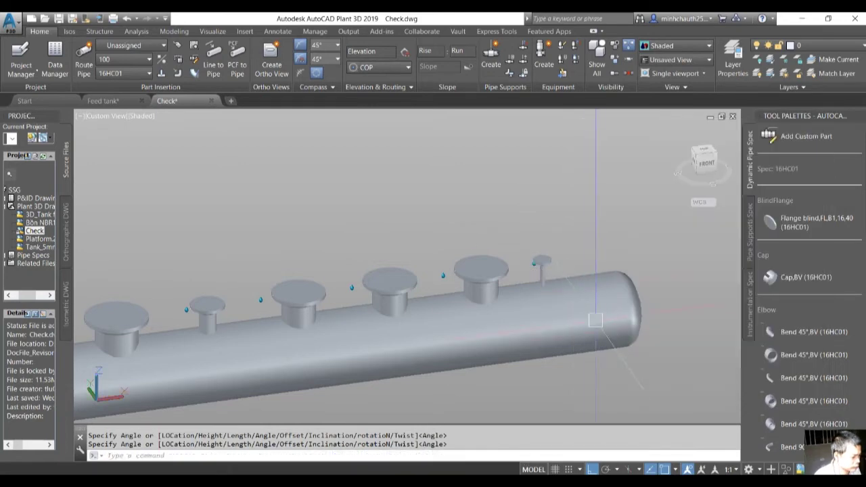
{"action": "mouse_move", "coordinate": [464, 331]}
{"action": "middle_mouse_down"}
{"action": "mouse_move", "coordinate": [473, 338]}
{"action": "mouse_move", "coordinate": [431, 295]}
{"action": "middle_mouse_up"}
{"action": "scroll", "coordinate": [474, 339], "scroll_direction": "down", "scroll_amount": 3}
{"action": "scroll", "coordinate": [431, 296], "scroll_direction": "down", "scroll_amount": 2}
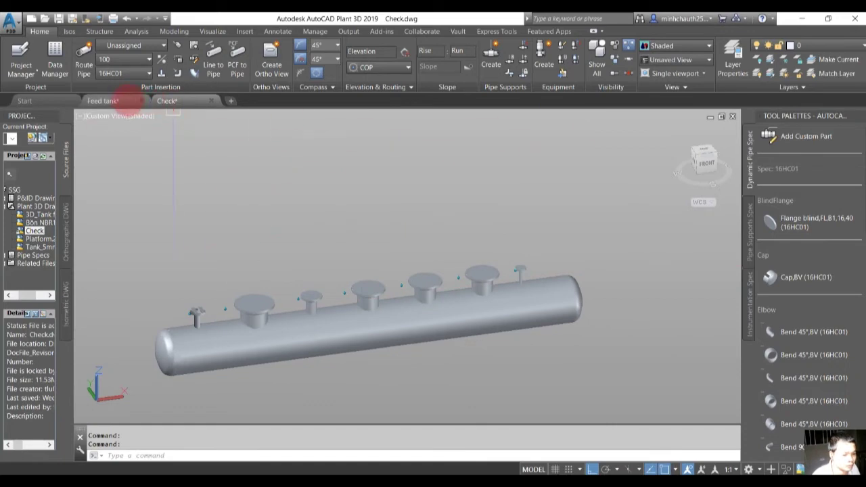
{"action": "left_click", "coordinate": [128, 96]}
- Dimension 3897 from the tank's left end to the last nozzle, then return to Check
{"action": "key", "text": "Escape"}
{"action": "scroll", "coordinate": [568, 311], "scroll_direction": "up", "scroll_amount": 4}
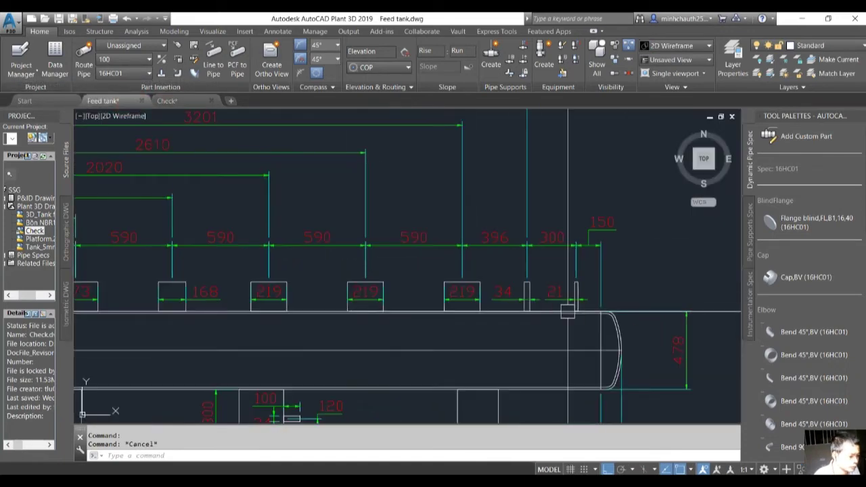
{"action": "type", "text": "dl"}
{"action": "key", "text": "Return"}
{"action": "scroll", "coordinate": [311, 338], "scroll_direction": "down", "scroll_amount": 3}
{"action": "scroll", "coordinate": [312, 338], "scroll_direction": "up", "scroll_amount": 3}
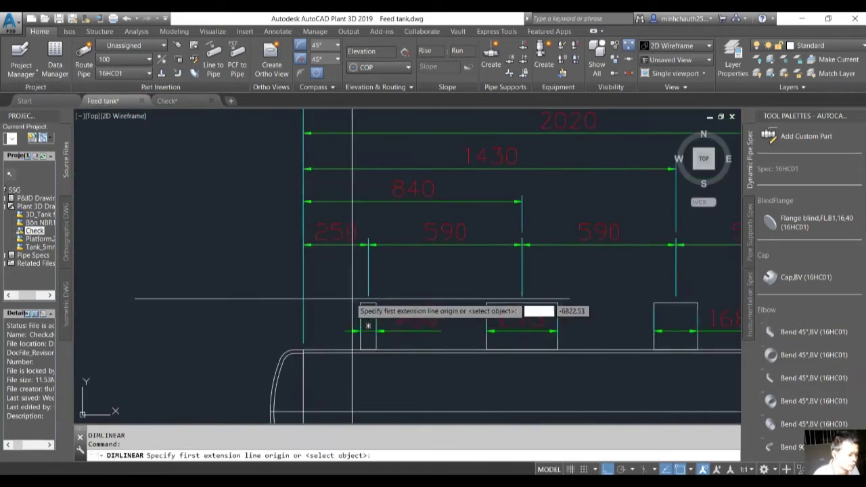
{"action": "scroll", "coordinate": [311, 338], "scroll_direction": "up", "scroll_amount": 2}
{"action": "left_click", "coordinate": [304, 341]}
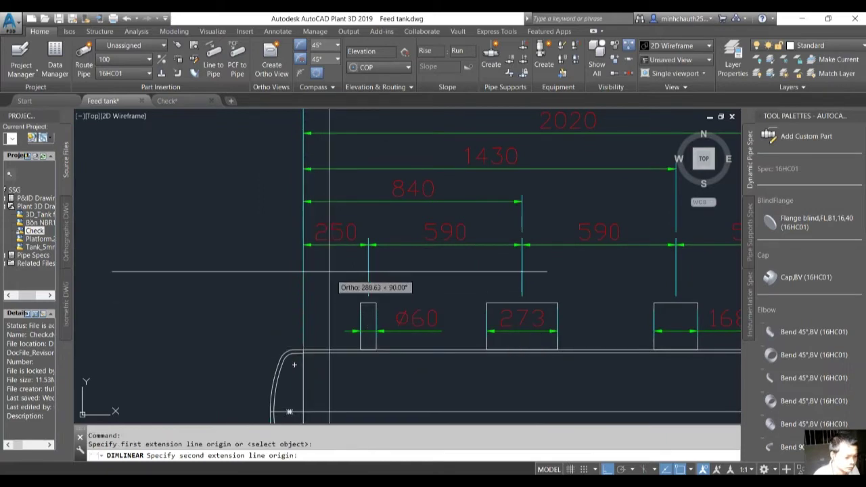
{"action": "scroll", "coordinate": [318, 324], "scroll_direction": "down", "scroll_amount": 4}
{"action": "scroll", "coordinate": [573, 349], "scroll_direction": "up", "scroll_amount": 2}
{"action": "scroll", "coordinate": [608, 340], "scroll_direction": "up", "scroll_amount": 3}
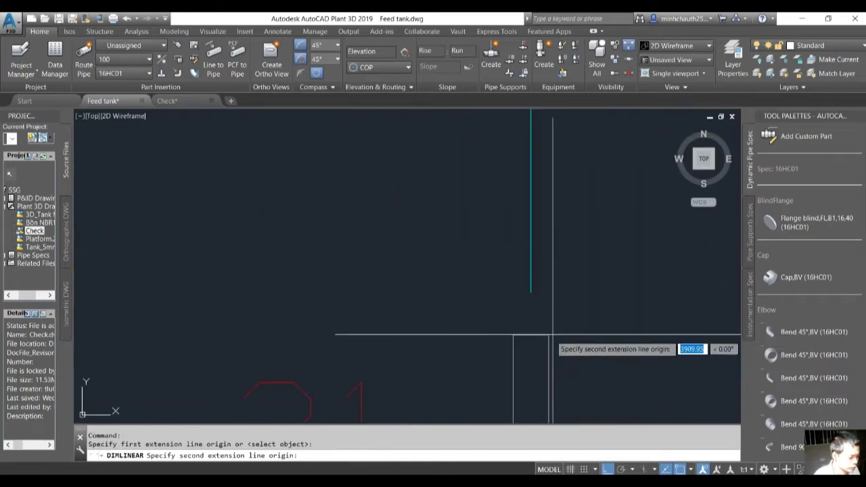
{"action": "left_click", "coordinate": [530, 333]}
{"action": "scroll", "coordinate": [529, 335], "scroll_direction": "down", "scroll_amount": 3}
{"action": "scroll", "coordinate": [524, 305], "scroll_direction": "down", "scroll_amount": 2}
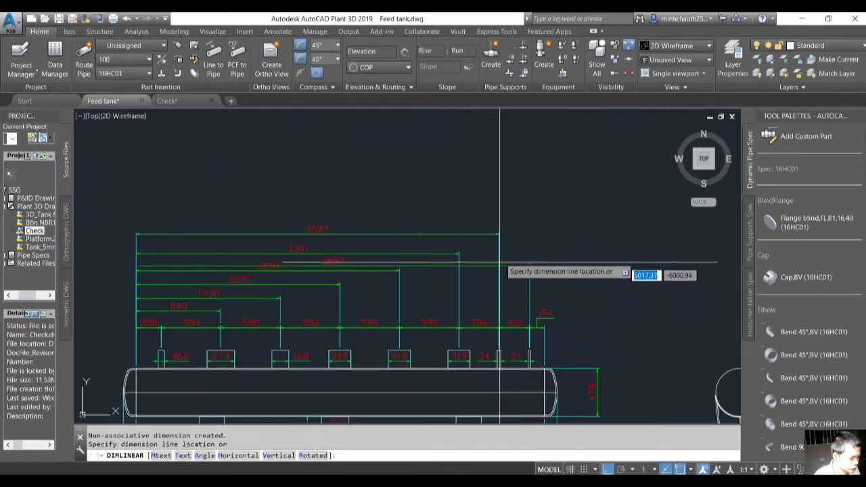
{"action": "scroll", "coordinate": [517, 223], "scroll_direction": "down", "scroll_amount": 1}
{"action": "left_click", "coordinate": [518, 215]}
{"action": "key", "text": "Escape"}
{"action": "key", "text": "Escape"}
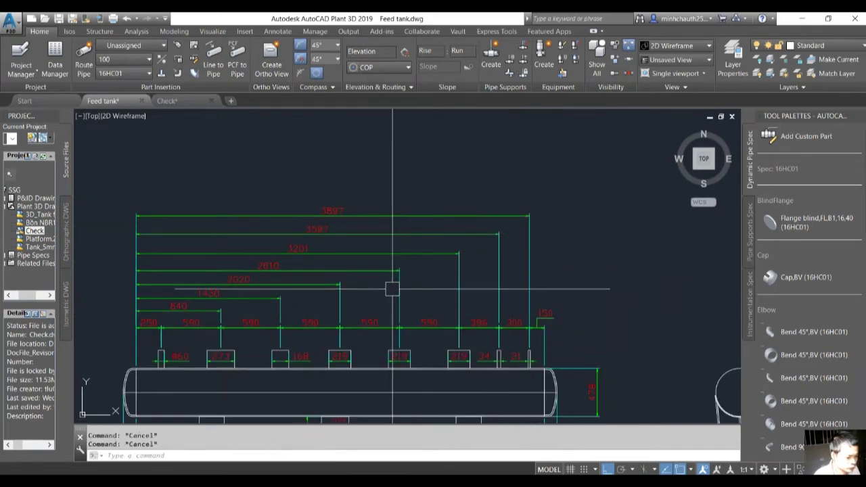
{"action": "left_click", "coordinate": [166, 100]}
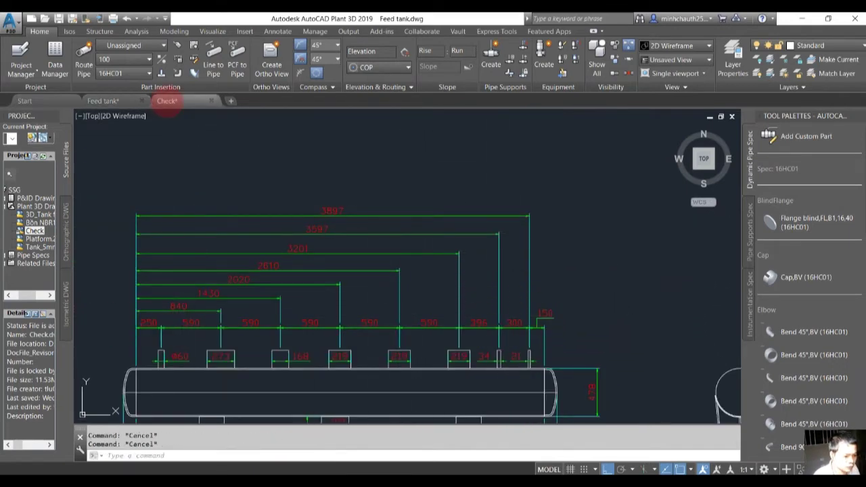
{"action": "scroll", "coordinate": [579, 326], "scroll_direction": "up", "scroll_amount": 2}
- Add another nozzle to the vessel at height 3897
{"action": "left_click", "coordinate": [560, 286]}
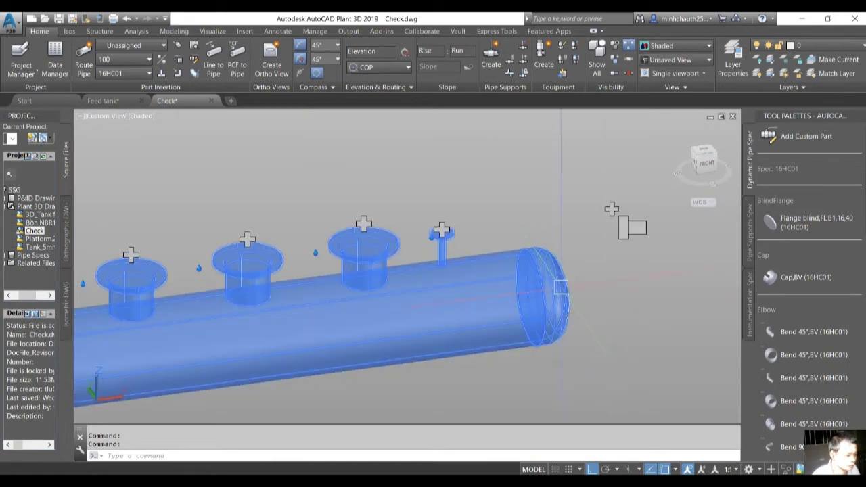
{"action": "left_click", "coordinate": [611, 208]}
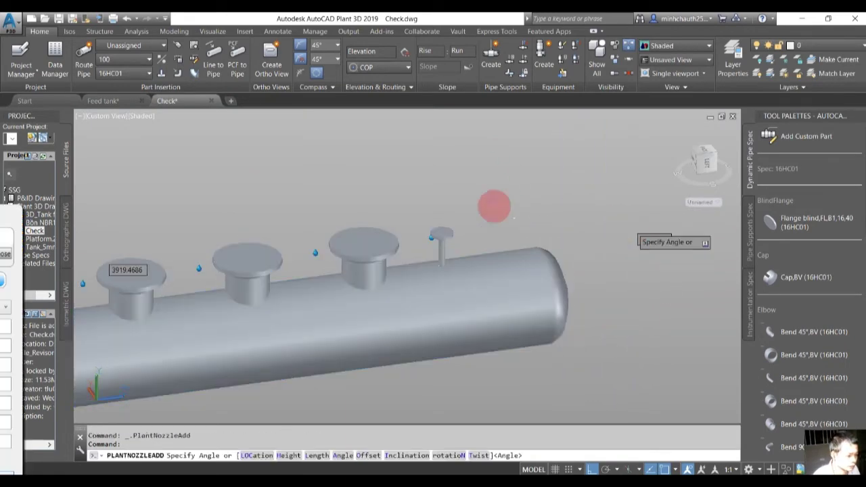
{"action": "mouse_move", "coordinate": [518, 156]}
{"action": "left_mouse_down"}
{"action": "mouse_move", "coordinate": [687, 144]}
{"action": "mouse_move", "coordinate": [682, 139]}
{"action": "left_mouse_up"}
{"action": "type", "text": "3897"}
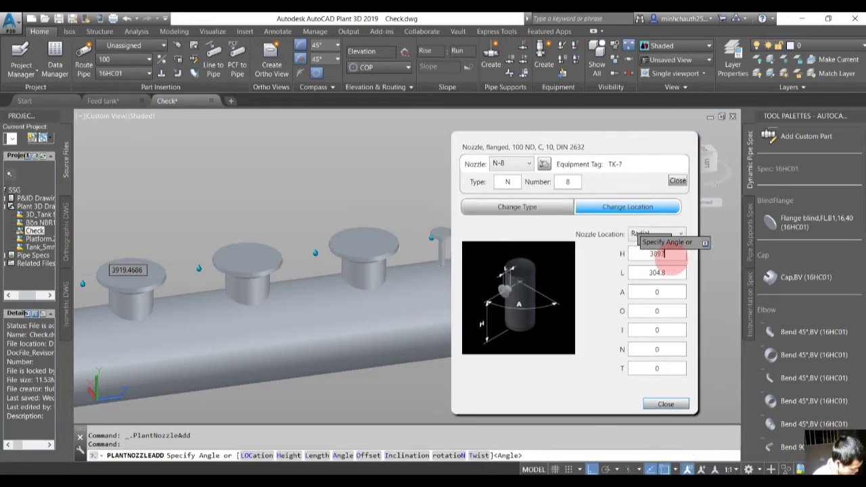
{"action": "key", "text": "Tab"}
{"action": "type", "text": "180"}
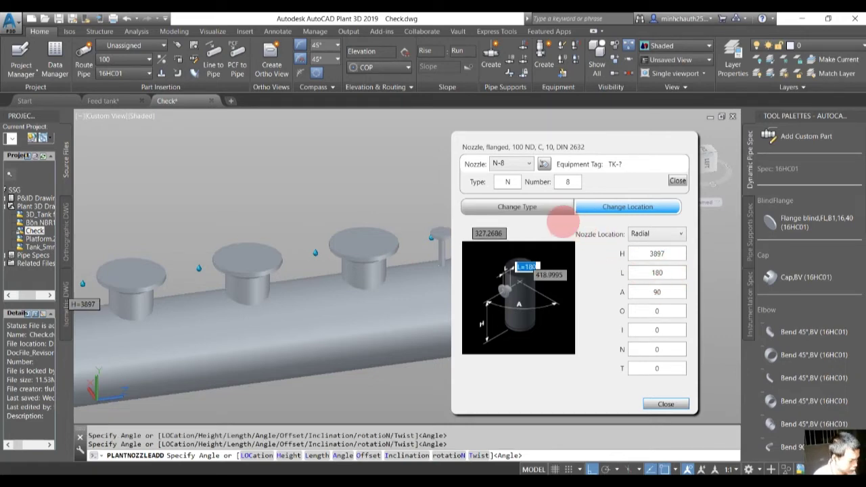
- Make nozzle N-8 a 15 ND B1 DIN 2633 nozzle with class 16, and end placement
{"action": "left_click", "coordinate": [552, 208]}
{"action": "left_click", "coordinate": [642, 294]}
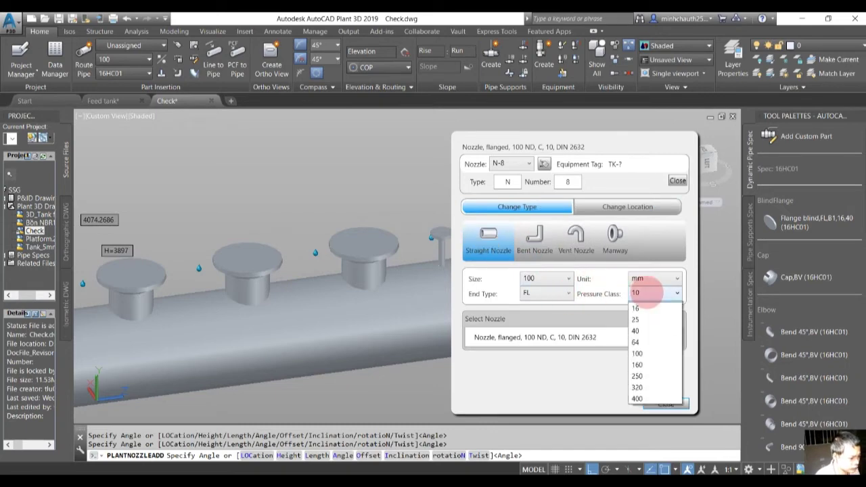
{"action": "left_click", "coordinate": [636, 352]}
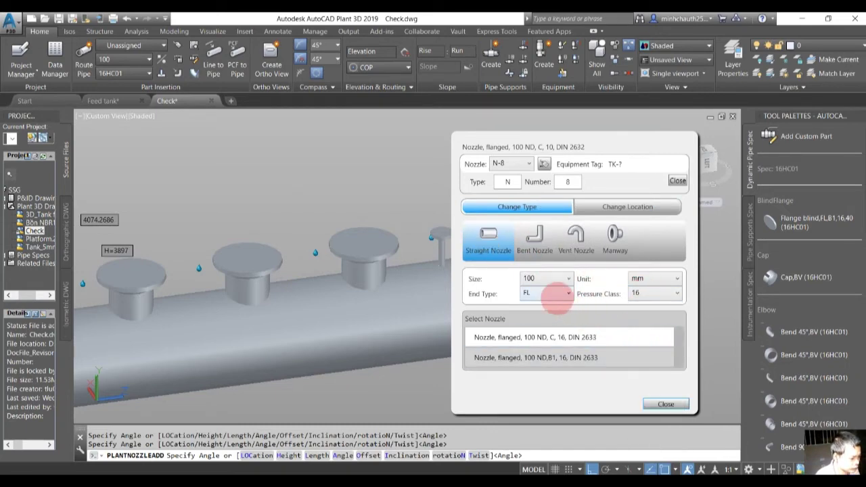
{"action": "left_click", "coordinate": [551, 278]}
{"action": "scroll", "coordinate": [548, 311], "scroll_direction": "up", "scroll_amount": 3}
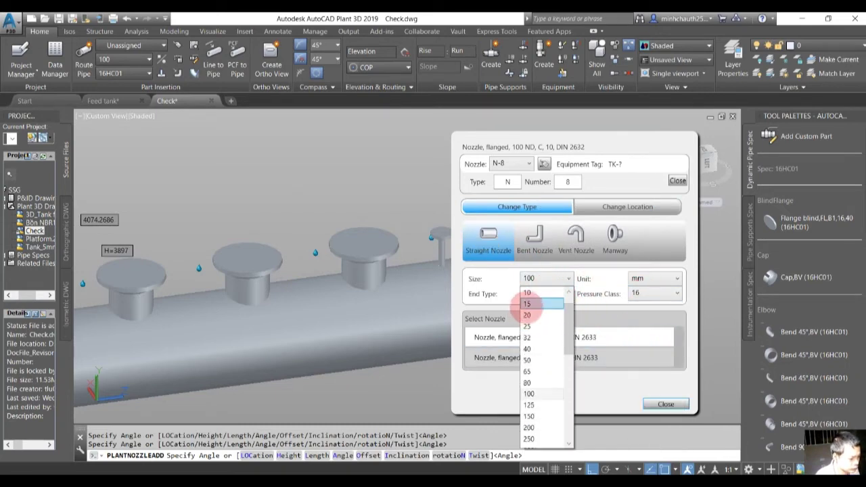
{"action": "left_click", "coordinate": [528, 303]}
{"action": "left_click", "coordinate": [550, 358]}
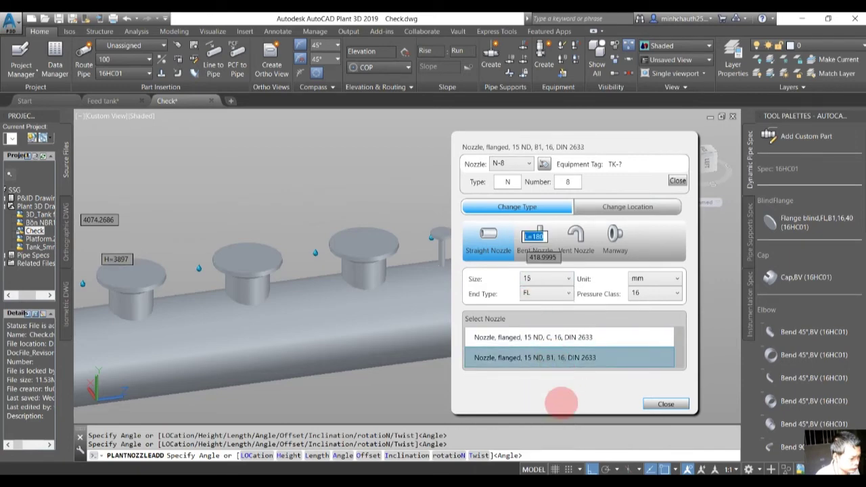
{"action": "left_click", "coordinate": [666, 404]}
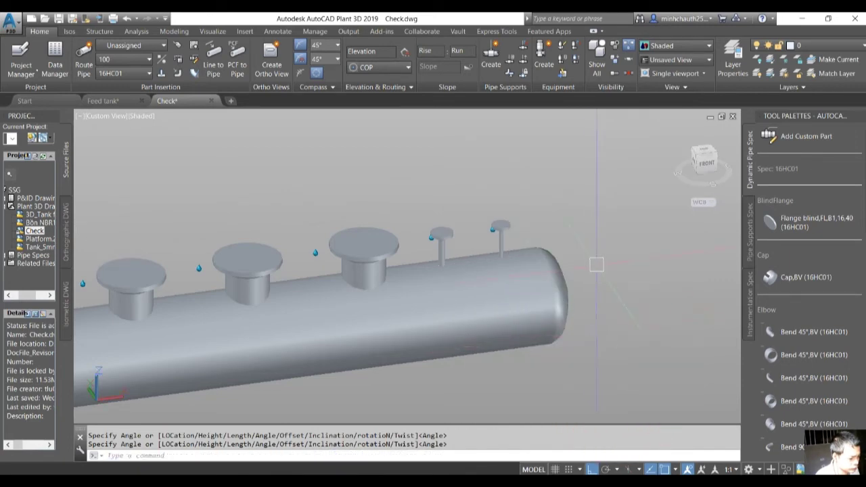
{"action": "key", "text": "Escape"}
{"action": "scroll", "coordinate": [611, 239], "scroll_direction": "down", "scroll_amount": 3}
{"action": "scroll", "coordinate": [300, 241], "scroll_direction": "up", "scroll_amount": 1}
{"action": "scroll", "coordinate": [292, 241], "scroll_direction": "up", "scroll_amount": 2}
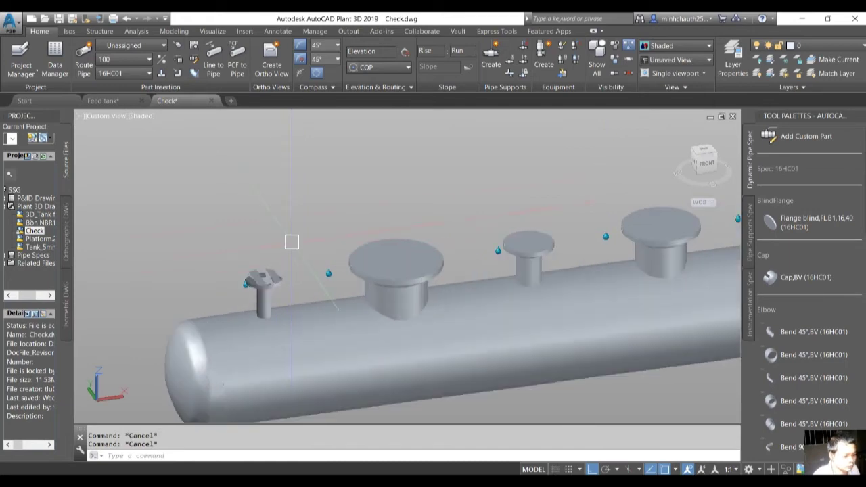
- In Feed tank, dimension 1974 below the vessel from its left end to the bottom nozzle centre
{"action": "left_click", "coordinate": [110, 100]}
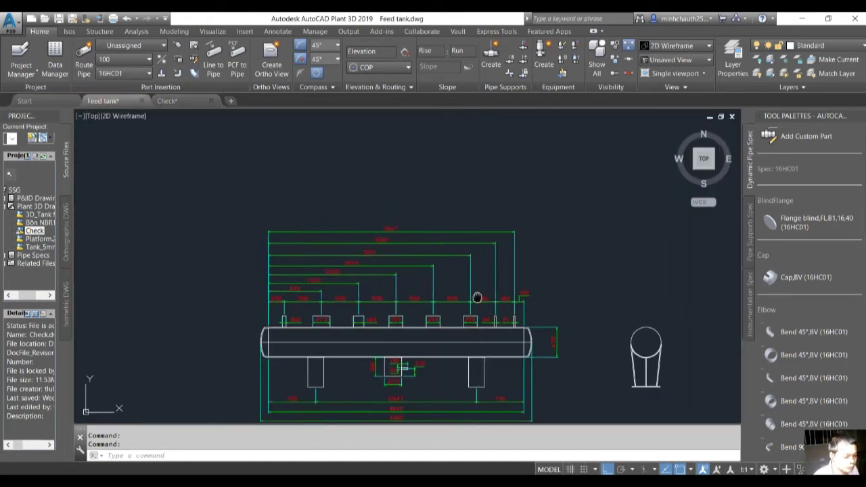
{"action": "scroll", "coordinate": [460, 321], "scroll_direction": "up", "scroll_amount": 2}
{"action": "scroll", "coordinate": [465, 318], "scroll_direction": "up", "scroll_amount": 1}
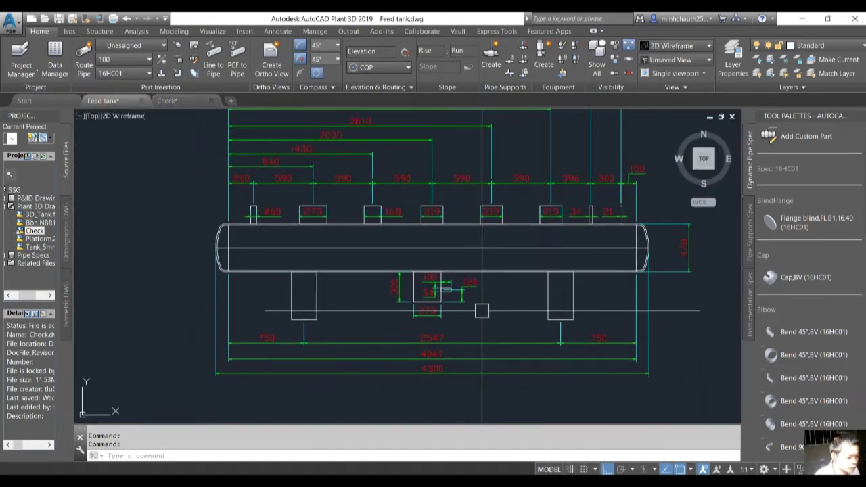
{"action": "scroll", "coordinate": [469, 316], "scroll_direction": "up", "scroll_amount": 1}
{"action": "type", "text": "dli"}
{"action": "key", "text": "Return"}
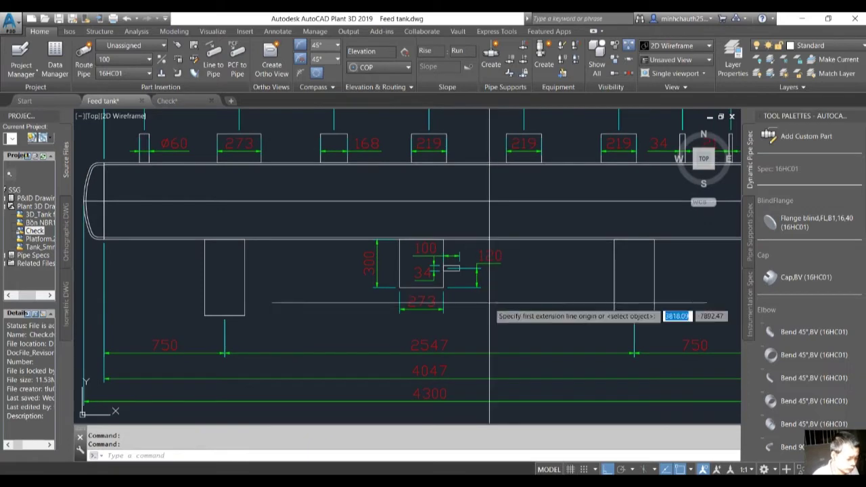
{"action": "middle_click_drag", "start_coordinate": [271, 297], "coordinate": [330, 289]}
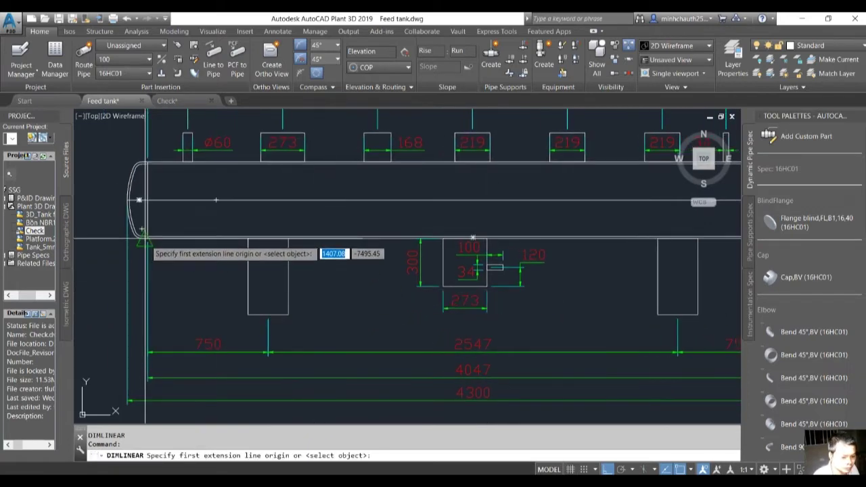
{"action": "scroll", "coordinate": [147, 238], "scroll_direction": "up", "scroll_amount": 4}
{"action": "left_click", "coordinate": [146, 238]}
{"action": "scroll", "coordinate": [146, 239], "scroll_direction": "down", "scroll_amount": 5}
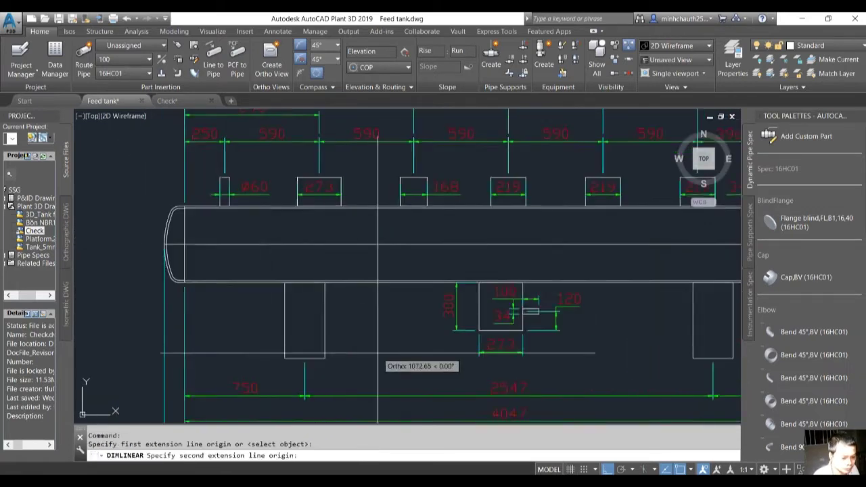
{"action": "scroll", "coordinate": [390, 260], "scroll_direction": "up", "scroll_amount": 3}
{"action": "scroll", "coordinate": [390, 261], "scroll_direction": "up", "scroll_amount": 2}
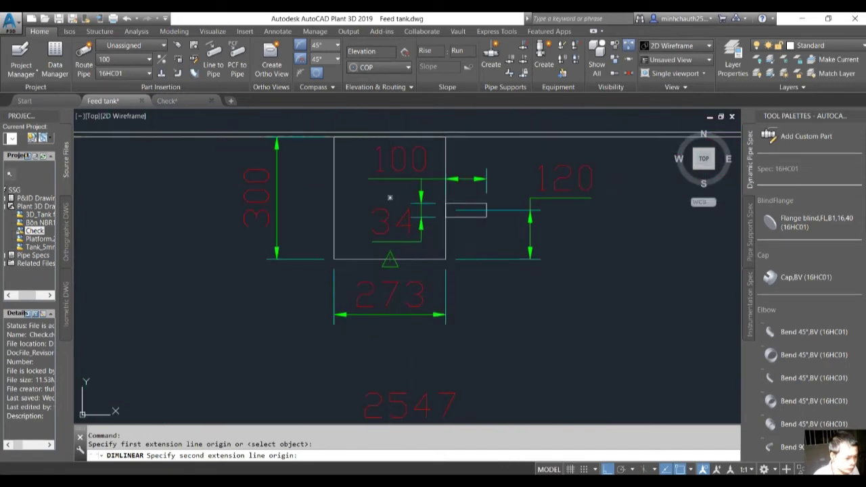
{"action": "left_click", "coordinate": [390, 260]}
{"action": "scroll", "coordinate": [338, 311], "scroll_direction": "down", "scroll_amount": 4}
{"action": "left_click", "coordinate": [337, 312]}
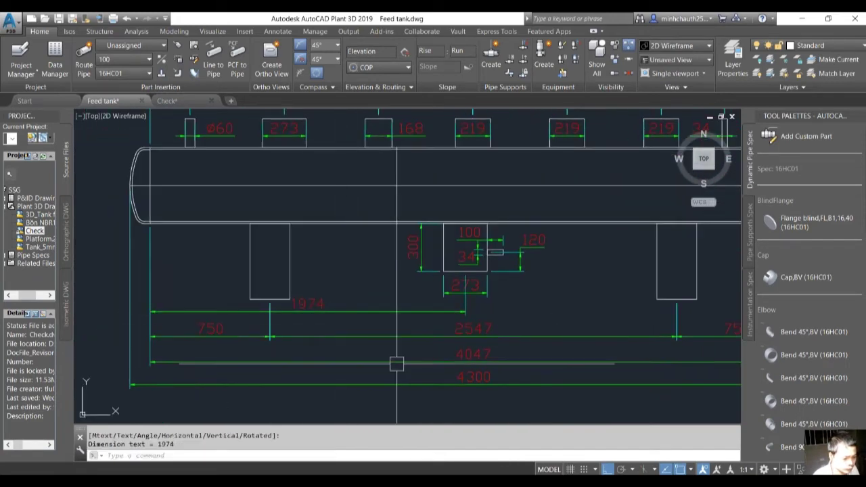
{"action": "scroll", "coordinate": [396, 361], "scroll_direction": "up", "scroll_amount": 1}
{"action": "scroll", "coordinate": [412, 369], "scroll_direction": "down", "scroll_amount": 1}
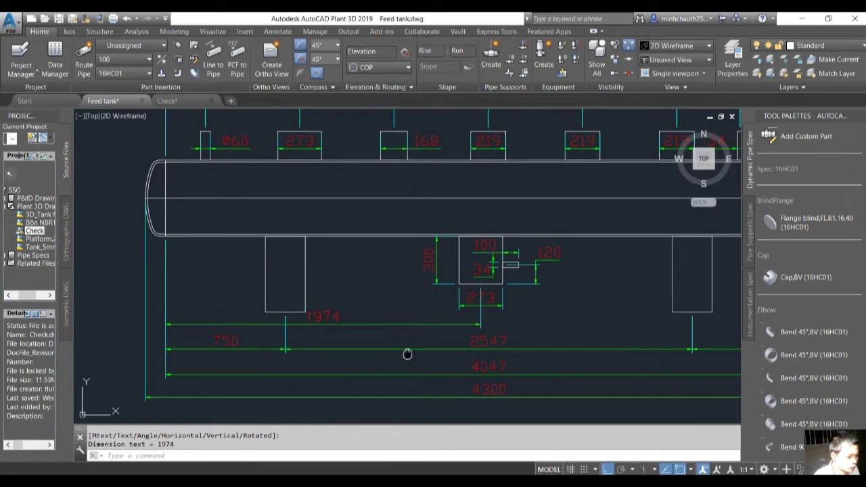
{"action": "middle_click_drag", "start_coordinate": [408, 354], "coordinate": [406, 373]}
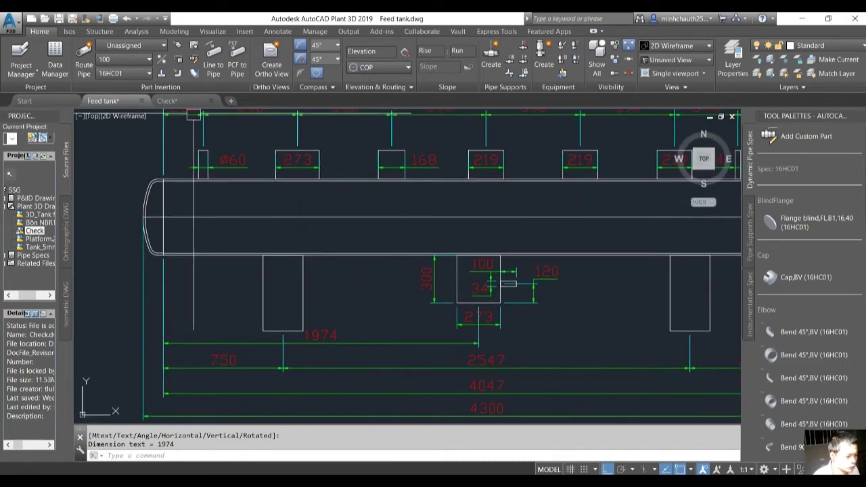
{"action": "left_click", "coordinate": [174, 100]}
- Add a downward-pointing nozzle to the vessel at H 1974 with angle -90
{"action": "scroll", "coordinate": [312, 210], "scroll_direction": "down", "scroll_amount": 5}
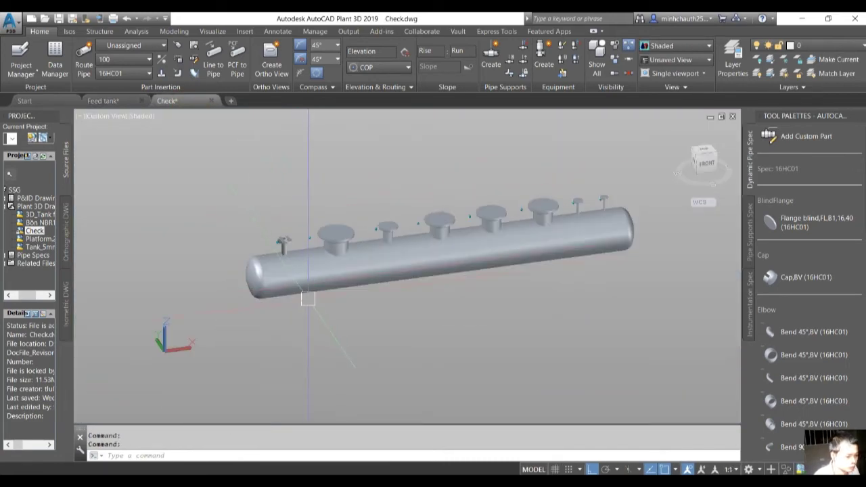
{"action": "left_click", "coordinate": [310, 285]}
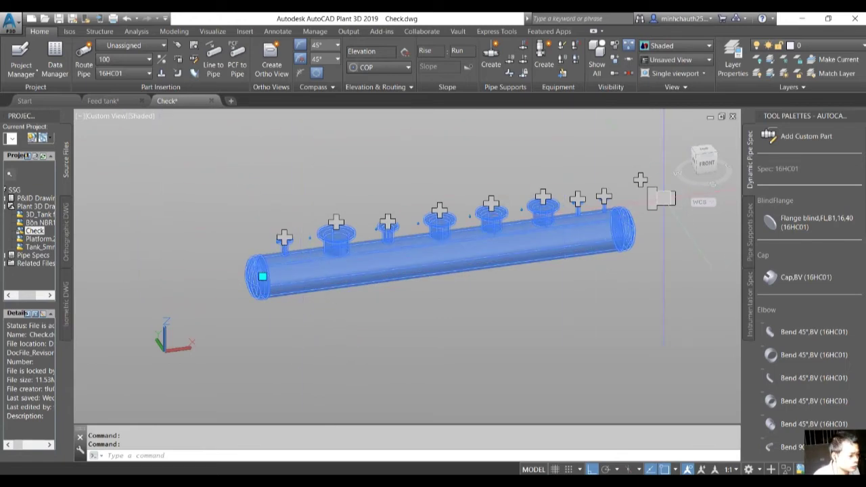
{"action": "left_click", "coordinate": [284, 238]}
{"action": "type", "text": "1974"}
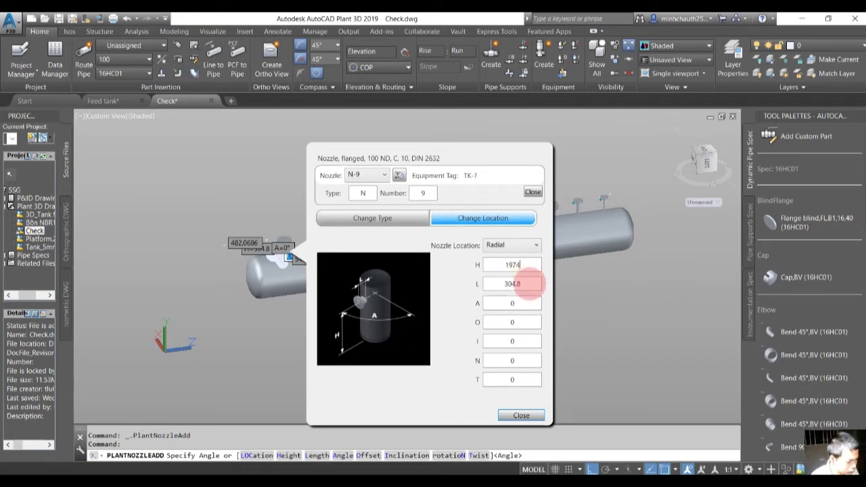
{"action": "key", "text": "Tab"}
{"action": "type", "text": "-90"}
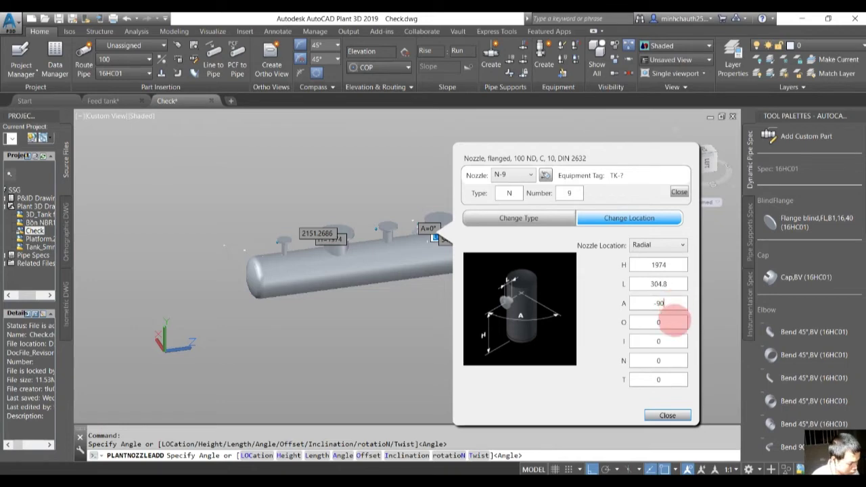
{"action": "key", "text": "Tab"}
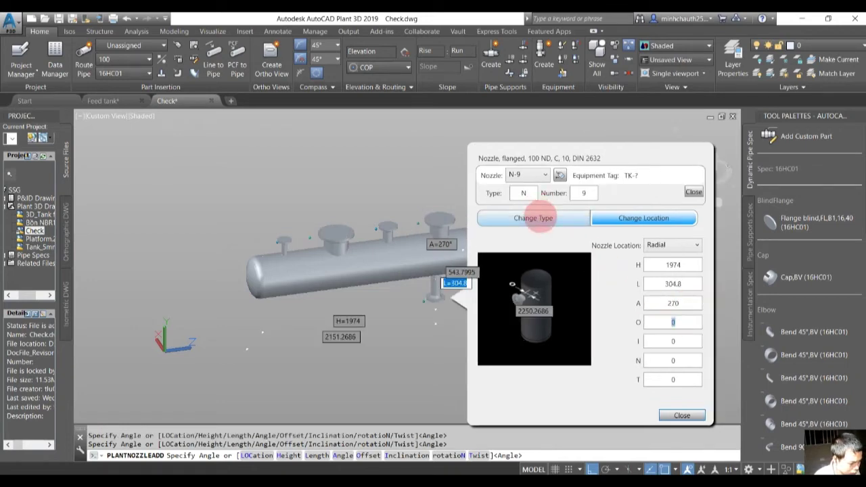
- Make nozzle N-9 a 250 ND B1 DIN 2633 nozzle with pressure class 16
{"action": "left_click", "coordinate": [533, 218]}
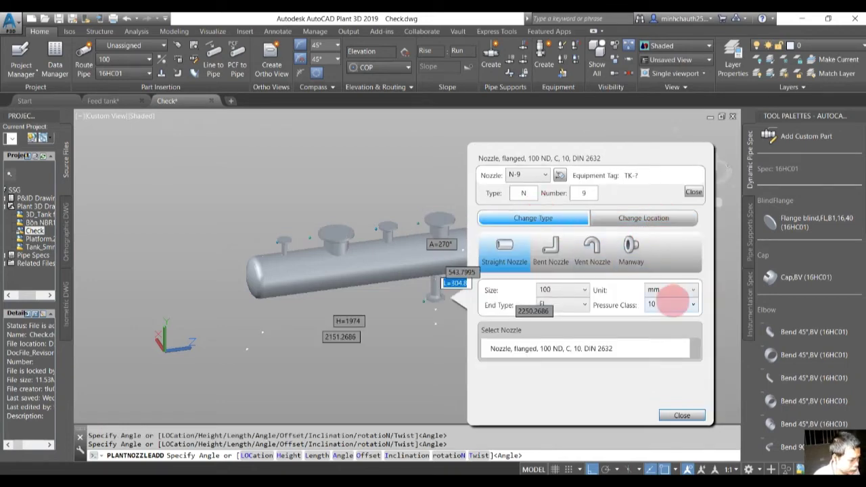
{"action": "left_click", "coordinate": [672, 305]}
{"action": "left_click", "coordinate": [652, 364]}
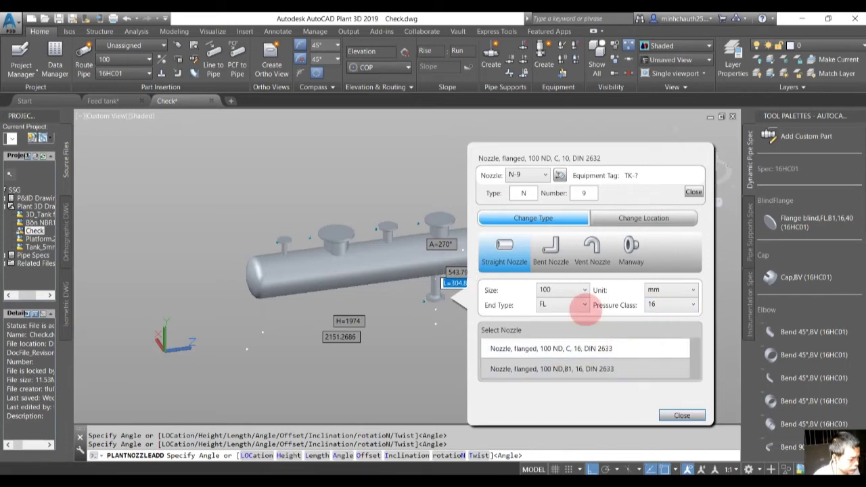
{"action": "left_click", "coordinate": [562, 289]}
{"action": "left_click", "coordinate": [548, 348]}
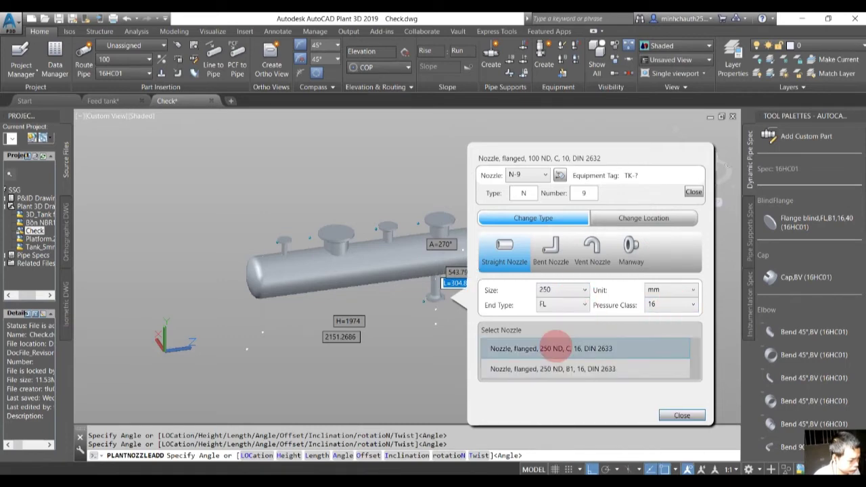
{"action": "left_click", "coordinate": [551, 369]}
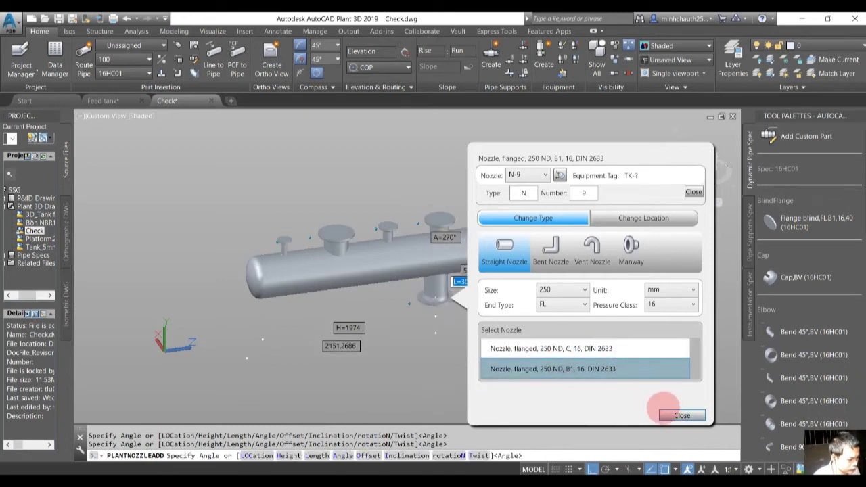
{"action": "left_click", "coordinate": [676, 414]}
- Place nozzle N-9 under the Check tank, center it in view, then return to the Feed tank drawing
{"action": "left_click", "coordinate": [504, 274]}
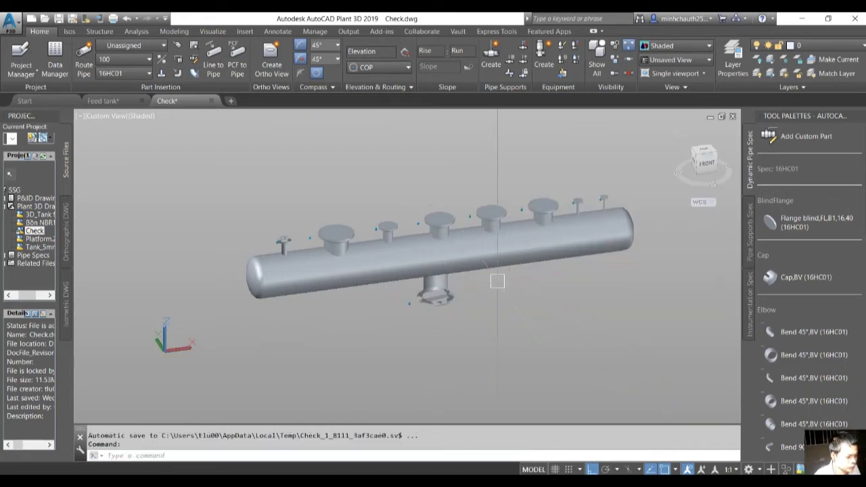
{"action": "scroll", "coordinate": [433, 291], "scroll_direction": "up", "scroll_amount": 5}
{"action": "left_click", "coordinate": [414, 353]}
{"action": "key", "text": "Escape"}
{"action": "key", "text": "Escape"}
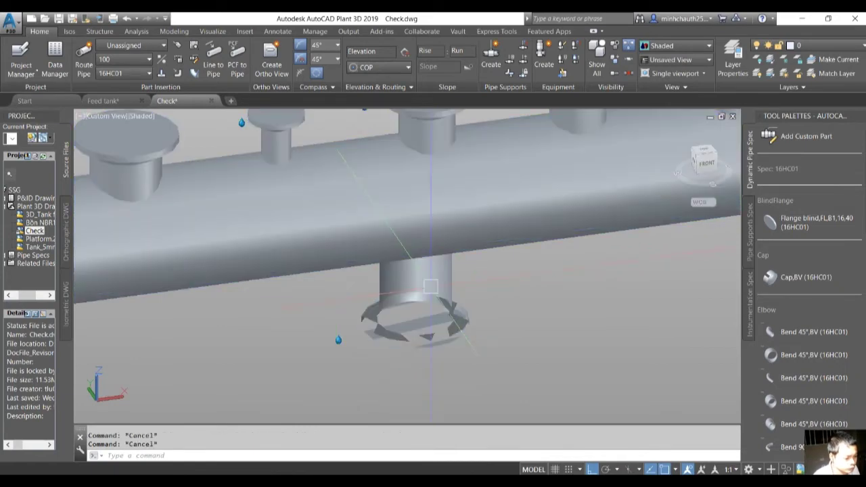
{"action": "mouse_move", "coordinate": [414, 353]}
{"action": "middle_mouse_down"}
{"action": "mouse_move", "coordinate": [434, 306]}
{"action": "mouse_move", "coordinate": [433, 314]}
{"action": "middle_mouse_up"}
{"action": "left_click", "coordinate": [118, 102]}
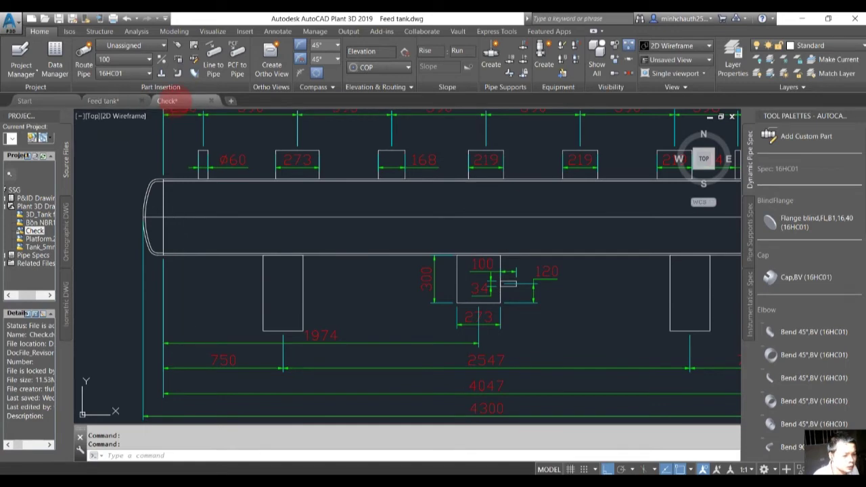
- Back in Check.dwg, review the bottom nozzle N-9's position values in its edit settings
{"action": "left_click", "coordinate": [175, 100]}
{"action": "key", "text": "ctrl+a"}
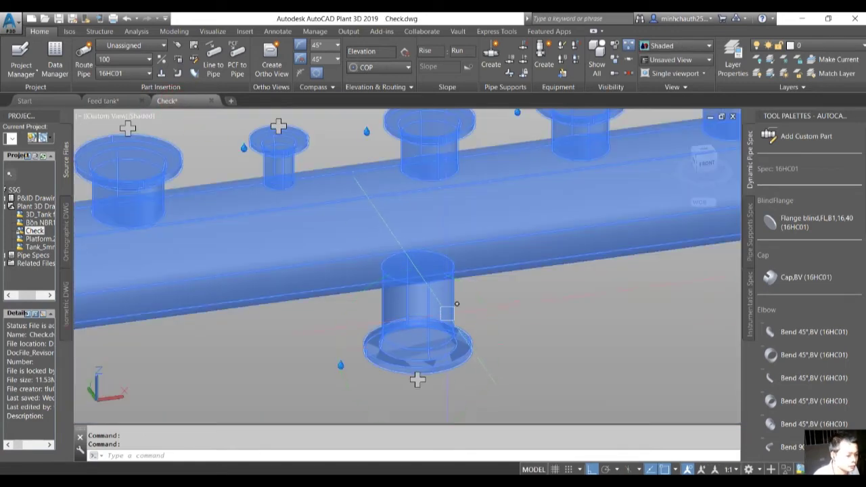
{"action": "key", "text": "Escape"}
{"action": "left_click", "coordinate": [384, 362]}
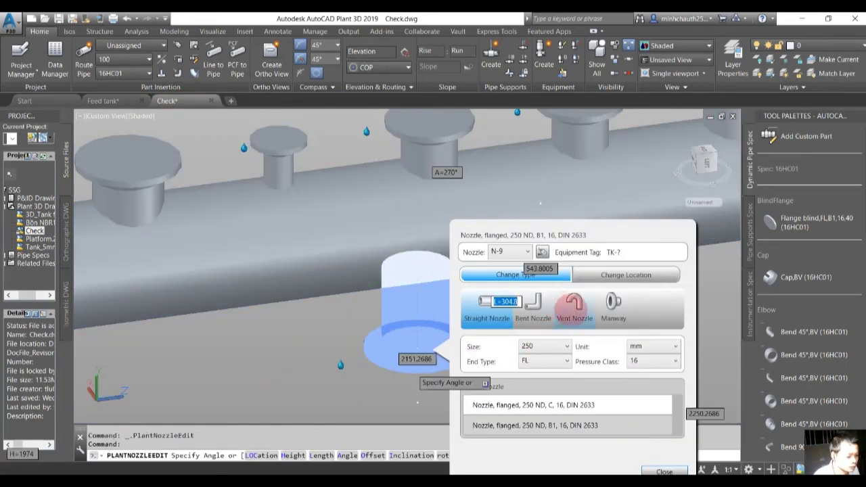
{"action": "left_click", "coordinate": [626, 276]}
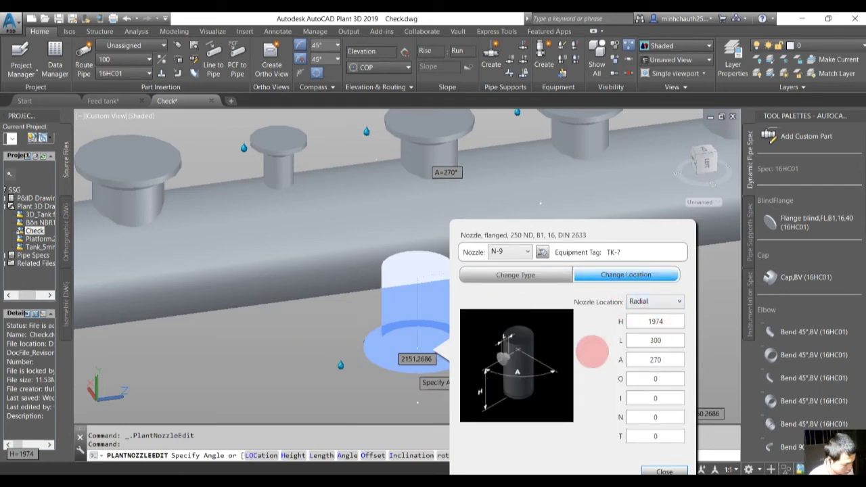
{"action": "left_click", "coordinate": [592, 350]}
{"action": "key", "text": "Escape"}
- Orbit to view the tank's underside and select the whole feed-tank vessel to show its grips
{"action": "scroll", "coordinate": [439, 318], "scroll_direction": "down", "scroll_amount": 4}
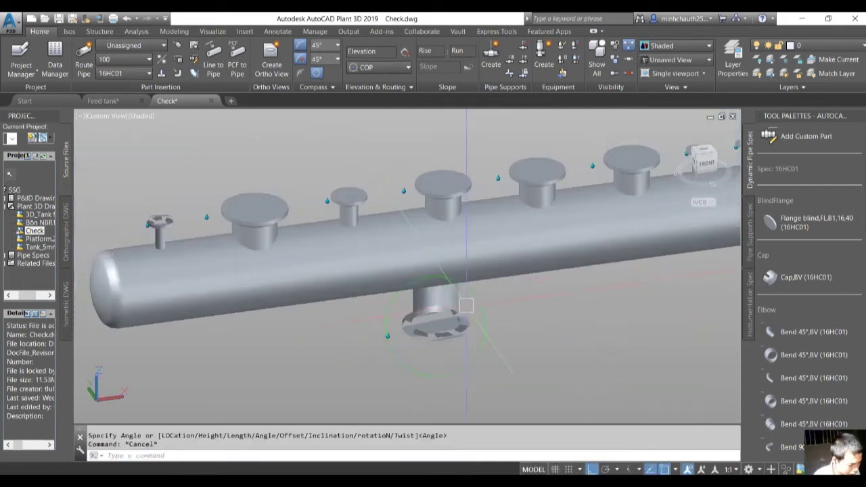
{"action": "middle_click_drag", "start_coordinate": [433, 311], "coordinate": [466, 321], "text": "shift"}
{"action": "scroll", "coordinate": [470, 311], "scroll_direction": "down", "scroll_amount": 1}
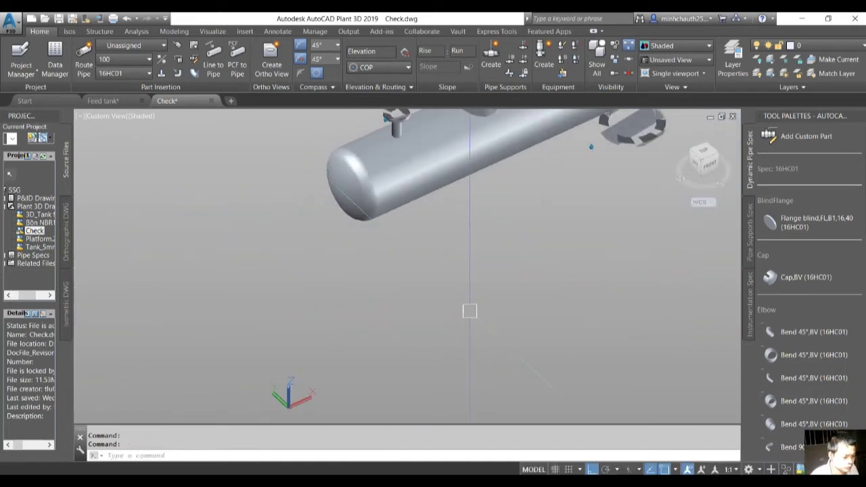
{"action": "scroll", "coordinate": [385, 311], "scroll_direction": "down", "scroll_amount": 2}
{"action": "scroll", "coordinate": [386, 310], "scroll_direction": "down", "scroll_amount": 2}
{"action": "scroll", "coordinate": [446, 239], "scroll_direction": "up", "scroll_amount": 3}
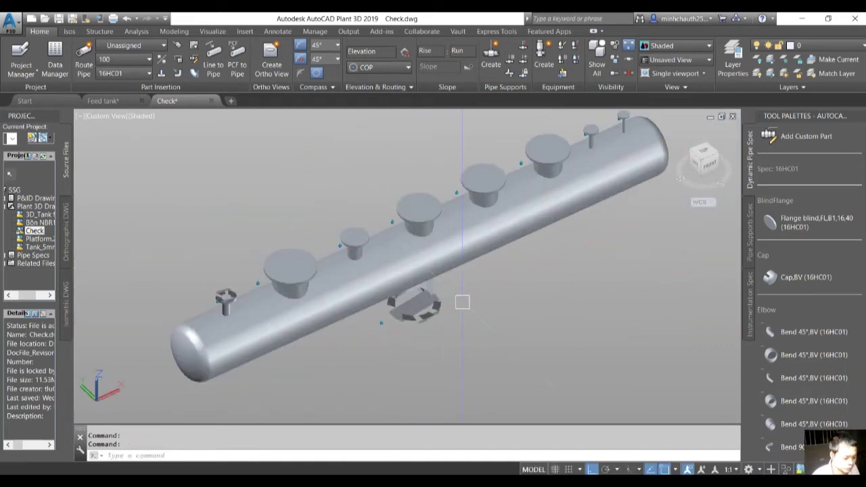
{"action": "middle_click_drag", "start_coordinate": [447, 238], "coordinate": [443, 305], "text": "shift"}
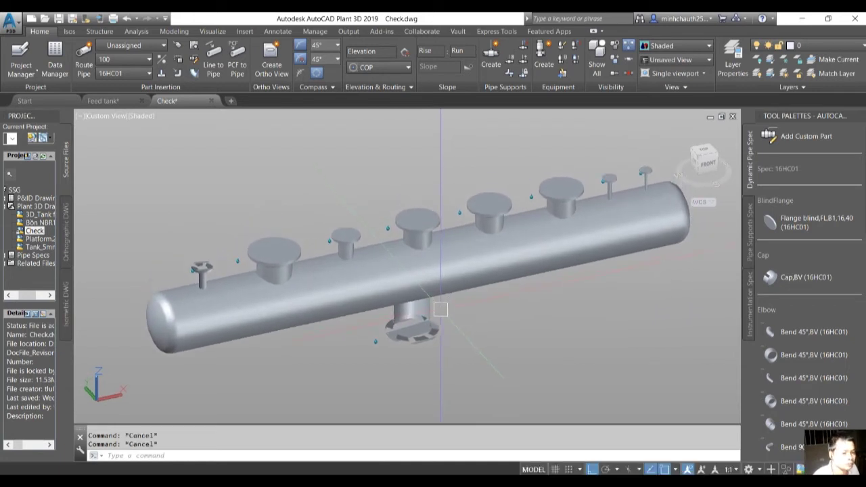
{"action": "scroll", "coordinate": [603, 265], "scroll_direction": "down", "scroll_amount": 2}
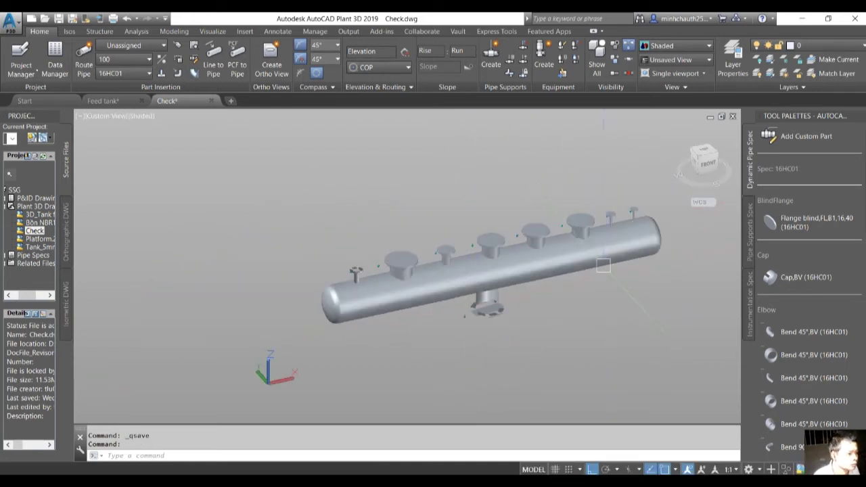
{"action": "left_click", "coordinate": [562, 263]}
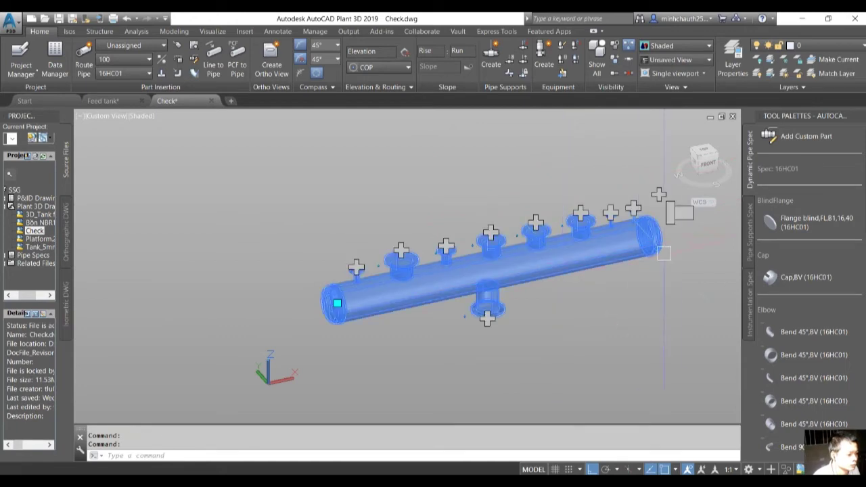
- Start a new nozzle with its location set to Nozzle aligned to N-9
{"action": "left_click", "coordinate": [337, 303]}
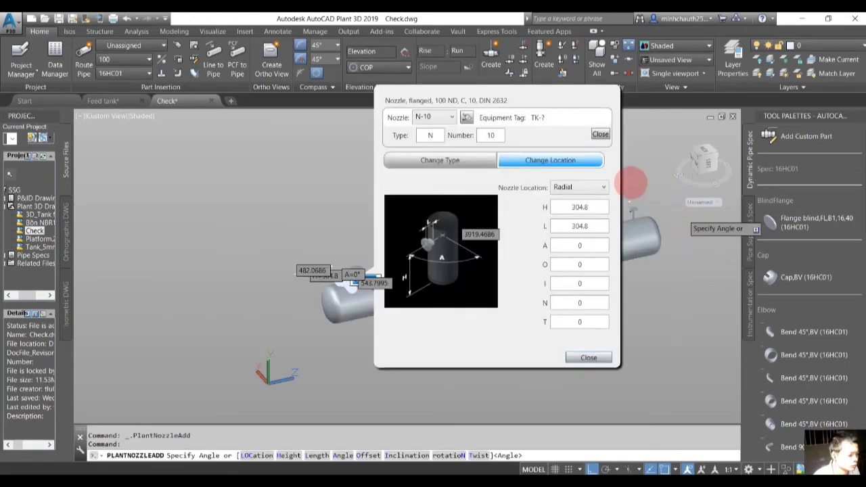
{"action": "left_click", "coordinate": [568, 187]}
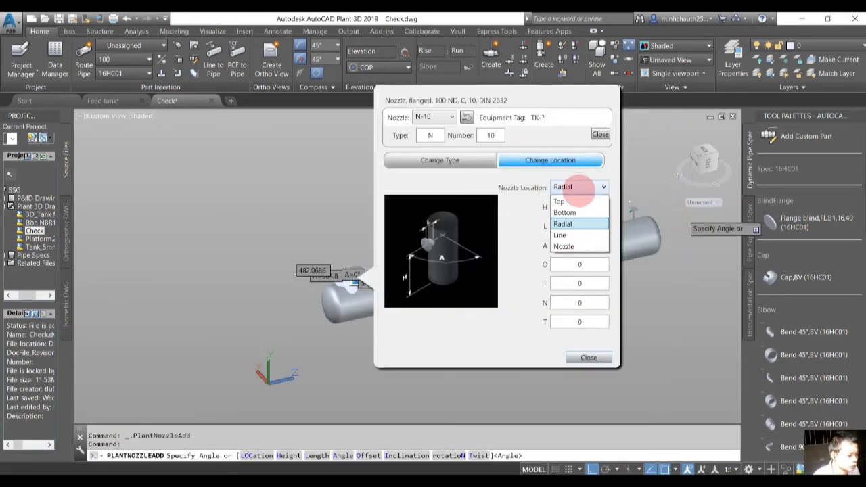
{"action": "left_click", "coordinate": [567, 247]}
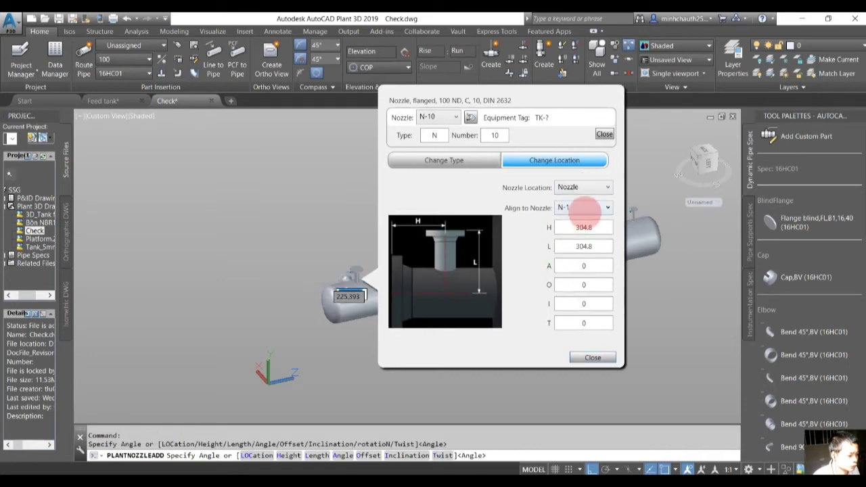
{"action": "left_click", "coordinate": [583, 207]}
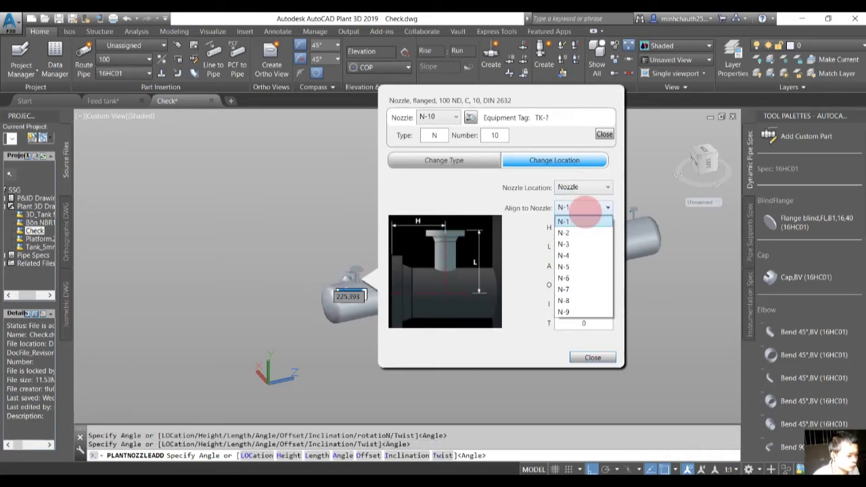
{"action": "left_click", "coordinate": [572, 312]}
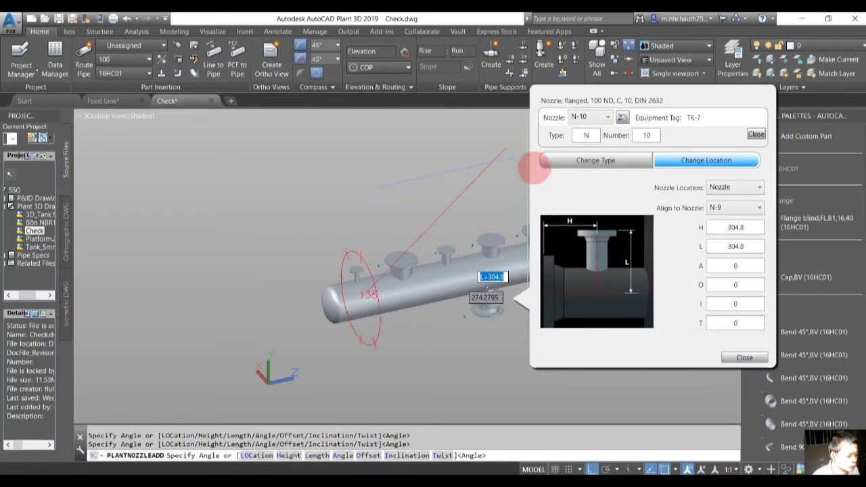
{"action": "scroll", "coordinate": [467, 291], "scroll_direction": "up", "scroll_amount": 4}
{"action": "scroll", "coordinate": [431, 319], "scroll_direction": "up", "scroll_amount": 1}
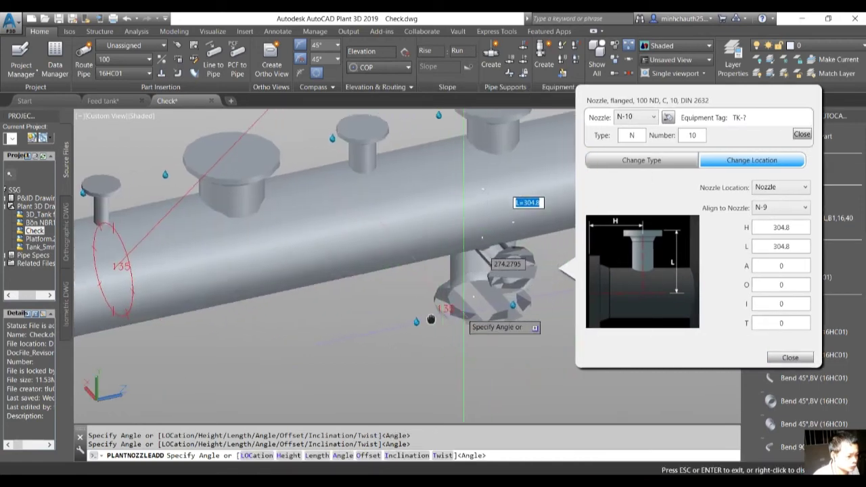
{"action": "scroll", "coordinate": [332, 315], "scroll_direction": "up", "scroll_amount": 3}
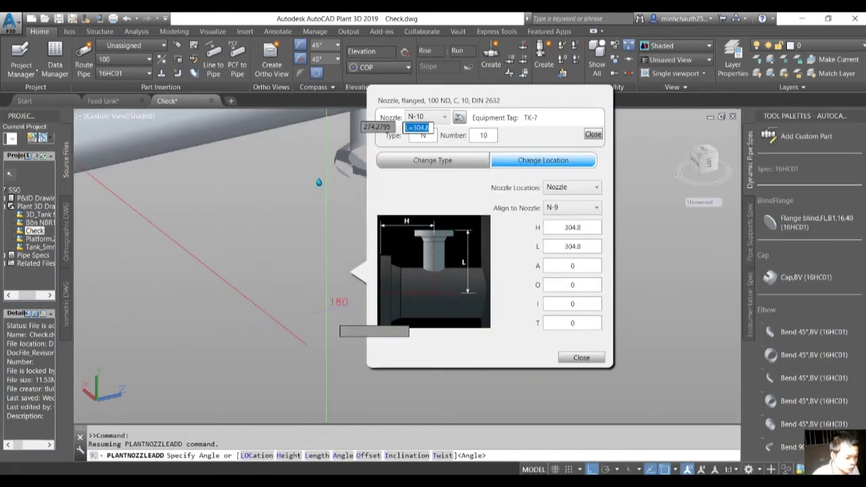
{"action": "scroll", "coordinate": [326, 318], "scroll_direction": "down", "scroll_amount": 3}
{"action": "scroll", "coordinate": [318, 297], "scroll_direction": "up", "scroll_amount": 2}
{"action": "scroll", "coordinate": [338, 284], "scroll_direction": "up", "scroll_amount": 2}
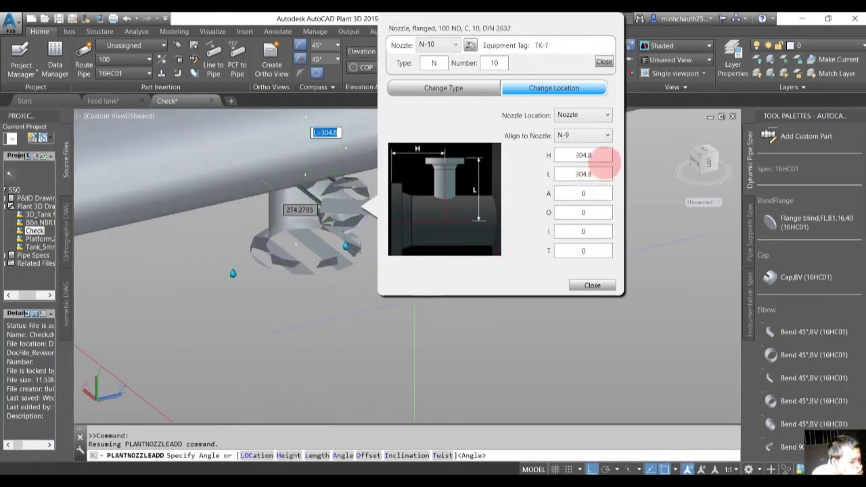
- Make the nozzle a 25 ND B1 flanged type, pressure class 16 (DIN 2633), and close
{"action": "left_click", "coordinate": [468, 88]}
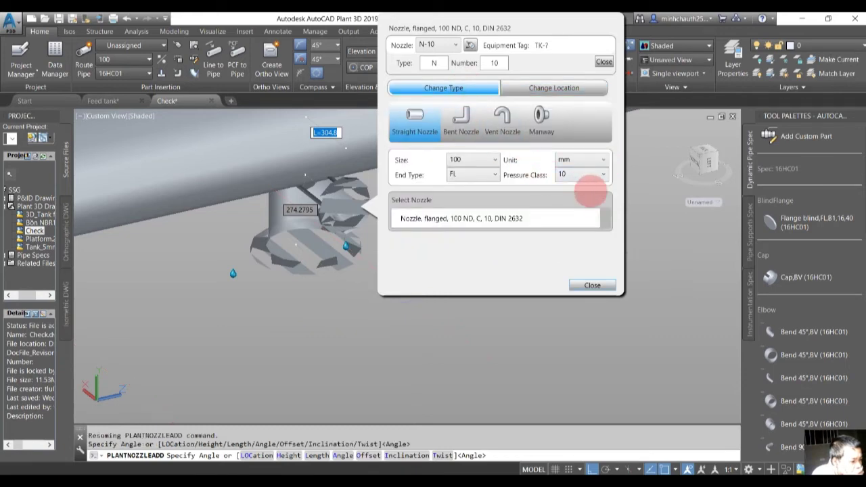
{"action": "left_click", "coordinate": [579, 174]}
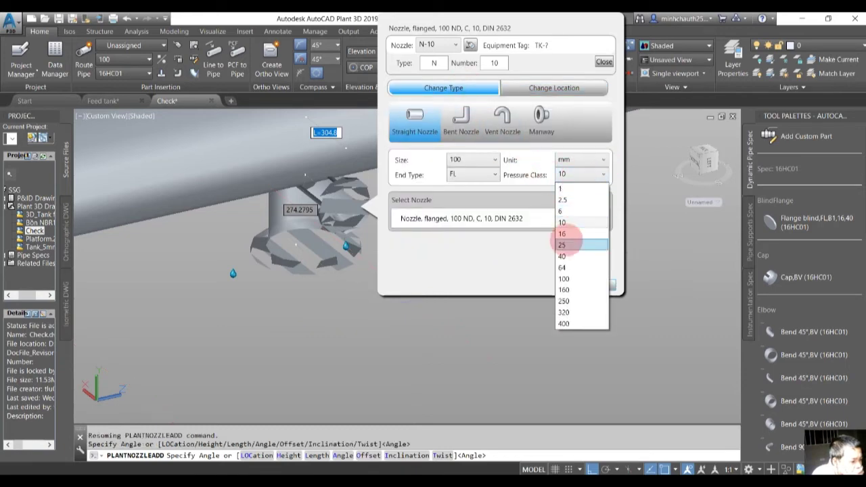
{"action": "left_click", "coordinate": [563, 233]}
{"action": "left_click", "coordinate": [471, 160]}
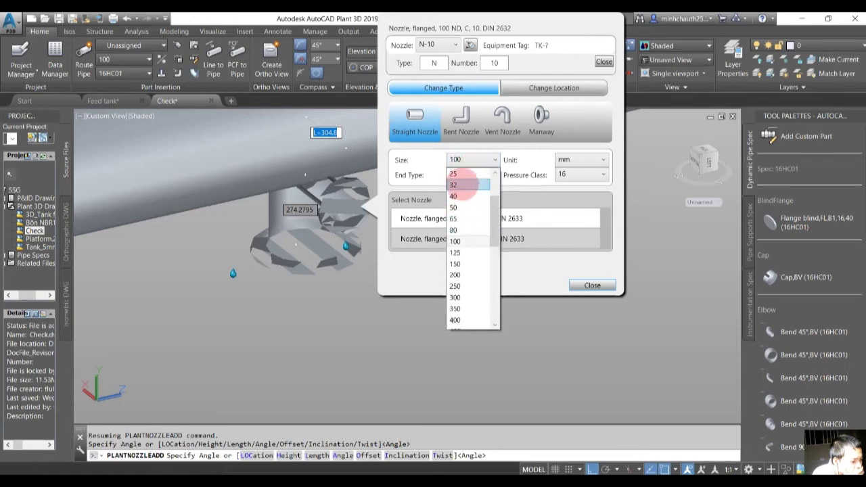
{"action": "left_click", "coordinate": [467, 173]}
{"action": "left_click", "coordinate": [481, 238]}
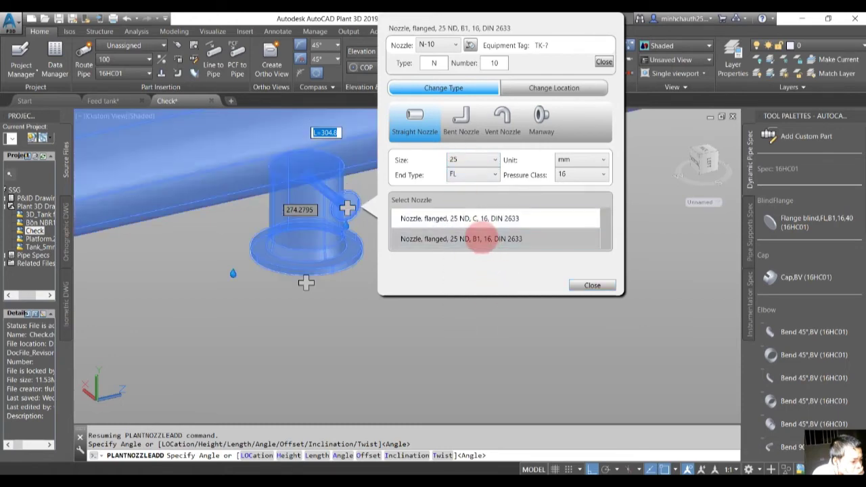
{"action": "left_click", "coordinate": [592, 285]}
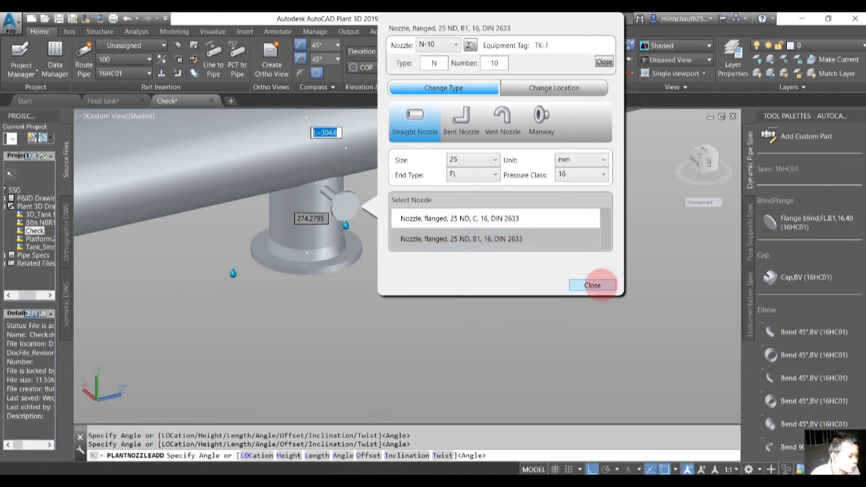
{"action": "middle_click_drag", "start_coordinate": [445, 241], "coordinate": [499, 283]}
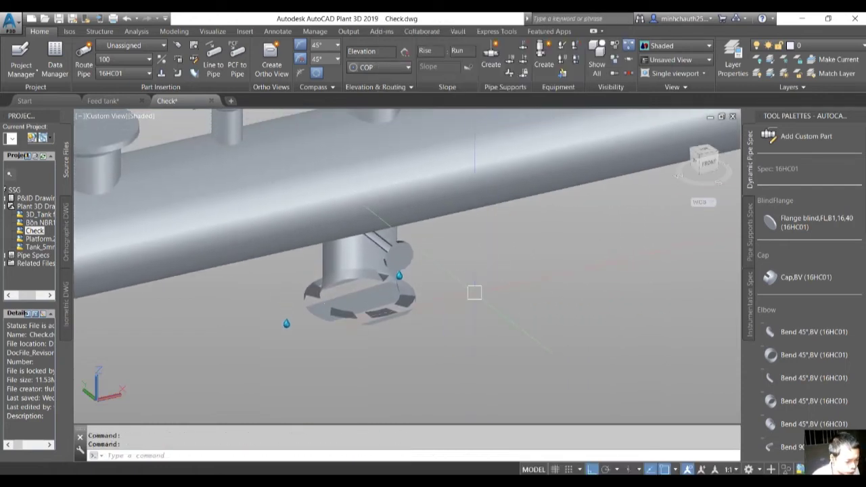
{"action": "scroll", "coordinate": [475, 293], "scroll_direction": "down", "scroll_amount": 2}
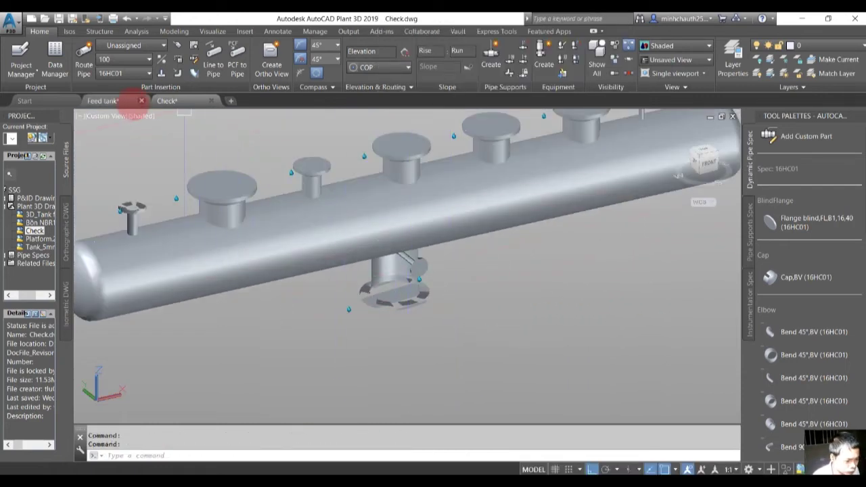
{"action": "left_click", "coordinate": [108, 101]}
{"action": "scroll", "coordinate": [501, 304], "scroll_direction": "up", "scroll_amount": 3}
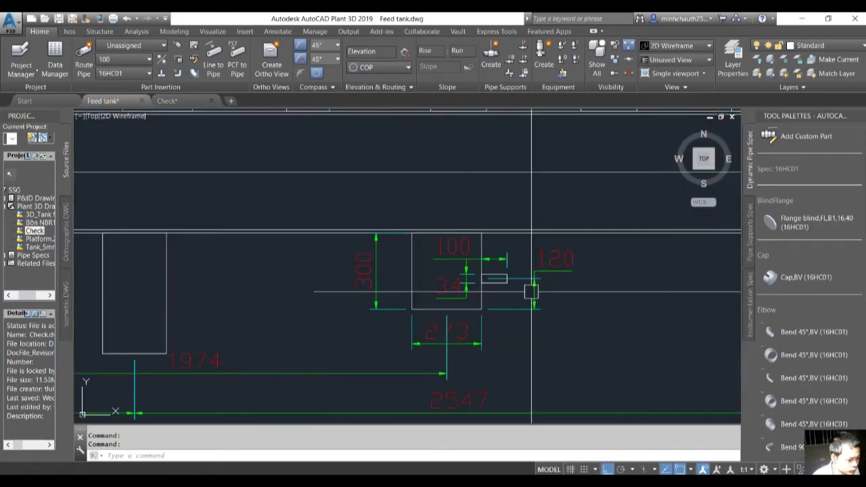
{"action": "scroll", "coordinate": [517, 294], "scroll_direction": "up", "scroll_amount": 2}
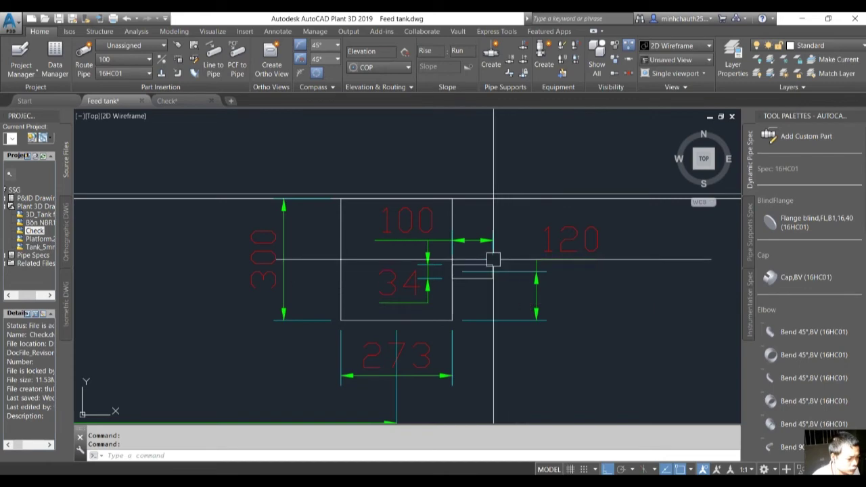
{"action": "left_click", "coordinate": [182, 101]}
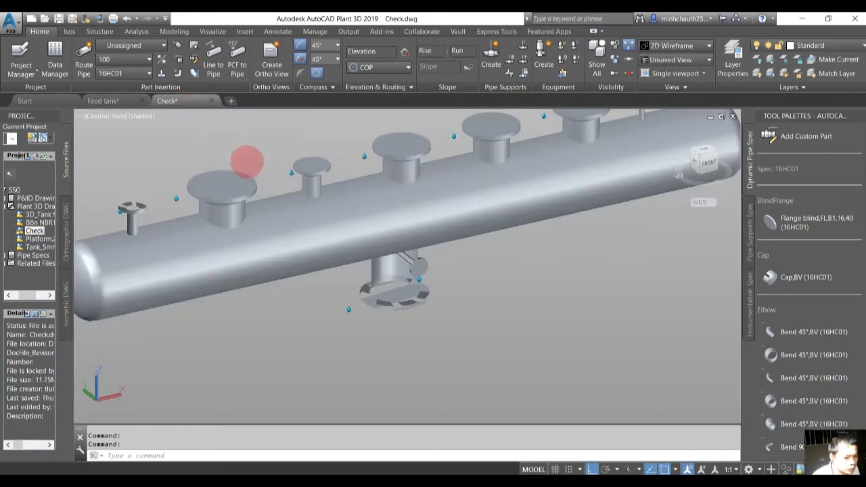
- Open nozzle N-10's location settings and highlight its H offset (304.8) for replacement with 120
{"action": "scroll", "coordinate": [398, 274], "scroll_direction": "up", "scroll_amount": 5}
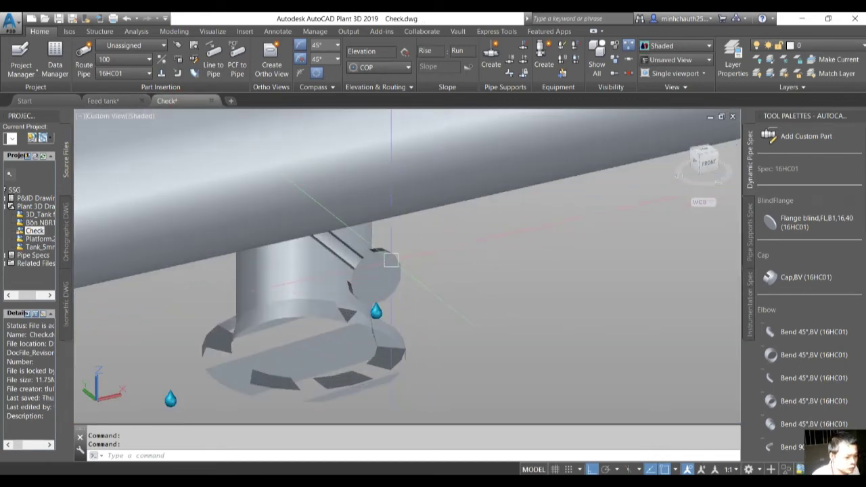
{"action": "left_click", "coordinate": [384, 252]}
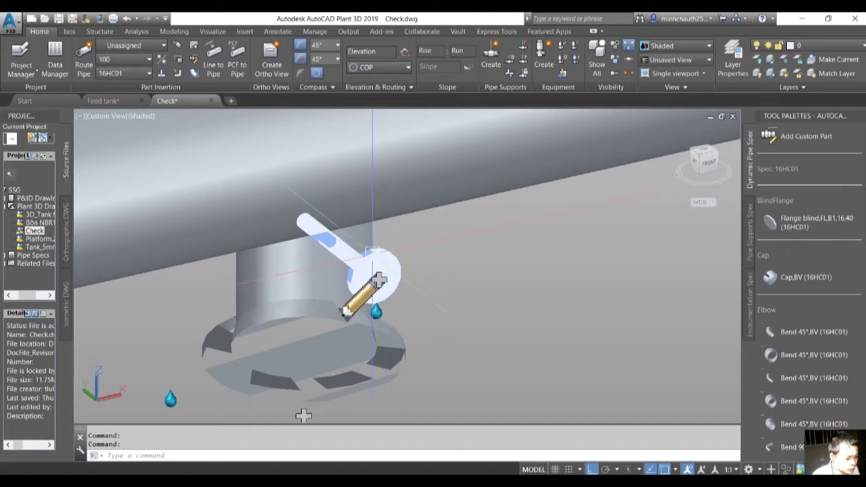
{"action": "left_click", "coordinate": [360, 297]}
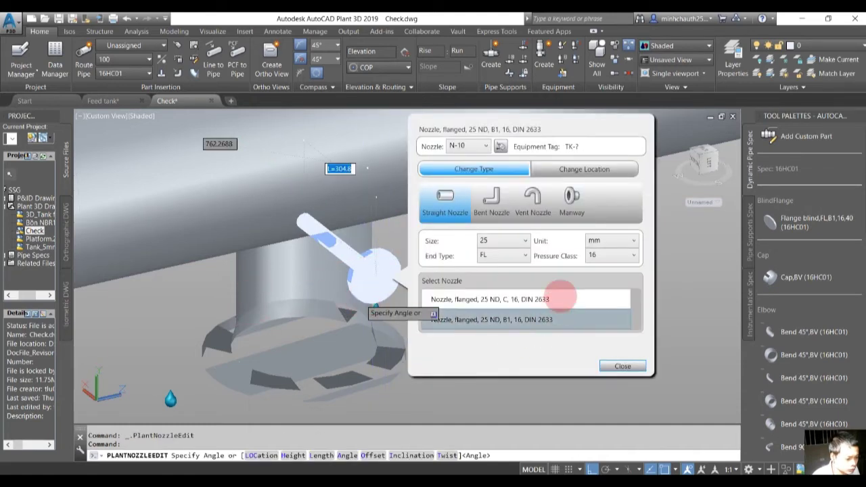
{"action": "left_click", "coordinate": [572, 169]}
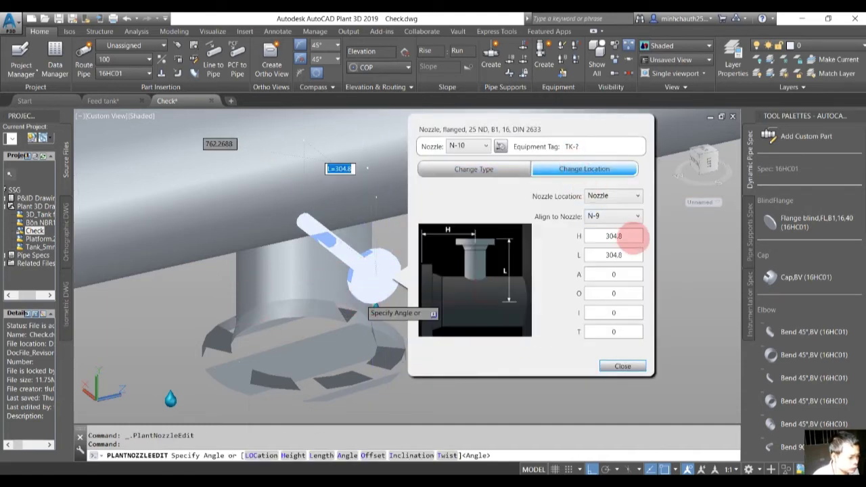
{"action": "left_click_drag", "start_coordinate": [619, 237], "coordinate": [579, 243]}
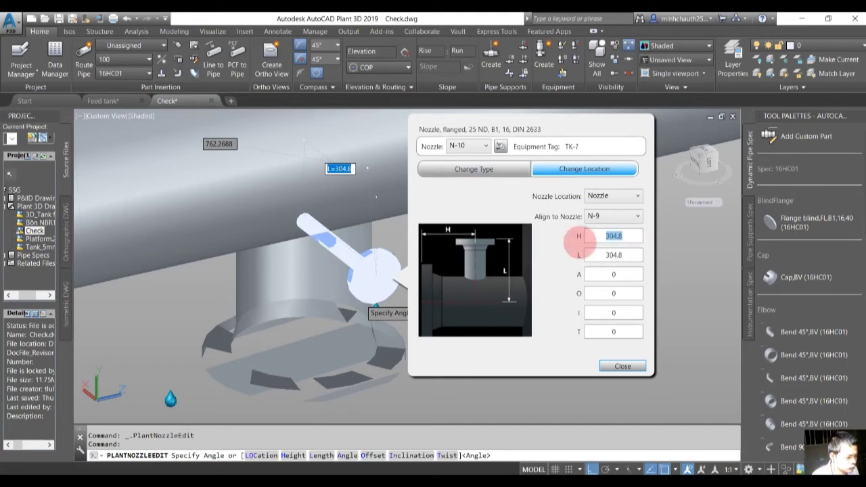
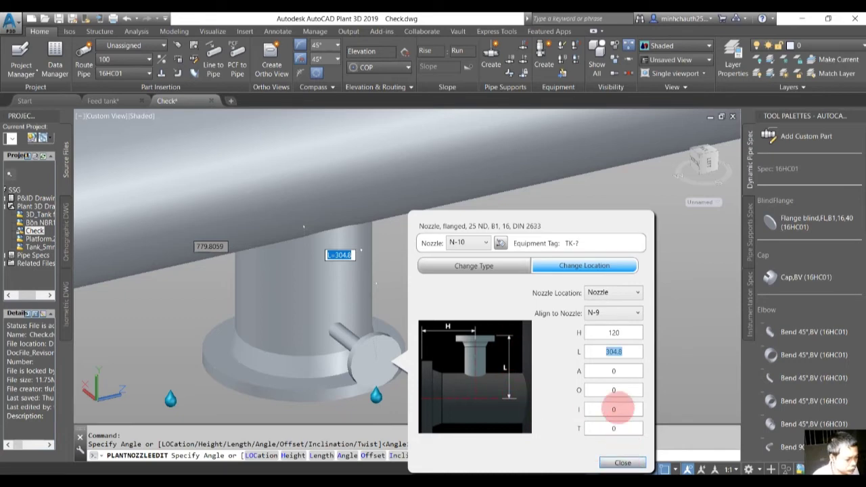
- Set nozzle N-10's angle A to 90° and close the nozzle editor
{"action": "left_click", "coordinate": [620, 369]}
{"action": "type", "text": "90"}
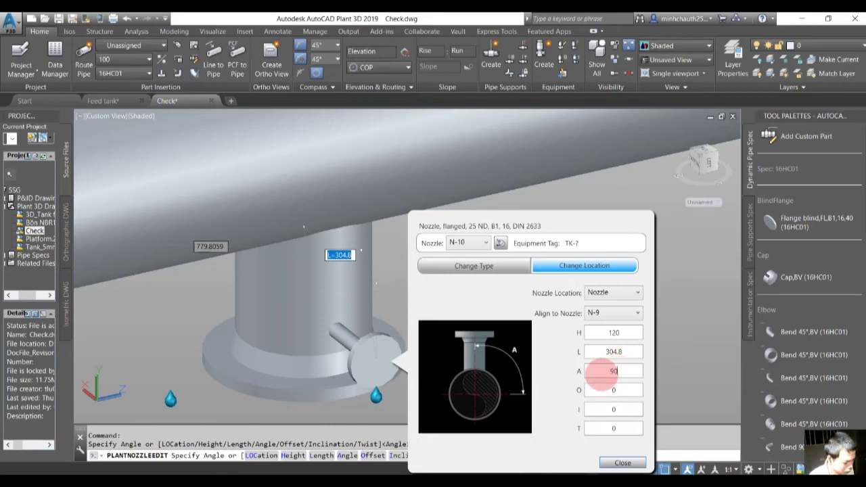
{"action": "left_click", "coordinate": [621, 390]}
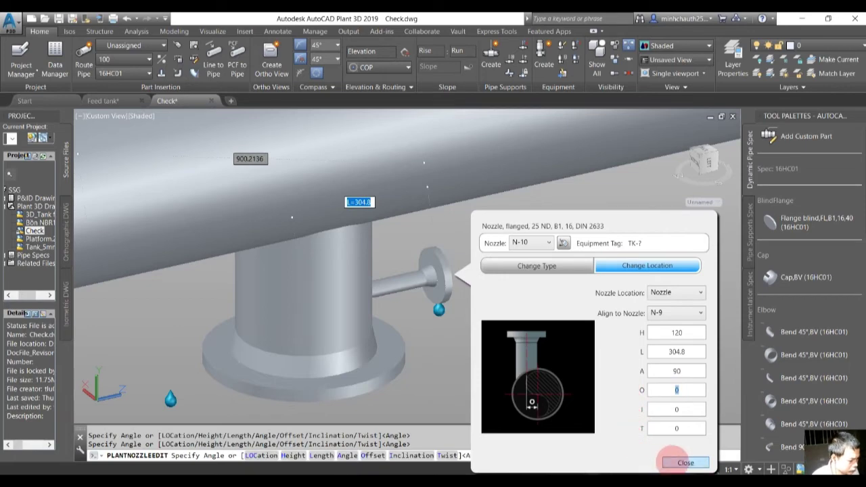
{"action": "left_click", "coordinate": [680, 462]}
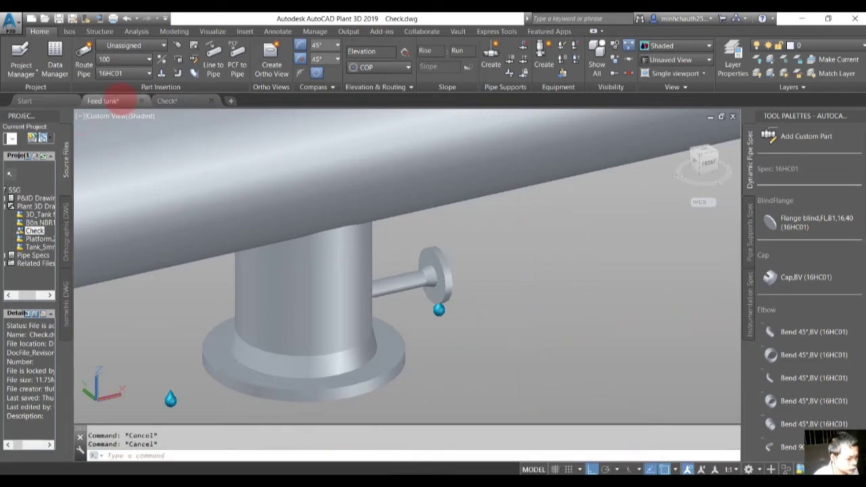
- In the Feed tank drawing, add a linear dimension measuring 237
{"action": "left_click", "coordinate": [129, 100]}
{"action": "middle_click_drag", "start_coordinate": [502, 333], "coordinate": [452, 250]}
{"action": "type", "text": "di"}
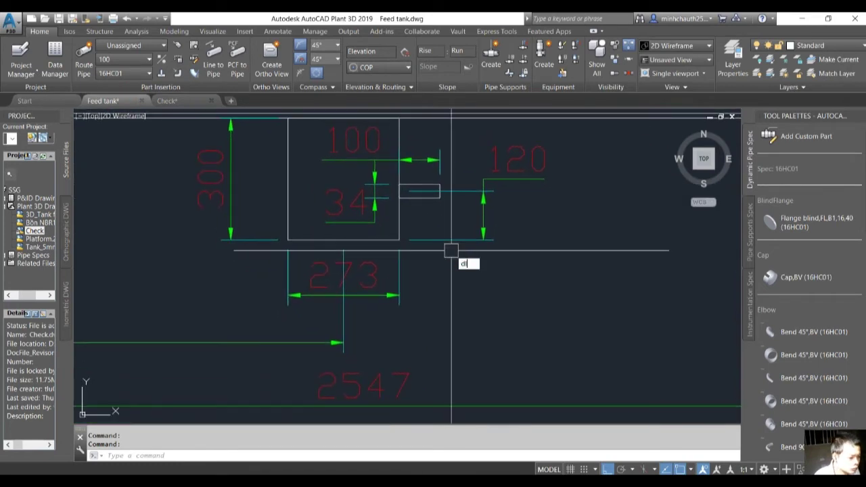
{"action": "type", "text": "li"}
{"action": "key", "text": "Return"}
{"action": "scroll", "coordinate": [448, 241], "scroll_direction": "up", "scroll_amount": 2}
{"action": "left_click", "coordinate": [408, 189]}
{"action": "scroll", "coordinate": [408, 190], "scroll_direction": "up", "scroll_amount": 1}
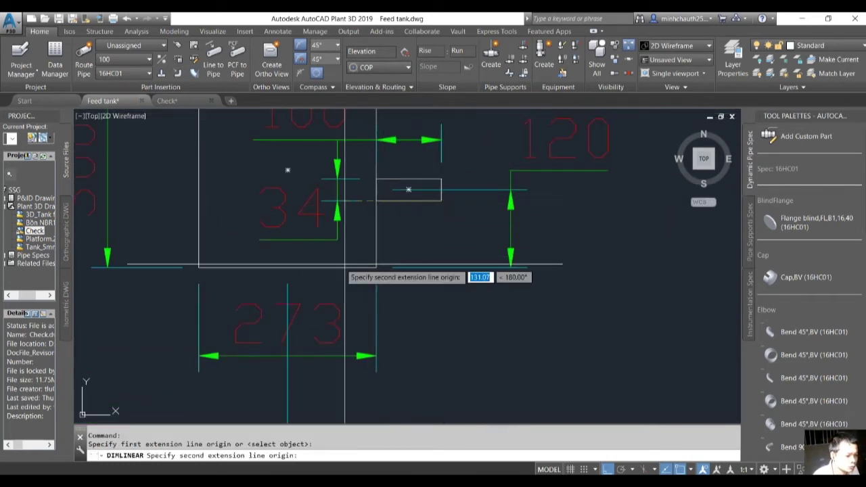
{"action": "scroll", "coordinate": [345, 265], "scroll_direction": "down", "scroll_amount": 2}
{"action": "left_click", "coordinate": [345, 266]}
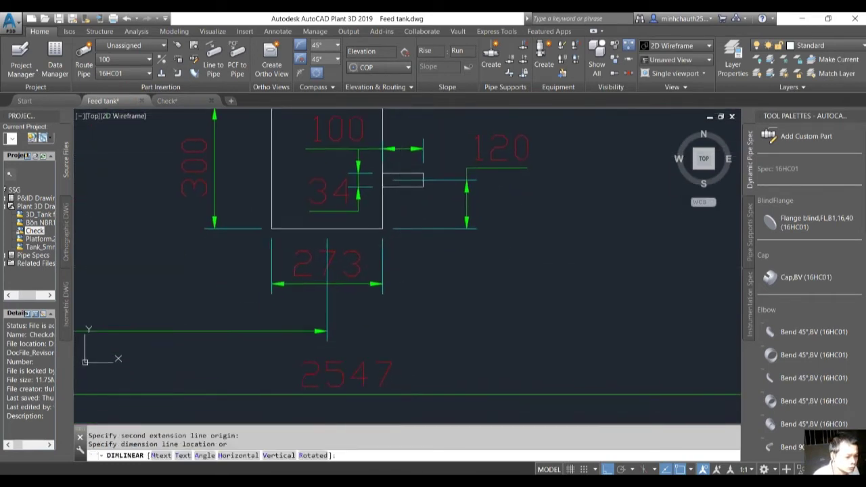
{"action": "left_click", "coordinate": [325, 331]}
{"action": "key", "text": "Escape"}
{"action": "key", "text": "Escape"}
- In Check, change the side nozzle's length L from 304.8 to 237
{"action": "left_click", "coordinate": [166, 100]}
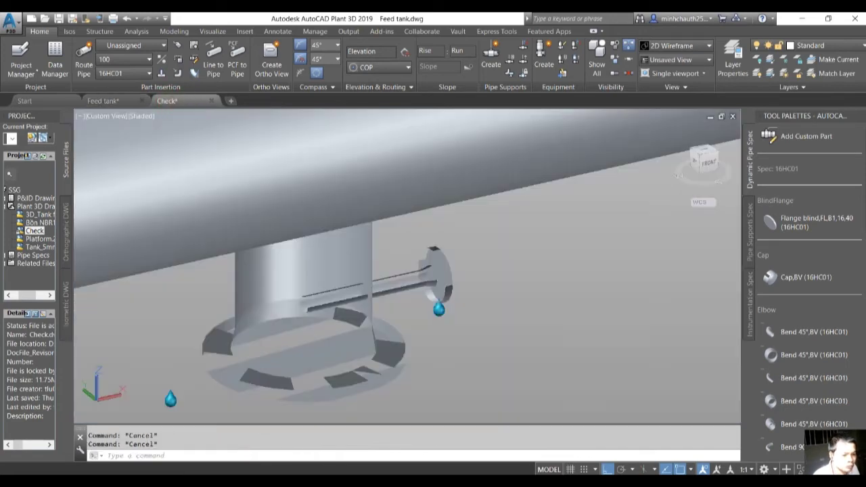
{"action": "scroll", "coordinate": [460, 294], "scroll_direction": "up", "scroll_amount": 3}
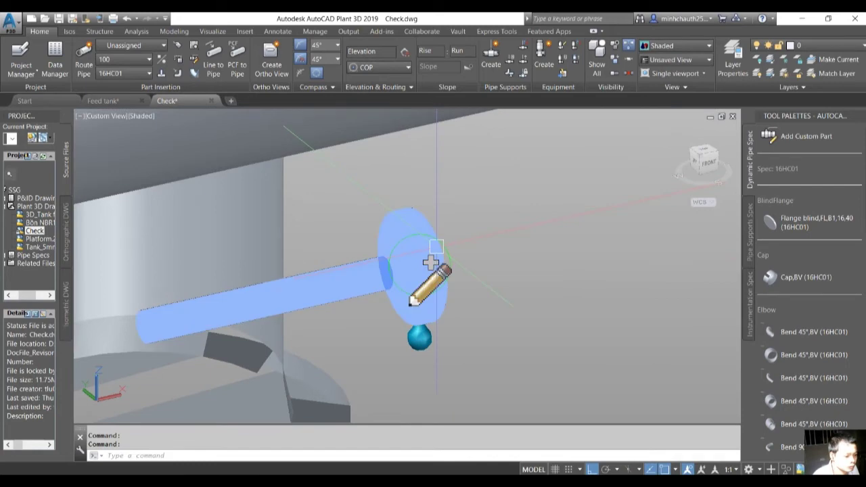
{"action": "left_click", "coordinate": [440, 287]}
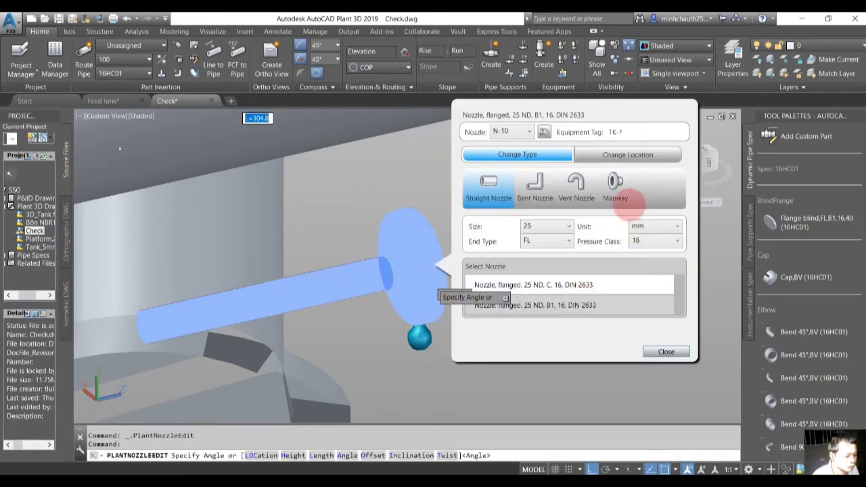
{"action": "left_click", "coordinate": [630, 155]}
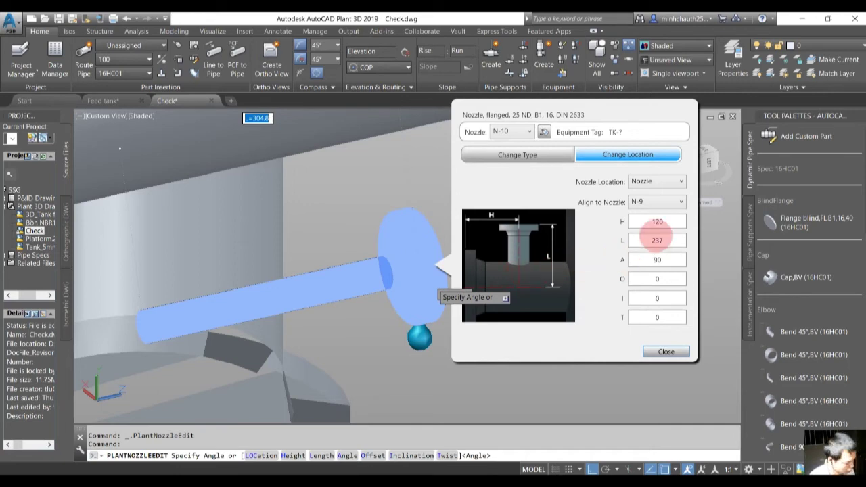
{"action": "left_click", "coordinate": [657, 222]}
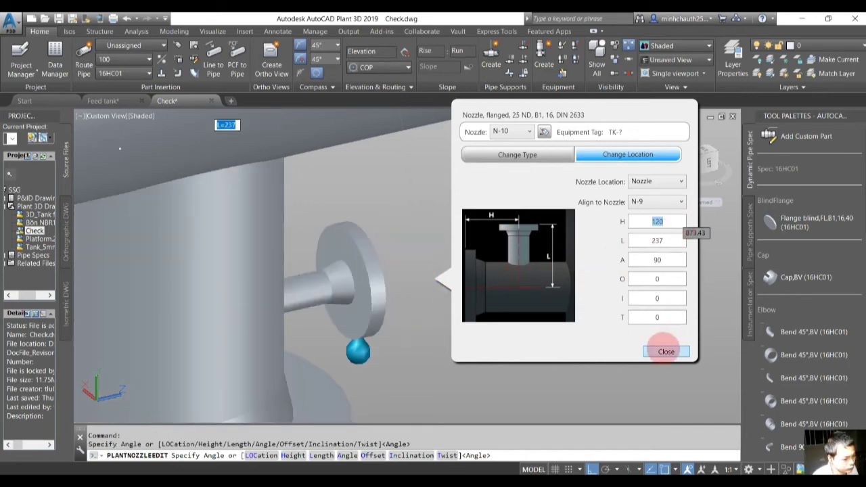
{"action": "left_click", "coordinate": [665, 351]}
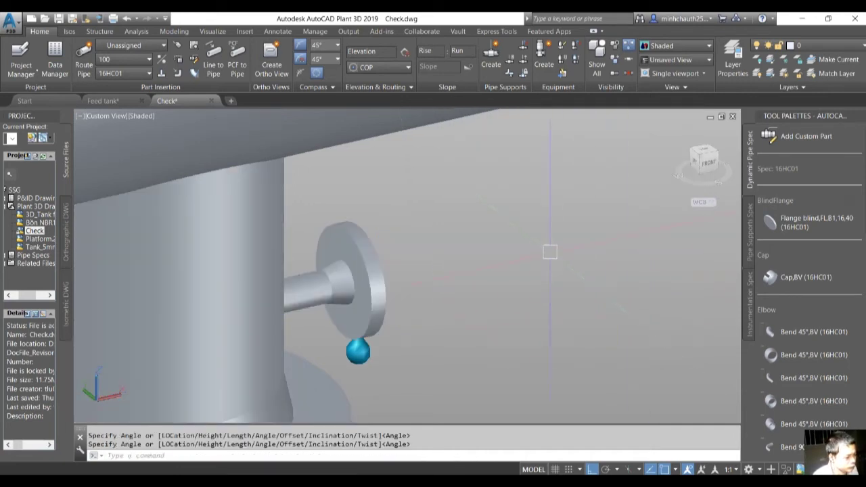
{"action": "key", "text": "Escape"}
{"action": "key", "text": "Escape"}
- Bring the whole vessel into view and save the Check drawing
{"action": "scroll", "coordinate": [537, 302], "scroll_direction": "down", "scroll_amount": 5}
{"action": "scroll", "coordinate": [498, 308], "scroll_direction": "down", "scroll_amount": 3}
{"action": "mouse_move", "coordinate": [572, 302]}
{"action": "middle_mouse_down"}
{"action": "mouse_move", "coordinate": [578, 290]}
{"action": "mouse_move", "coordinate": [546, 316]}
{"action": "middle_mouse_up"}
{"action": "key", "text": "ctrl+s"}
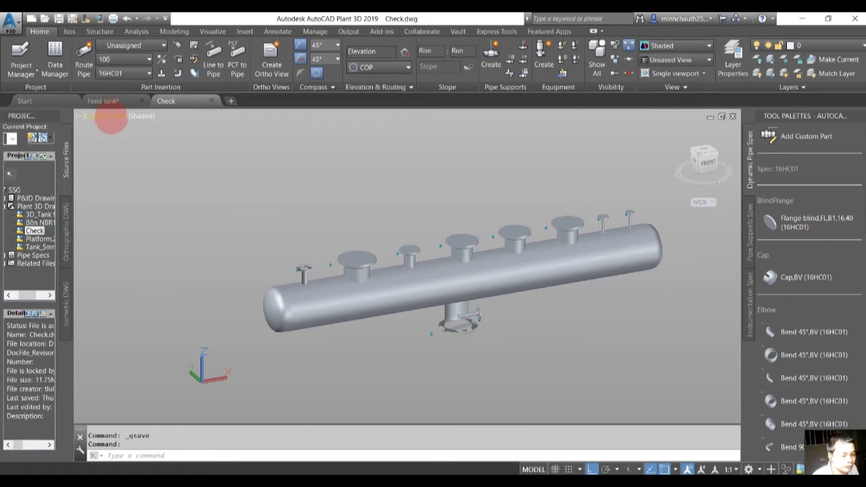
- Switch to the Realistic visual style and inspect the bottom nozzle
{"action": "left_click", "coordinate": [139, 117]}
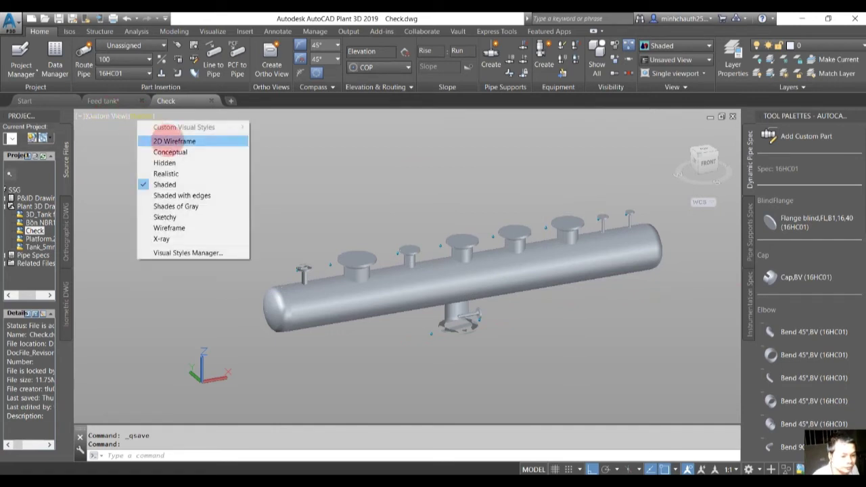
{"action": "left_click", "coordinate": [166, 174]}
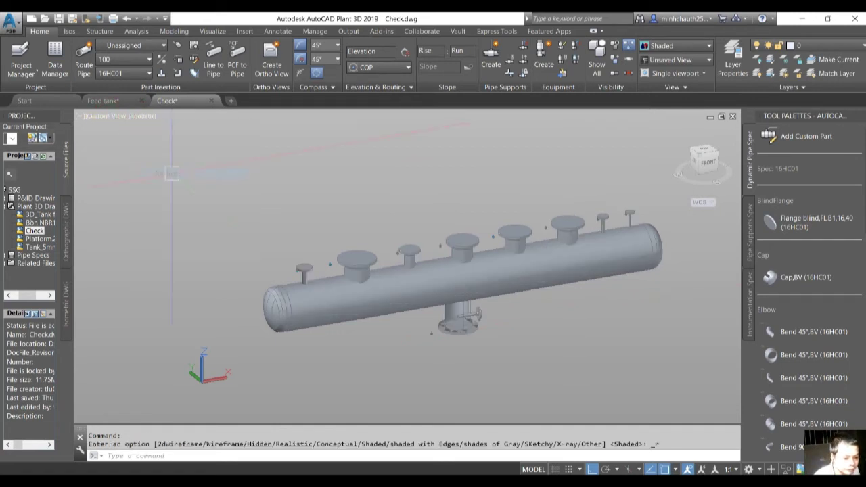
{"action": "mouse_move", "coordinate": [502, 290]}
{"action": "middle_mouse_down", "text": "shift"}
{"action": "mouse_move", "coordinate": [427, 291]}
{"action": "mouse_move", "coordinate": [491, 282]}
{"action": "mouse_move", "coordinate": [492, 324]}
{"action": "middle_mouse_up", "text": "shift"}
{"action": "scroll", "coordinate": [407, 312], "scroll_direction": "up", "scroll_amount": 4}
{"action": "scroll", "coordinate": [407, 311], "scroll_direction": "up", "scroll_amount": 2}
{"action": "scroll", "coordinate": [488, 282], "scroll_direction": "down", "scroll_amount": 5}
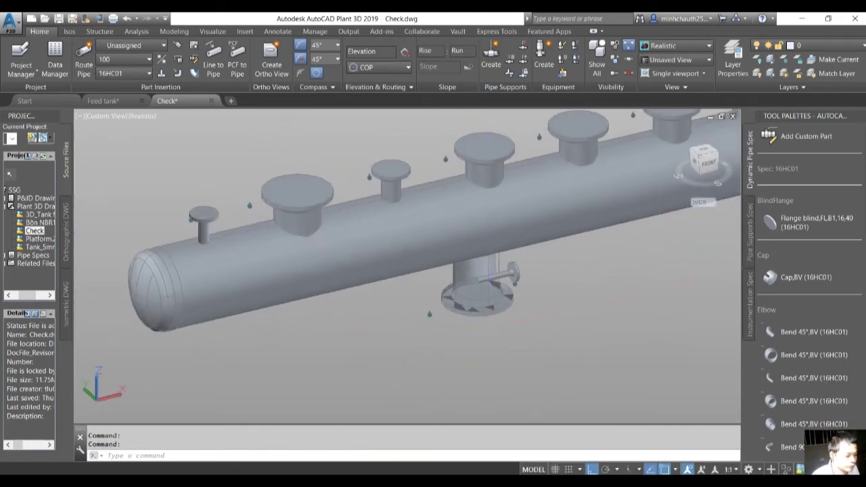
{"action": "middle_click_drag", "start_coordinate": [433, 288], "coordinate": [456, 288]}
- In Feed tank, crossing-select the entire support end-view drawing
{"action": "left_click", "coordinate": [103, 100]}
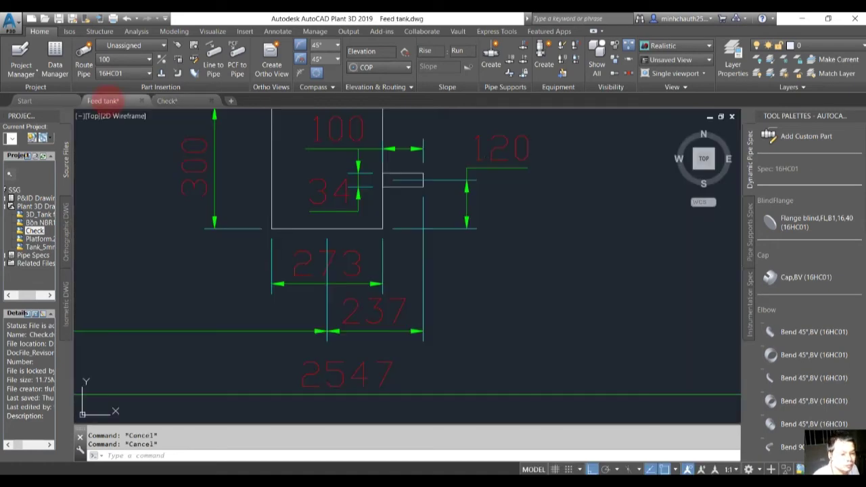
{"action": "scroll", "coordinate": [416, 232], "scroll_direction": "down", "scroll_amount": 3}
{"action": "scroll", "coordinate": [453, 276], "scroll_direction": "down", "scroll_amount": 3}
{"action": "scroll", "coordinate": [426, 272], "scroll_direction": "up", "scroll_amount": 5}
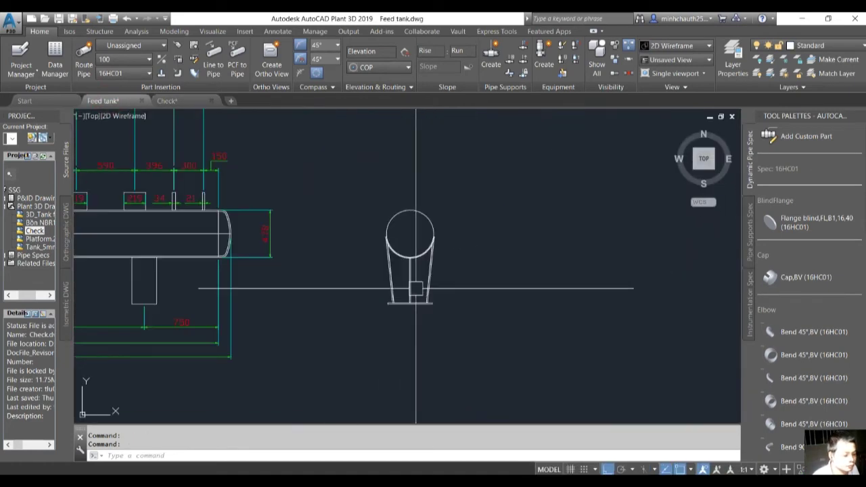
{"action": "middle_click_drag", "start_coordinate": [416, 289], "coordinate": [435, 292]}
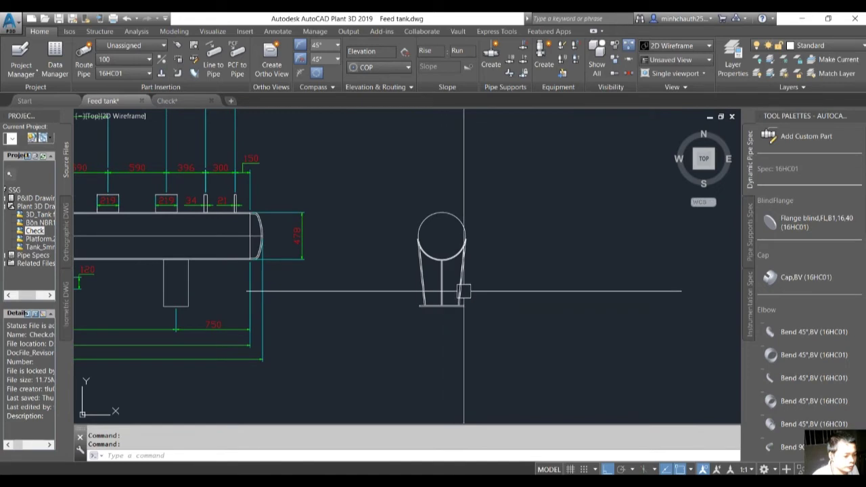
{"action": "left_click", "coordinate": [508, 347]}
{"action": "left_click", "coordinate": [387, 189]}
{"action": "left_click", "coordinate": [528, 350]}
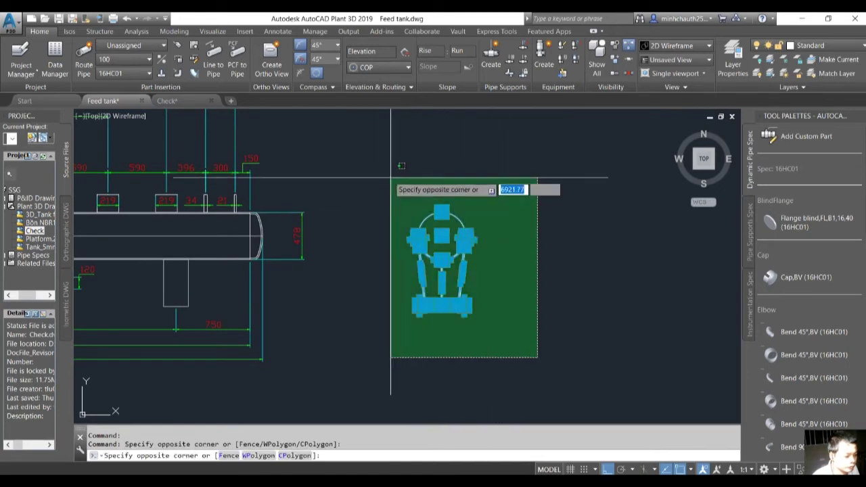
{"action": "left_click", "coordinate": [371, 192]}
- Copy the support with its circle centre as the base point
{"action": "key", "text": "ctrl+shift+c"}
{"action": "scroll", "coordinate": [406, 230], "scroll_direction": "up", "scroll_amount": 2}
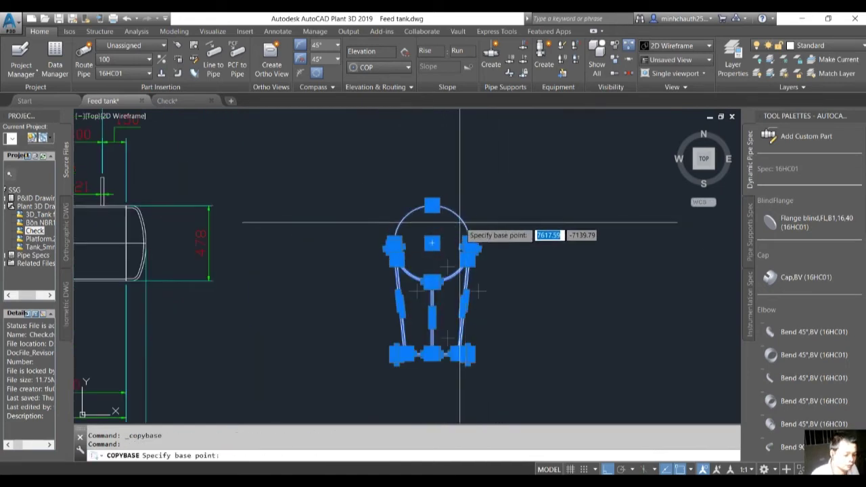
{"action": "scroll", "coordinate": [473, 203], "scroll_direction": "up", "scroll_amount": 2}
{"action": "key", "text": "Return"}
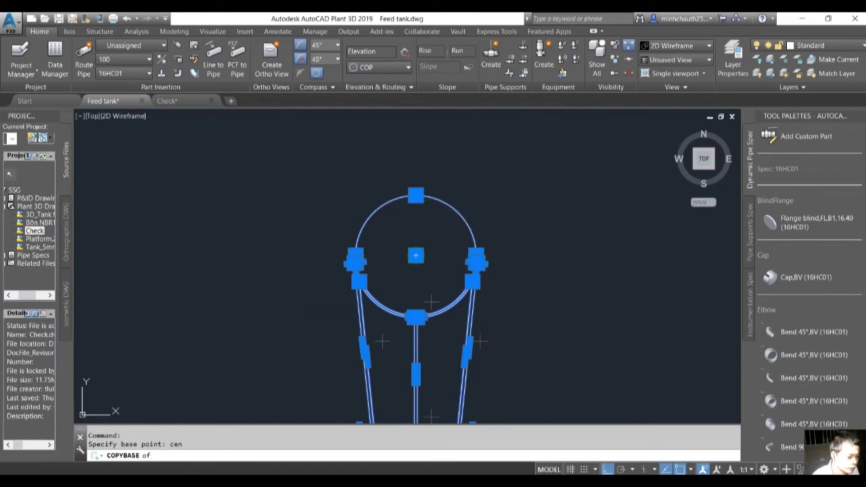
{"action": "left_click", "coordinate": [415, 255]}
{"action": "left_click", "coordinate": [179, 101]}
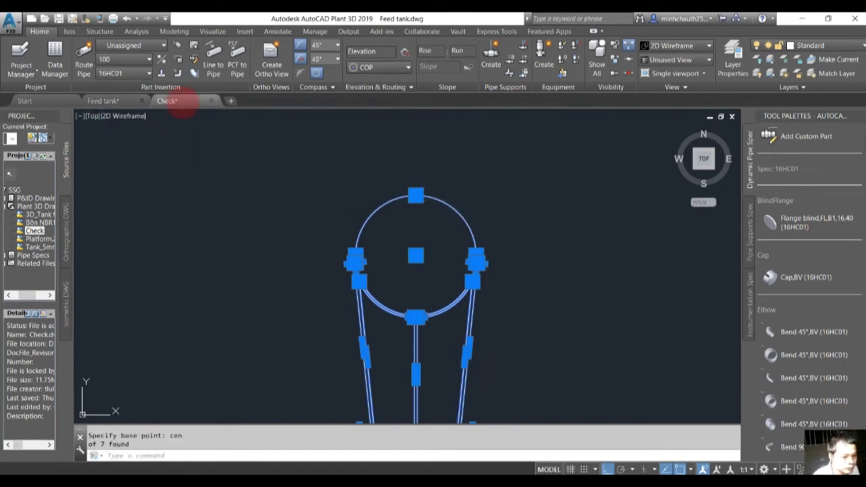
{"action": "scroll", "coordinate": [384, 174], "scroll_direction": "down", "scroll_amount": 5}
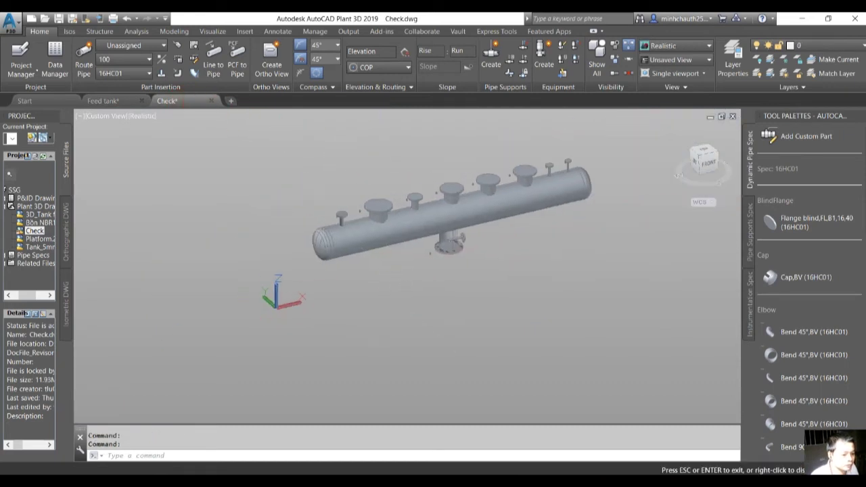
- Paste the copied support profile into Check near the tank
{"action": "scroll", "coordinate": [261, 290], "scroll_direction": "up", "scroll_amount": 4}
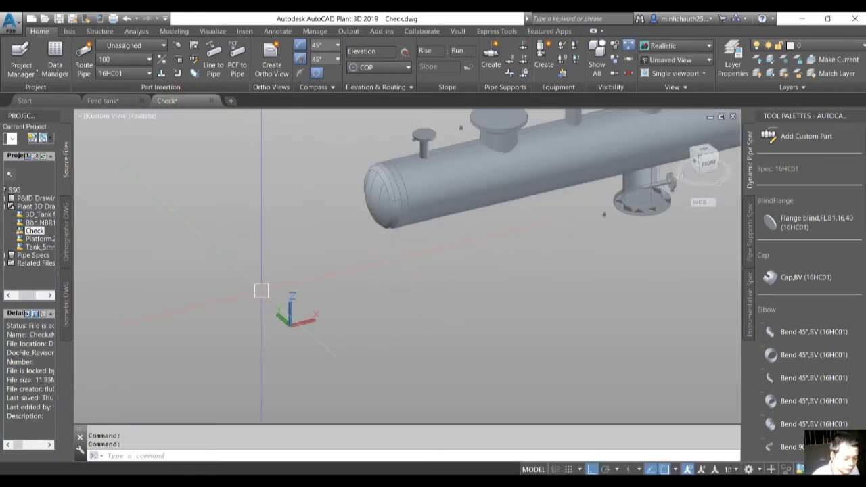
{"action": "key", "text": "ctrl+v"}
{"action": "scroll", "coordinate": [285, 284], "scroll_direction": "down", "scroll_amount": 2}
{"action": "scroll", "coordinate": [203, 311], "scroll_direction": "up", "scroll_amount": 3}
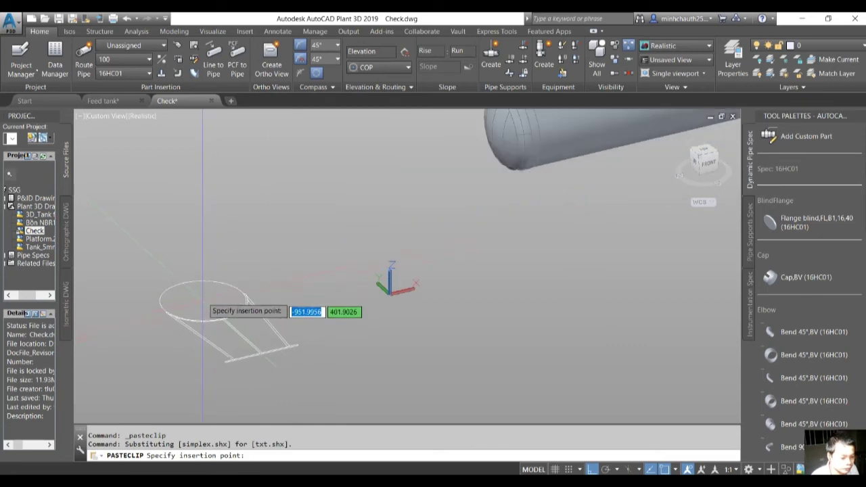
{"action": "left_click", "coordinate": [206, 290]}
{"action": "left_click", "coordinate": [344, 370]}
{"action": "type", "text": "RO"}
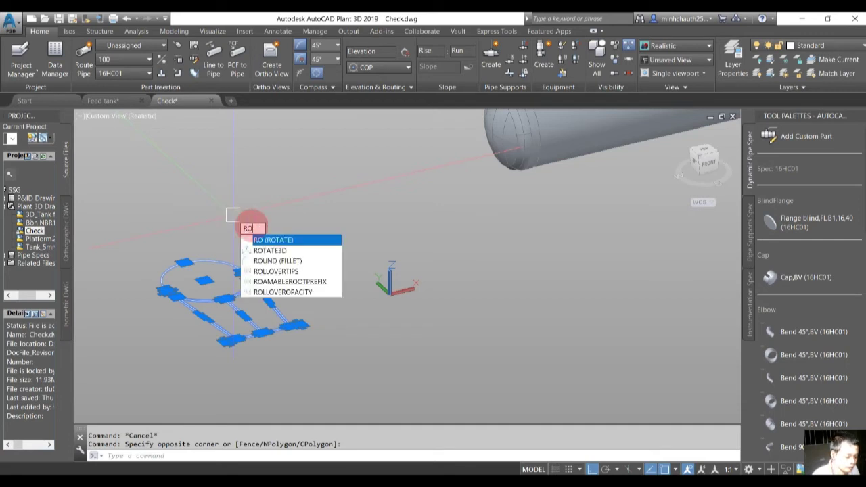
- Rotate the support frame 90° upright about a two-point axis
{"action": "left_click", "coordinate": [280, 251]}
{"action": "scroll", "coordinate": [340, 320], "scroll_direction": "up", "scroll_amount": 3}
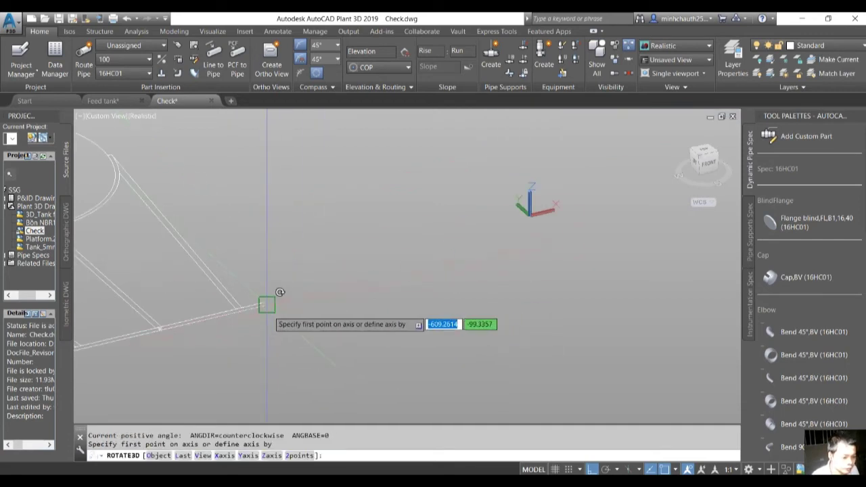
{"action": "left_click", "coordinate": [266, 305]}
{"action": "left_click", "coordinate": [387, 300]}
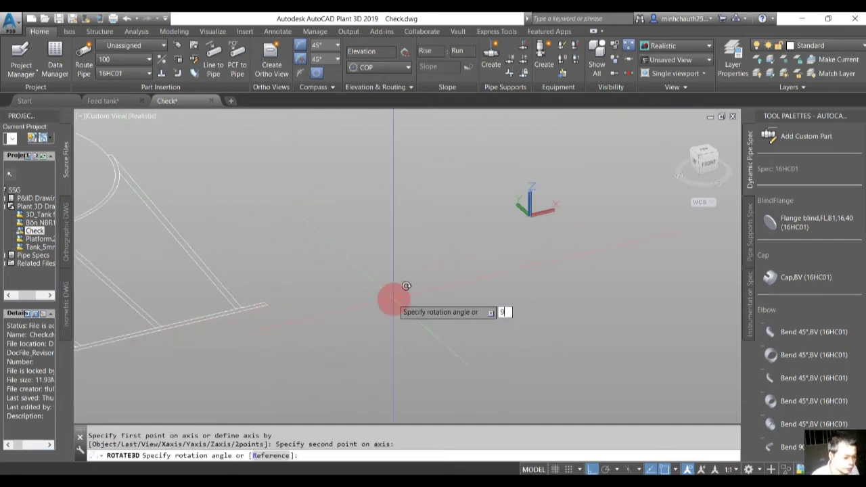
{"action": "type", "text": "90"}
{"action": "key", "text": "Return"}
{"action": "scroll", "coordinate": [363, 334], "scroll_direction": "down", "scroll_amount": 3}
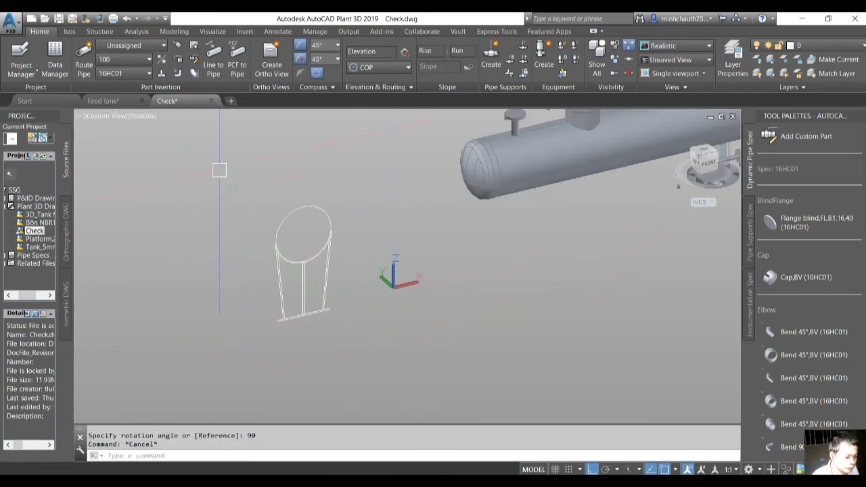
- Place a duplicate of the support frame to its left
{"action": "left_click", "coordinate": [219, 169]}
{"action": "left_click", "coordinate": [385, 341]}
{"action": "type", "text": "o"}
{"action": "key", "text": "Return"}
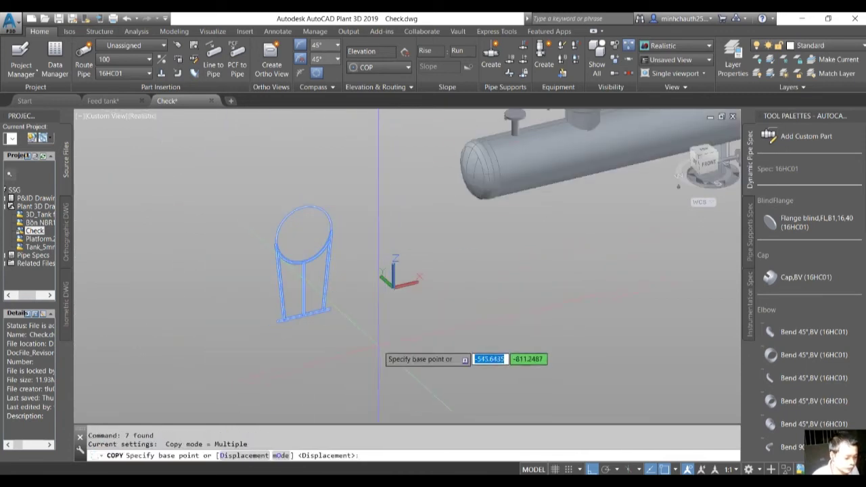
{"action": "left_click", "coordinate": [385, 353]}
{"action": "left_click", "coordinate": [266, 375]}
{"action": "key", "text": "Escape"}
{"action": "middle_click_drag", "start_coordinate": [249, 365], "coordinate": [294, 364]}
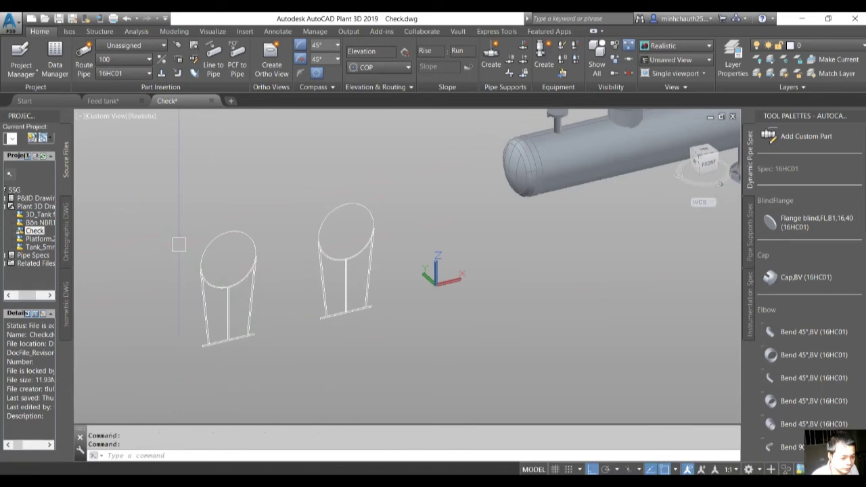
- Turn the left frame's seven pieces into a block named Support
{"action": "left_click", "coordinate": [164, 188]}
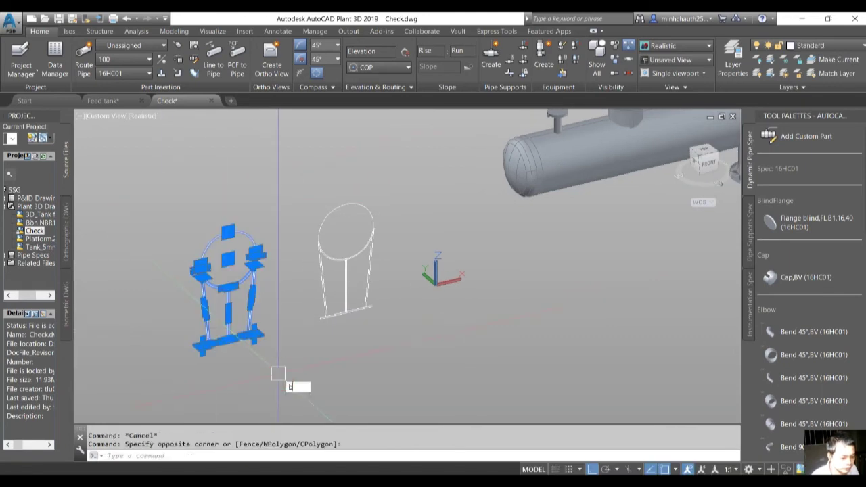
{"action": "left_click", "coordinate": [245, 242]}
{"action": "type", "text": "b"}
{"action": "key", "text": "Return"}
{"action": "type", "text": "Support"}
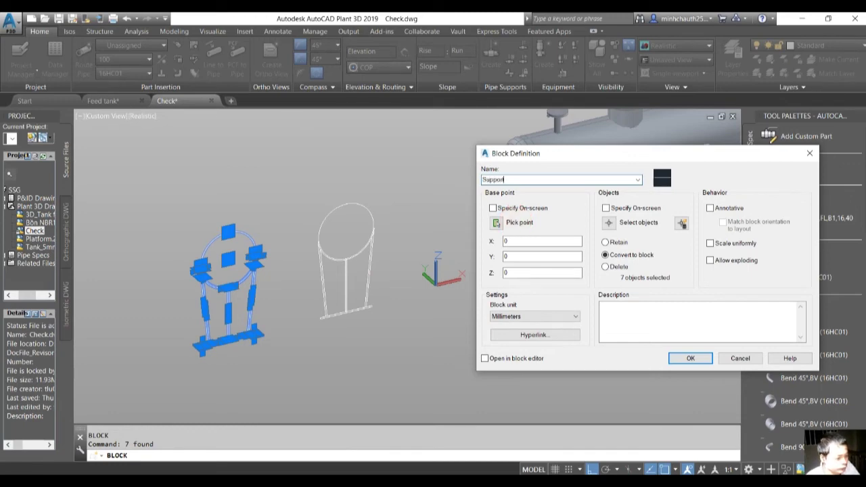
{"action": "key", "text": "Return"}
- Begin rotating the selected frame from a base point, then cancel
{"action": "scroll", "coordinate": [248, 333], "scroll_direction": "up", "scroll_amount": 3}
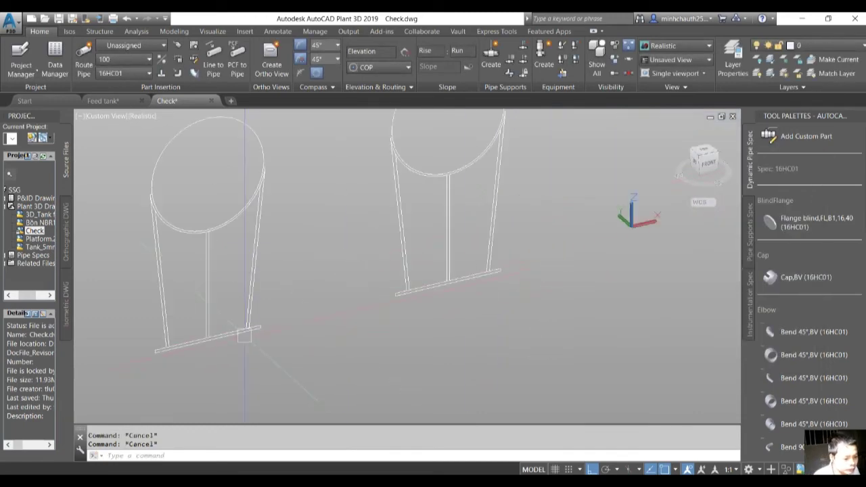
{"action": "type", "text": "o"}
{"action": "key", "text": "Return"}
{"action": "scroll", "coordinate": [245, 332], "scroll_direction": "up", "scroll_amount": 3}
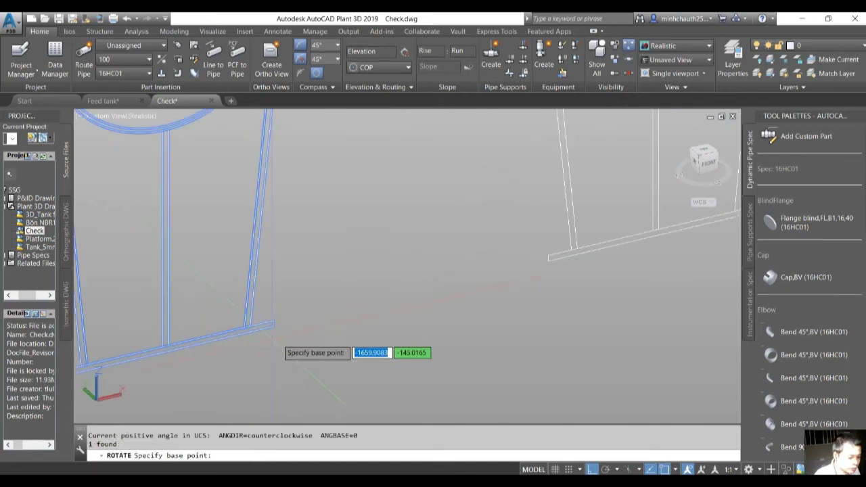
{"action": "left_click", "coordinate": [272, 326]}
{"action": "scroll", "coordinate": [340, 361], "scroll_direction": "down", "scroll_amount": 3}
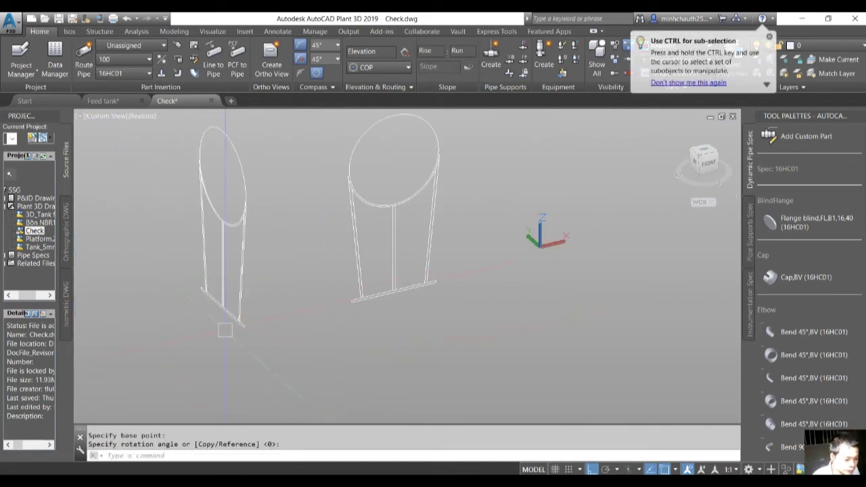
{"action": "key", "text": "Escape"}
- Attempt to move the selected frame from a picked base point, then cancel
{"action": "type", "text": "m"}
{"action": "key", "text": "Return"}
{"action": "middle_click_drag", "start_coordinate": [279, 268], "coordinate": [248, 174], "text": "shift"}
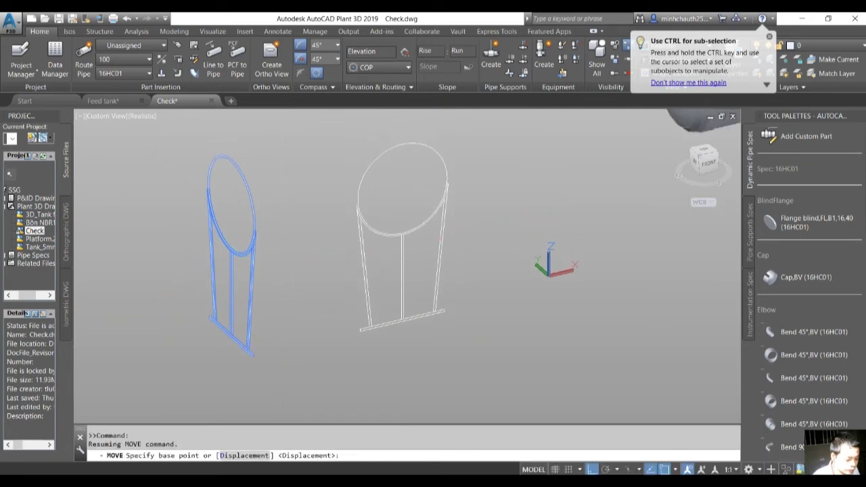
{"action": "left_click", "coordinate": [247, 177]}
{"action": "scroll", "coordinate": [365, 244], "scroll_direction": "down", "scroll_amount": 3}
{"action": "scroll", "coordinate": [414, 186], "scroll_direction": "up", "scroll_amount": 5}
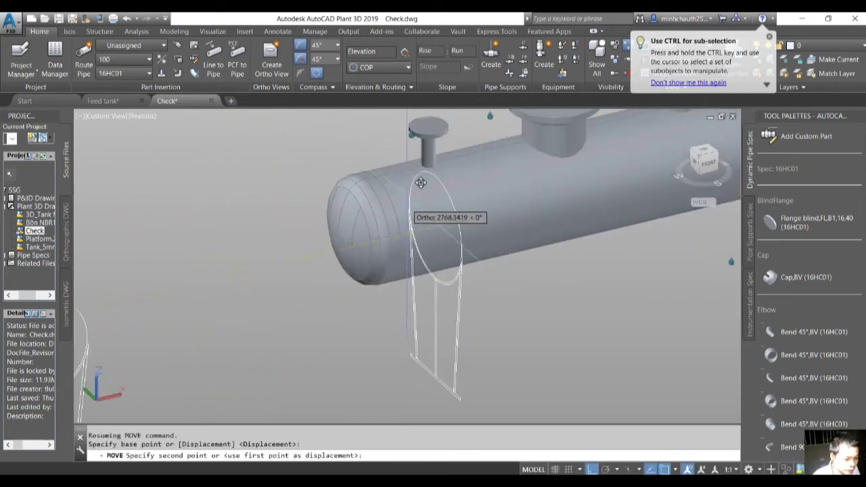
{"action": "type", "text": "n"}
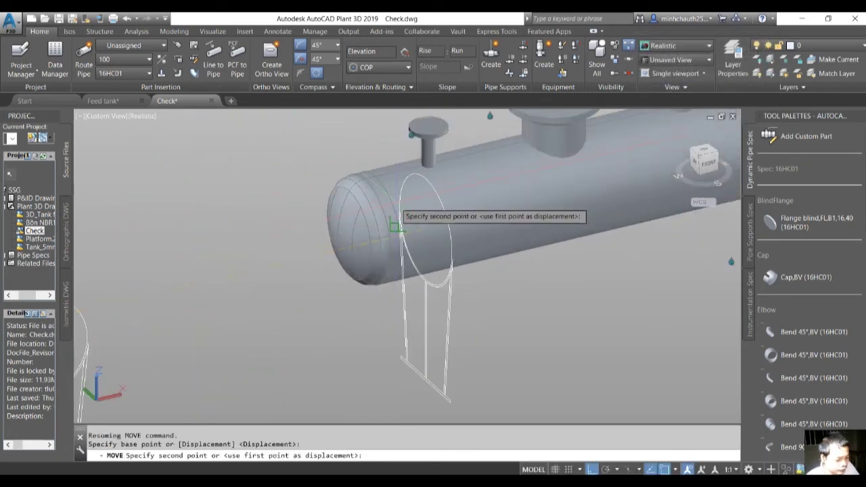
{"action": "scroll", "coordinate": [399, 227], "scroll_direction": "down", "scroll_amount": 3}
{"action": "scroll", "coordinate": [406, 244], "scroll_direction": "down", "scroll_amount": 2}
{"action": "key", "text": "Escape"}
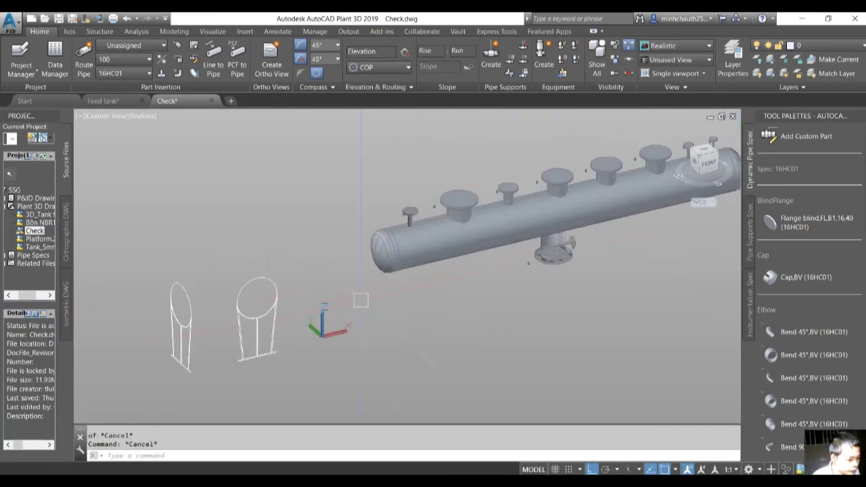
{"action": "scroll", "coordinate": [201, 321], "scroll_direction": "up", "scroll_amount": 3}
- Try moving the left support frame onto a circle centre, then cancel
{"action": "left_click", "coordinate": [185, 308]}
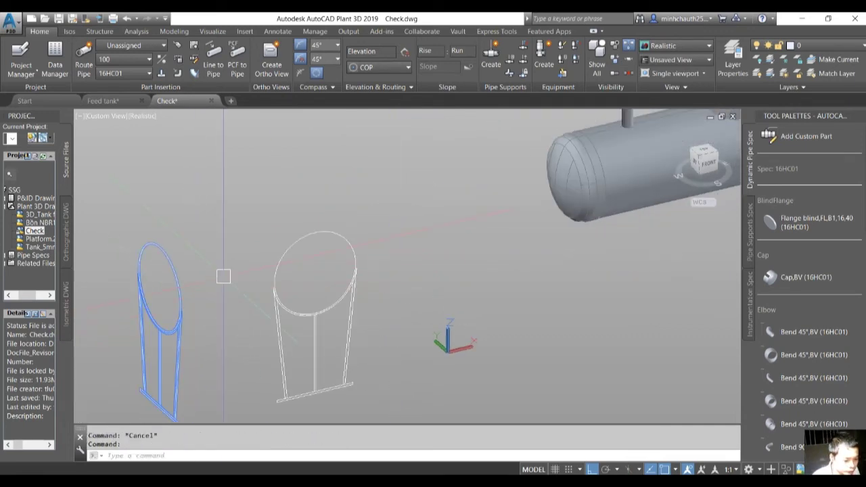
{"action": "type", "text": "m"}
{"action": "key", "text": "Return"}
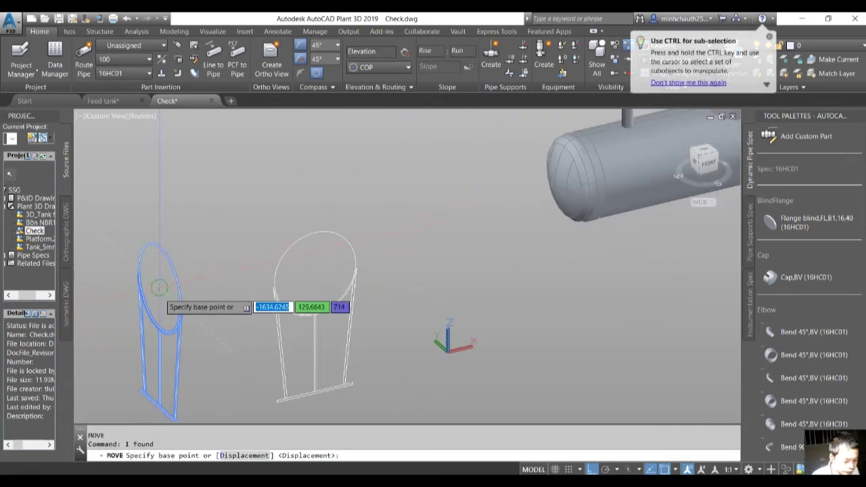
{"action": "left_click", "coordinate": [159, 287]}
{"action": "scroll", "coordinate": [223, 318], "scroll_direction": "up", "scroll_amount": 2}
{"action": "scroll", "coordinate": [406, 257], "scroll_direction": "up", "scroll_amount": 2}
{"action": "scroll", "coordinate": [460, 191], "scroll_direction": "up", "scroll_amount": 2}
{"action": "type", "text": "cen"}
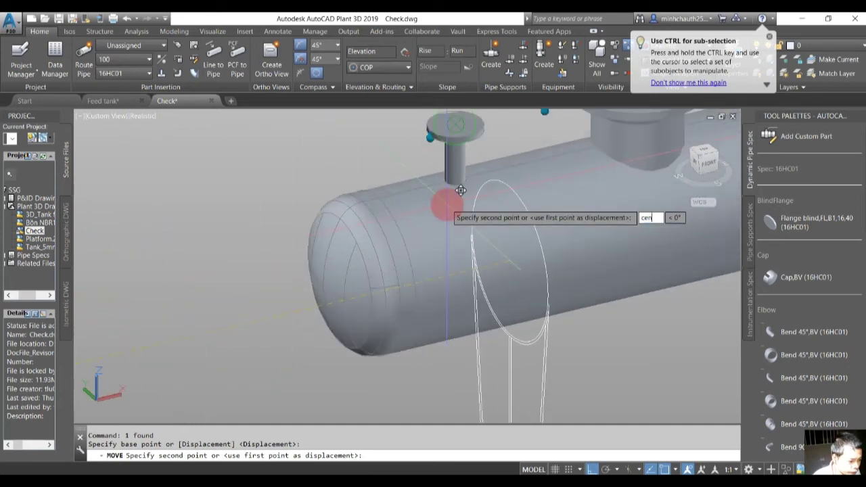
{"action": "key", "text": "Return"}
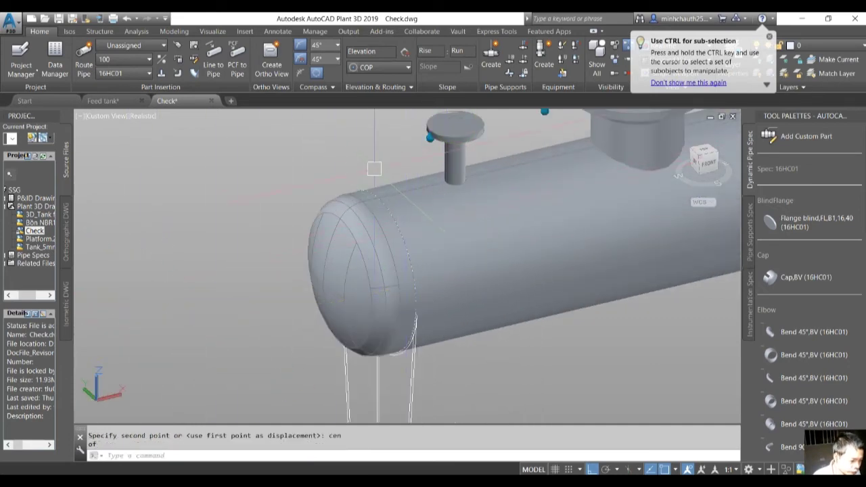
{"action": "key", "text": "Escape"}
{"action": "key", "text": "Escape"}
{"action": "scroll", "coordinate": [374, 168], "scroll_direction": "down", "scroll_amount": 3}
- Check the dimensioned vessel plan in Feed tank, then return to Check
{"action": "left_click", "coordinate": [128, 101]}
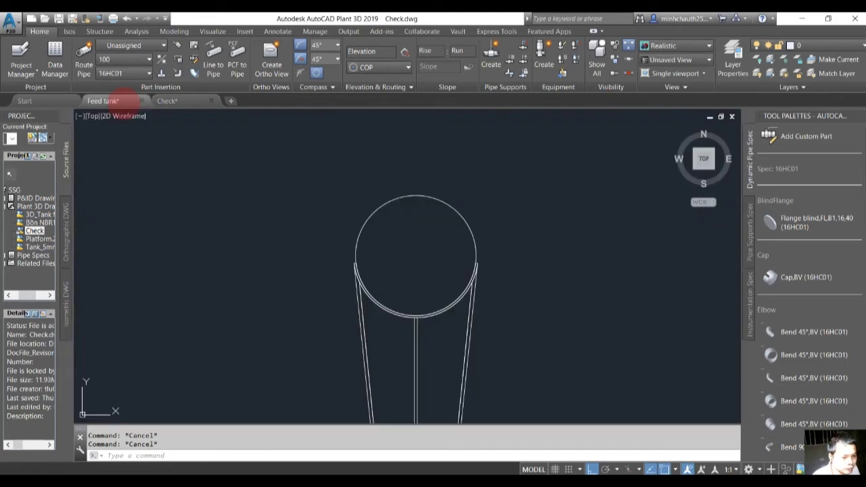
{"action": "scroll", "coordinate": [354, 180], "scroll_direction": "down", "scroll_amount": 4}
{"action": "middle_click_drag", "start_coordinate": [364, 262], "coordinate": [579, 265]}
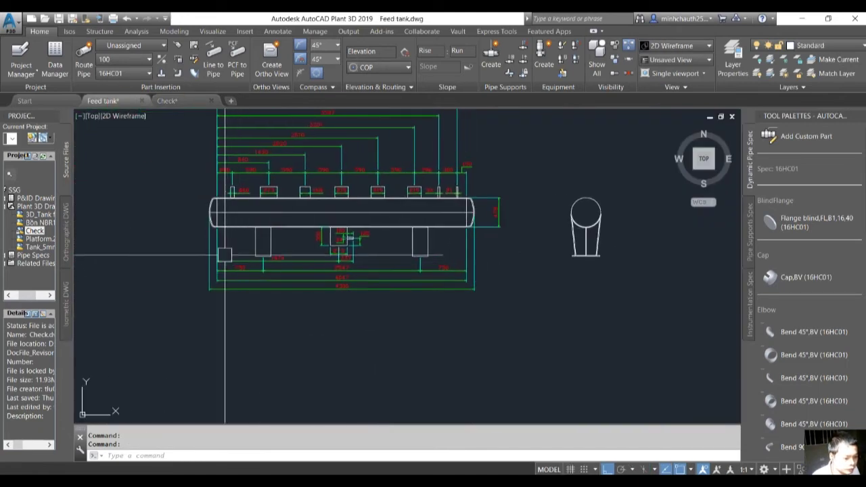
{"action": "scroll", "coordinate": [282, 303], "scroll_direction": "up", "scroll_amount": 2}
{"action": "scroll", "coordinate": [265, 286], "scroll_direction": "up", "scroll_amount": 2}
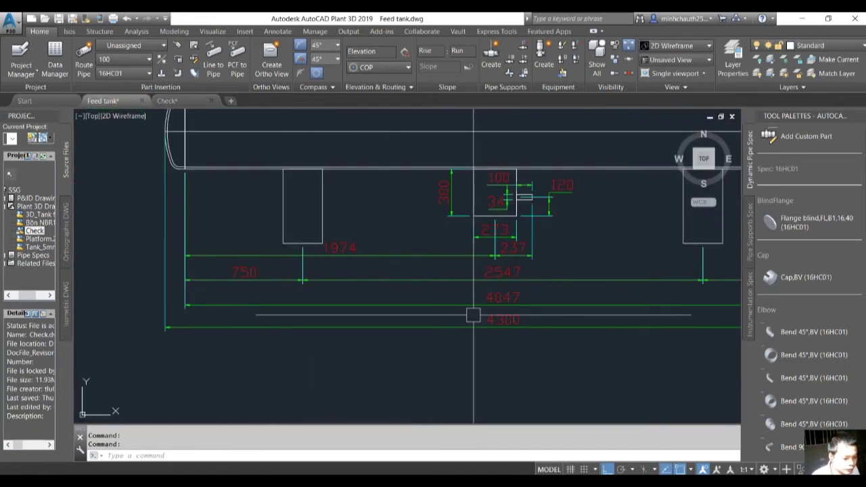
{"action": "left_click", "coordinate": [166, 101]}
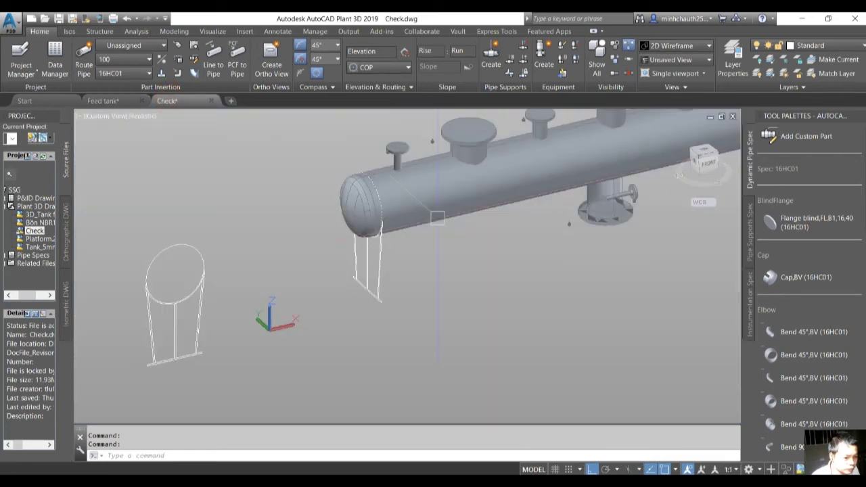
- Move the saddle support 750 along the vessel
{"action": "type", "text": "m"}
{"action": "key", "text": "Return"}
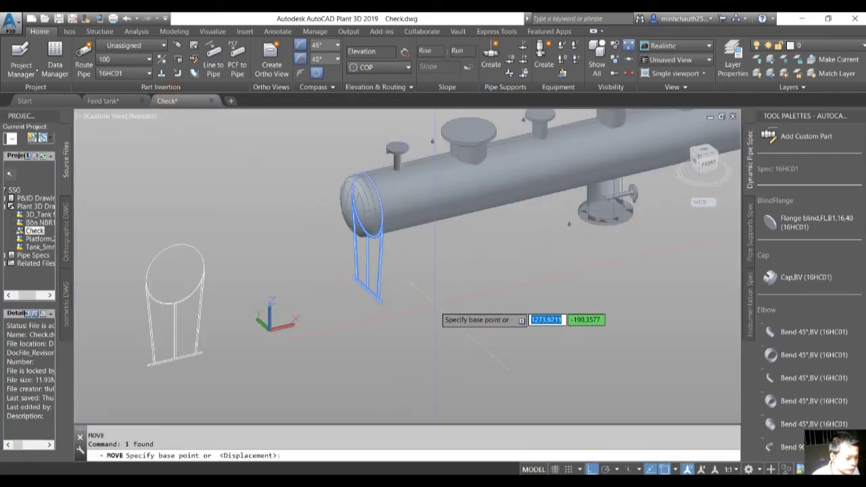
{"action": "left_click", "coordinate": [437, 310]}
{"action": "type", "text": "75"}
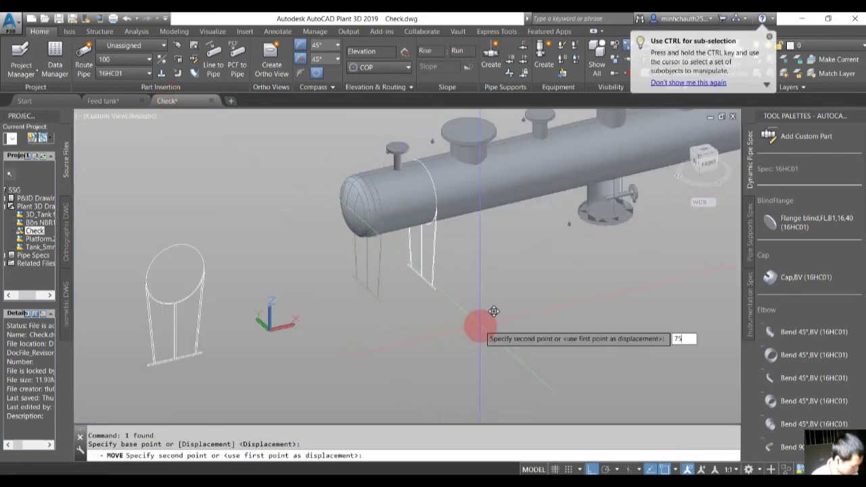
{"action": "key", "text": "Return"}
{"action": "key", "text": "Escape"}
{"action": "key", "text": "Escape"}
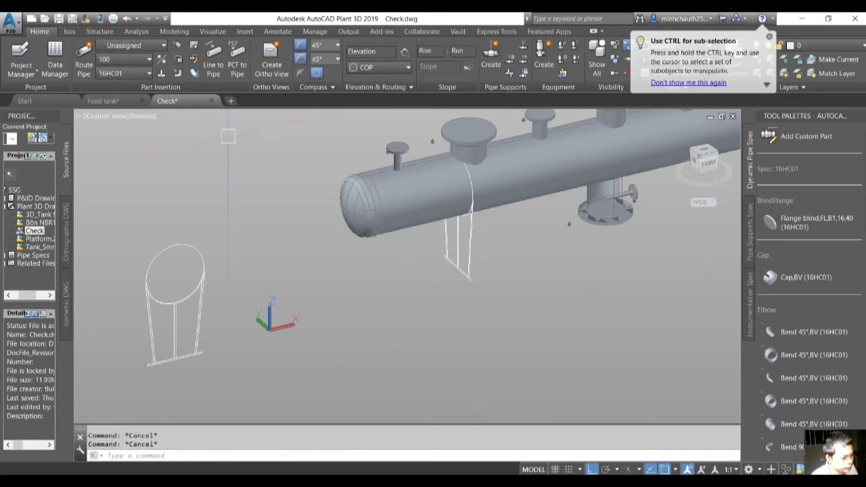
- Review the nozzle dimensions in Feed tank, then view the vessel end in Check
{"action": "left_click", "coordinate": [102, 100]}
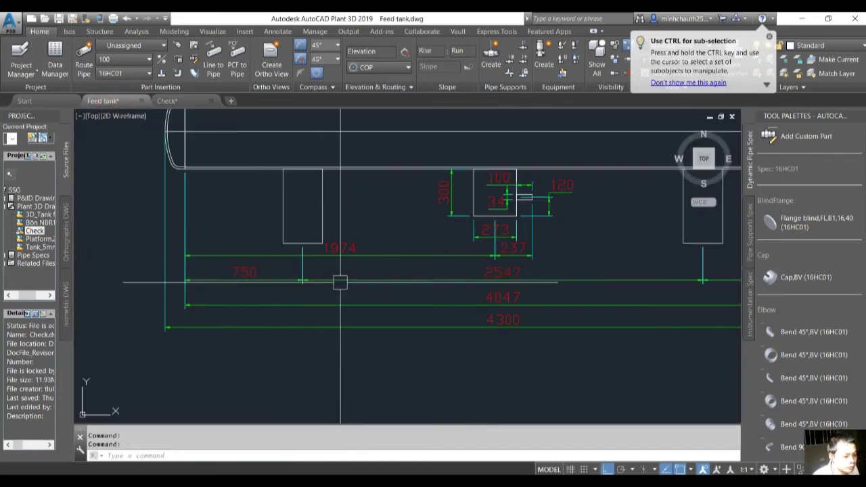
{"action": "scroll", "coordinate": [311, 299], "scroll_direction": "down", "scroll_amount": 2}
{"action": "scroll", "coordinate": [311, 299], "scroll_direction": "up", "scroll_amount": 2}
{"action": "middle_click_drag", "start_coordinate": [518, 315], "coordinate": [365, 329]}
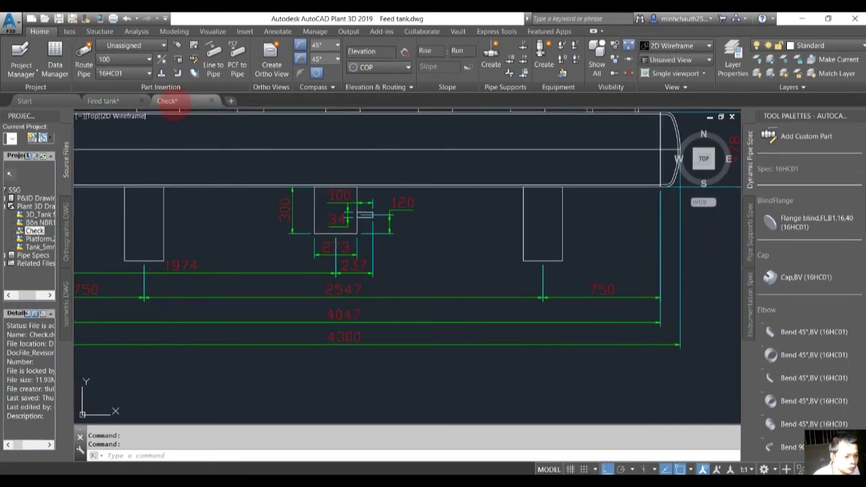
{"action": "left_click", "coordinate": [169, 100]}
{"action": "middle_click_drag", "start_coordinate": [443, 239], "coordinate": [317, 278]}
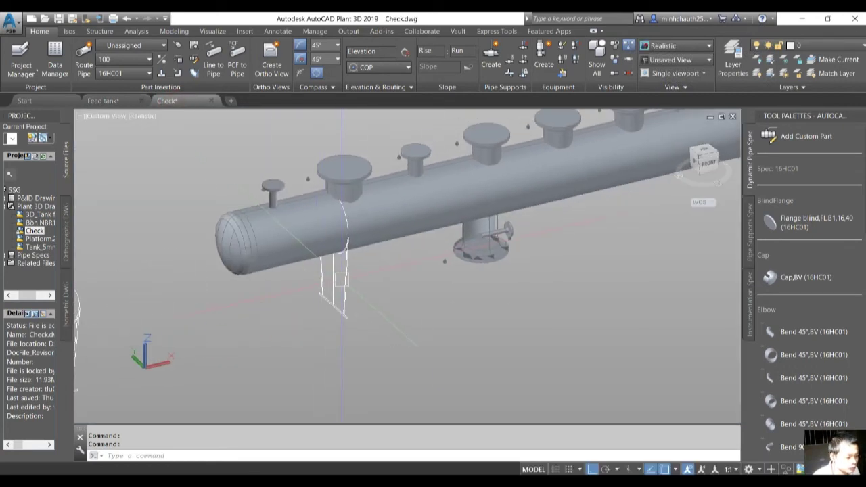
{"action": "scroll", "coordinate": [293, 309], "scroll_direction": "down", "scroll_amount": 2}
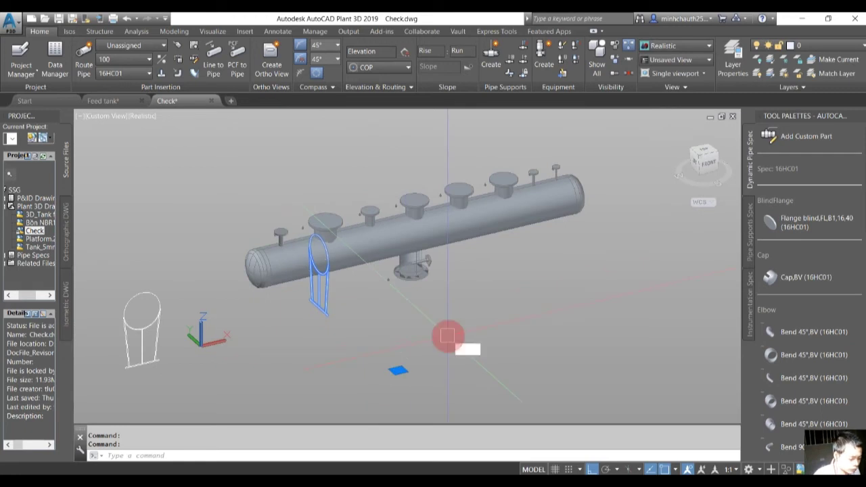
- Copy the saddle 2547 along the vessel axis
{"action": "type", "text": "co"}
{"action": "key", "text": "Return"}
{"action": "scroll", "coordinate": [430, 341], "scroll_direction": "up", "scroll_amount": 1}
{"action": "left_click", "coordinate": [433, 346]}
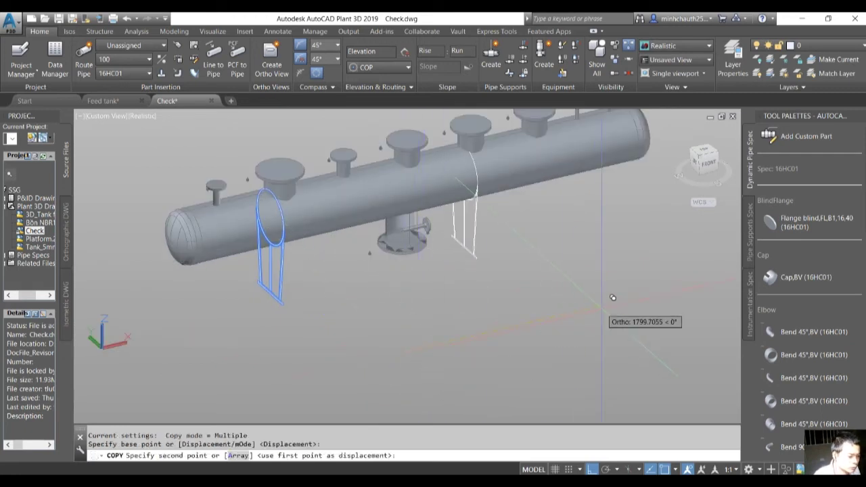
{"action": "type", "text": "2547"}
{"action": "key", "text": "Return"}
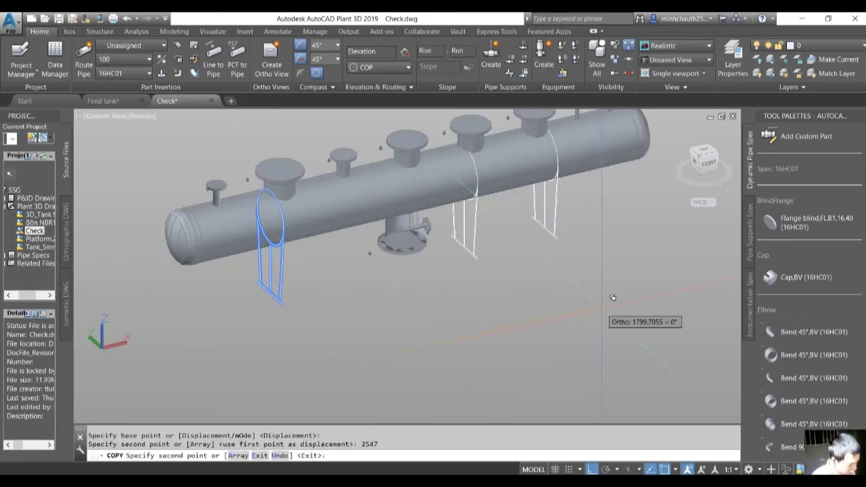
{"action": "key", "text": "Escape"}
{"action": "mouse_move", "coordinate": [453, 260]}
{"action": "middle_mouse_down"}
{"action": "mouse_move", "coordinate": [601, 298]}
{"action": "mouse_move", "coordinate": [671, 280]}
{"action": "middle_mouse_up"}
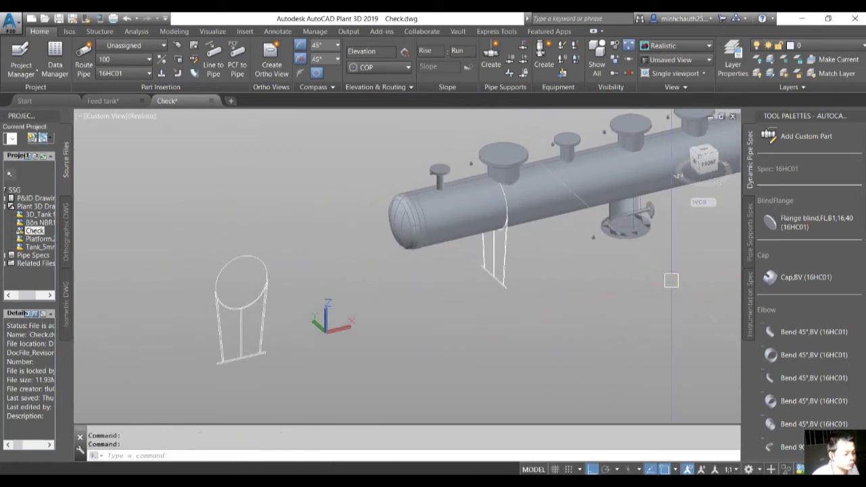
- Window-select the loose saddle and rotate it about a picked pivot point
{"action": "middle_click_drag", "start_coordinate": [304, 340], "coordinate": [348, 310]}
{"action": "left_click", "coordinate": [189, 186]}
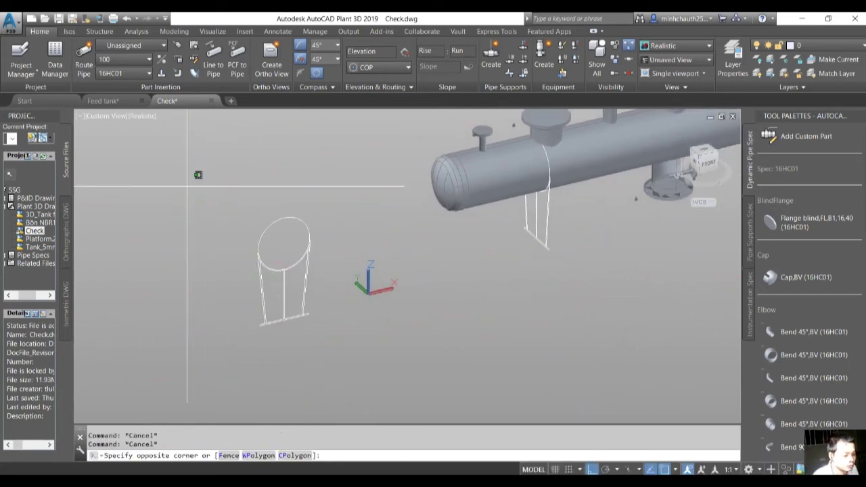
{"action": "left_click", "coordinate": [350, 362]}
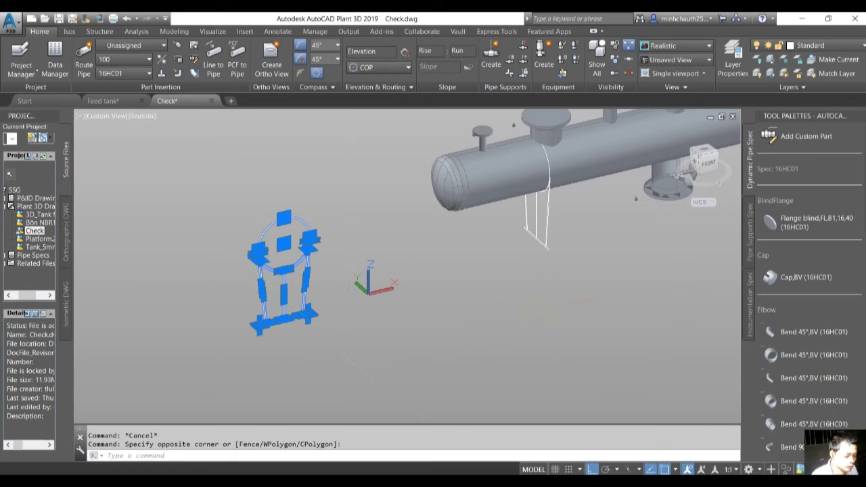
{"action": "type", "text": "ro"}
{"action": "key", "text": "Return"}
{"action": "scroll", "coordinate": [318, 324], "scroll_direction": "up", "scroll_amount": 3}
{"action": "scroll", "coordinate": [304, 309], "scroll_direction": "up", "scroll_amount": 2}
{"action": "left_click", "coordinate": [303, 309]}
{"action": "scroll", "coordinate": [344, 340], "scroll_direction": "down", "scroll_amount": 3}
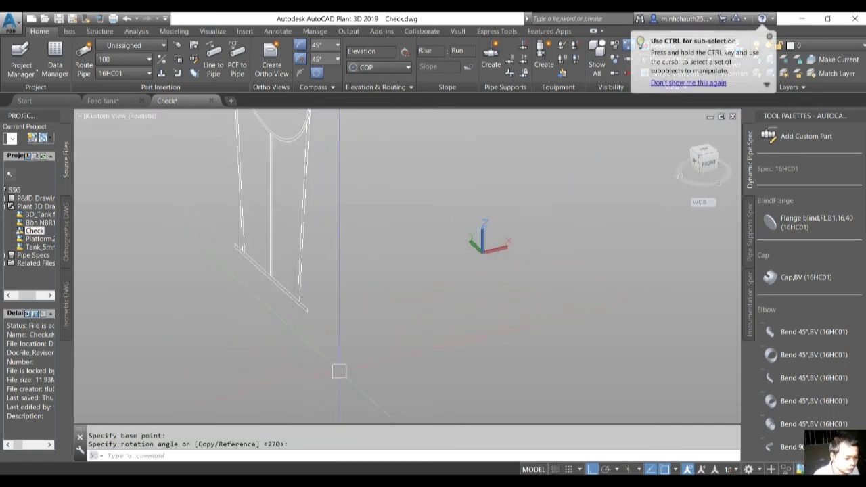
{"action": "scroll", "coordinate": [337, 327], "scroll_direction": "down", "scroll_amount": 2}
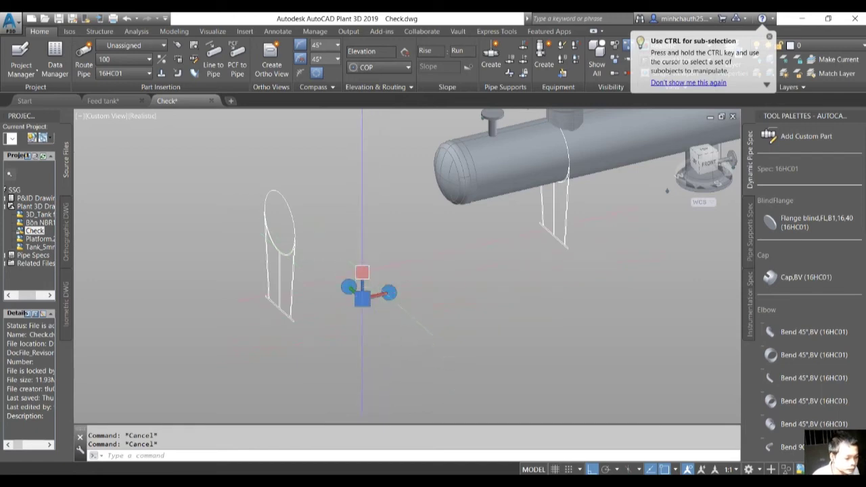
{"action": "left_click", "coordinate": [389, 292]}
{"action": "key", "text": "Escape"}
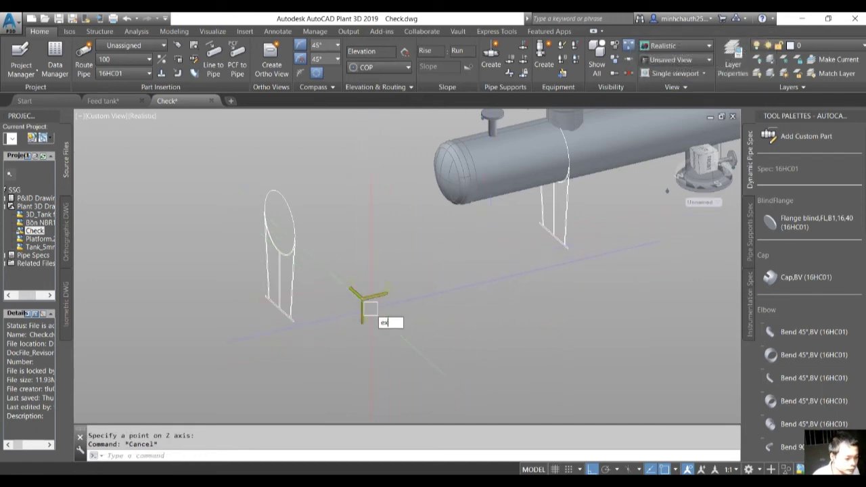
- Extrude the base rectangle 250 into a solid slab and move it 125
{"action": "type", "text": "ext"}
{"action": "key", "text": "Return"}
{"action": "scroll", "coordinate": [284, 325], "scroll_direction": "up", "scroll_amount": 2}
{"action": "left_click", "coordinate": [263, 324]}
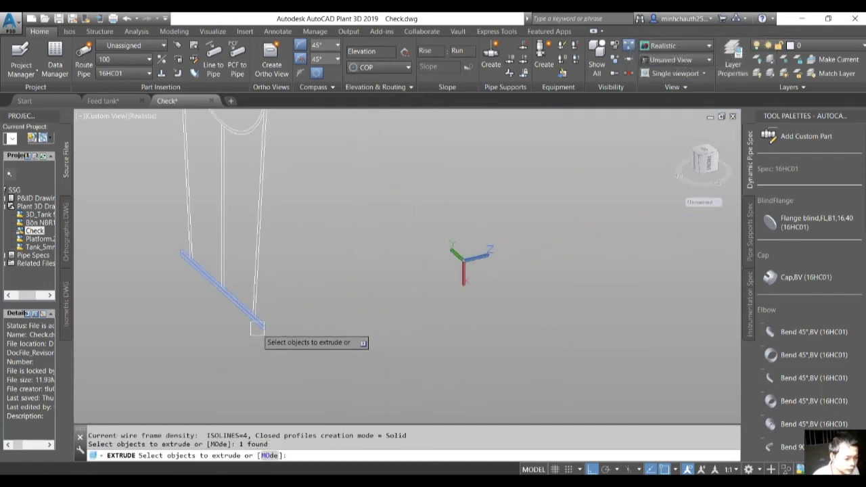
{"action": "key", "text": "Return"}
{"action": "type", "text": "250"}
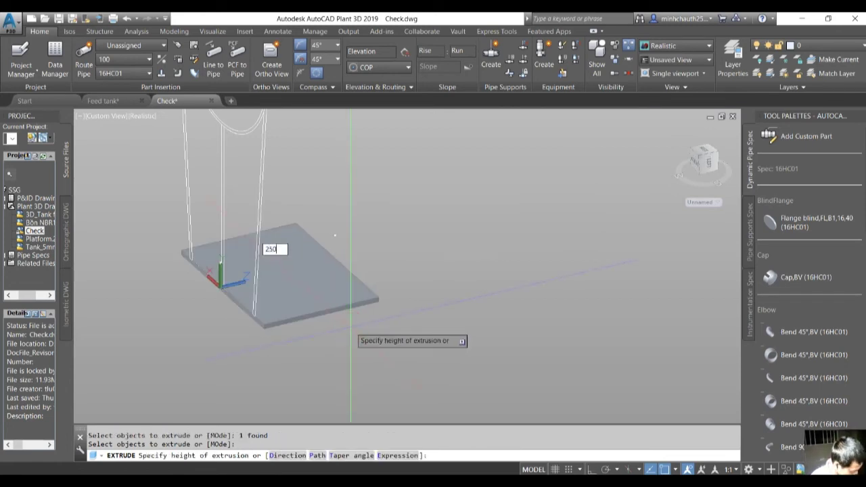
{"action": "key", "text": "Return"}
{"action": "key", "text": "Escape"}
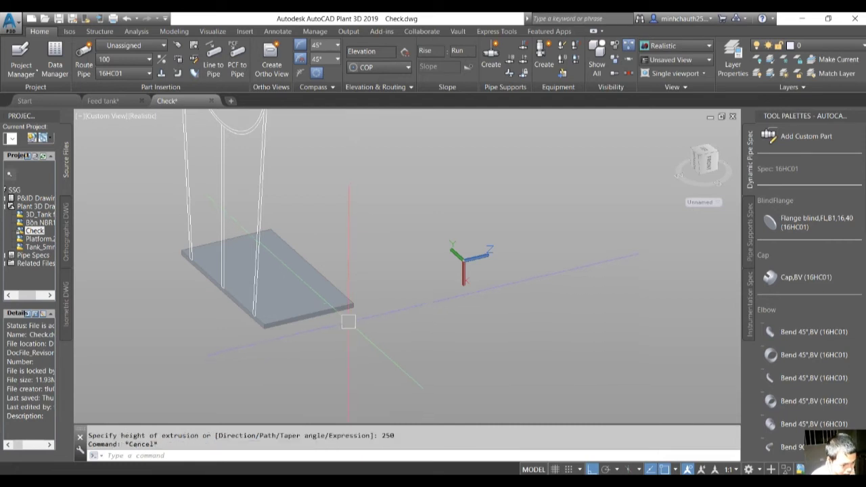
{"action": "left_click", "coordinate": [336, 315]}
{"action": "type", "text": "m"}
{"action": "key", "text": "Return"}
{"action": "left_click", "coordinate": [408, 348]}
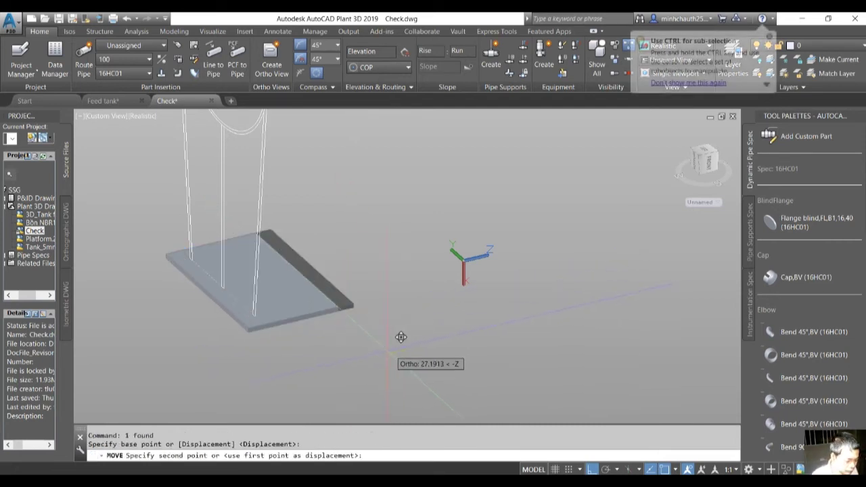
{"action": "type", "text": "125"}
{"action": "key", "text": "Return"}
{"action": "key", "text": "Escape"}
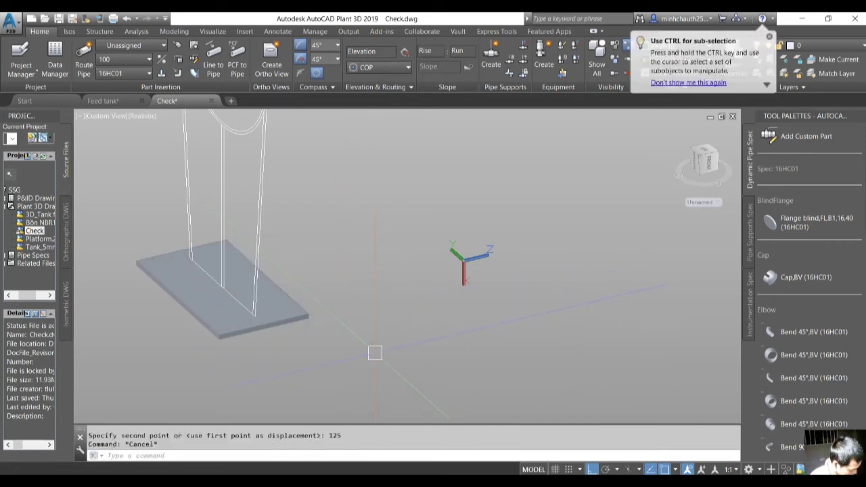
{"action": "type", "text": "ext"}
- Extrude the upright web profile 200 into a solid panel and move it 100
{"action": "key", "text": "Return"}
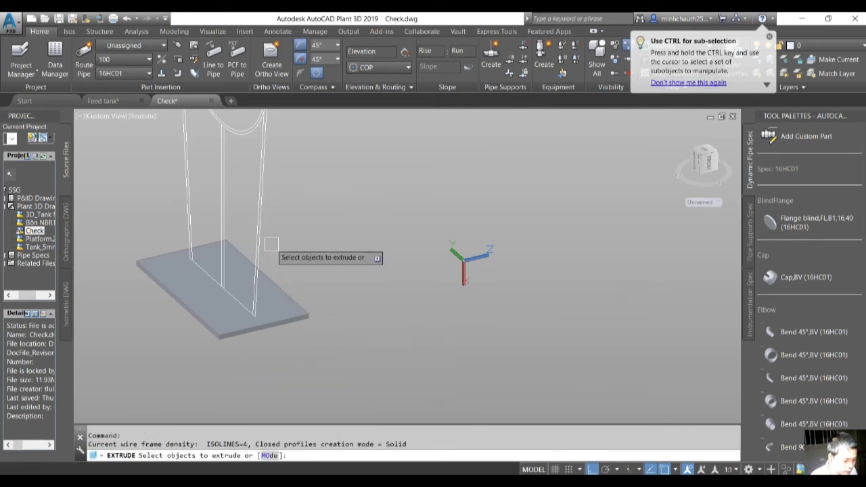
{"action": "left_click", "coordinate": [259, 240]}
{"action": "key", "text": "Return"}
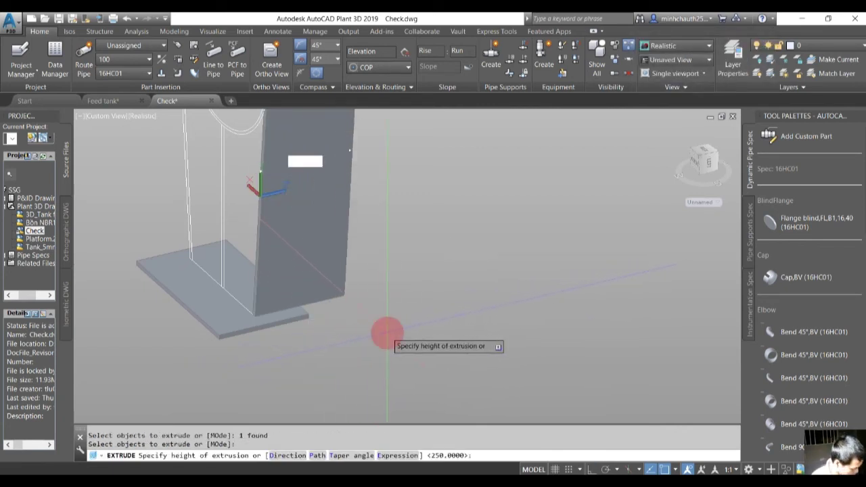
{"action": "type", "text": "100"}
{"action": "key", "text": "Return"}
{"action": "key", "text": "Escape"}
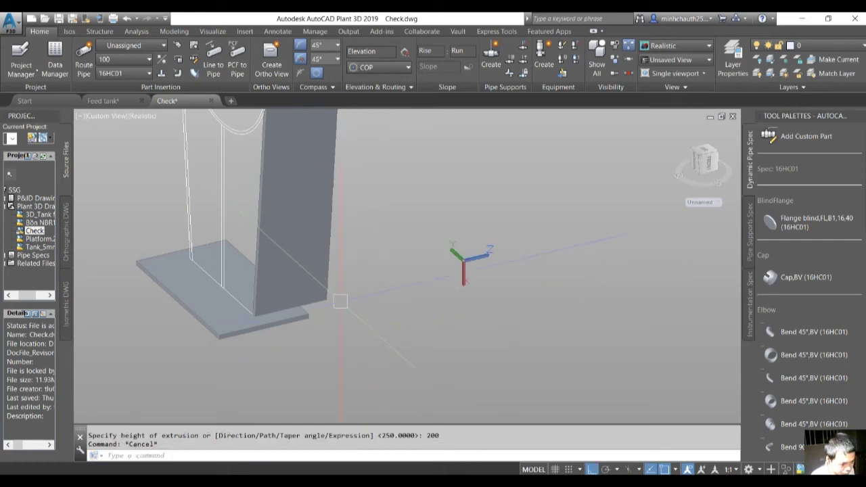
{"action": "left_click", "coordinate": [328, 297]}
{"action": "type", "text": "m"}
{"action": "key", "text": "Return"}
{"action": "left_click", "coordinate": [365, 348]}
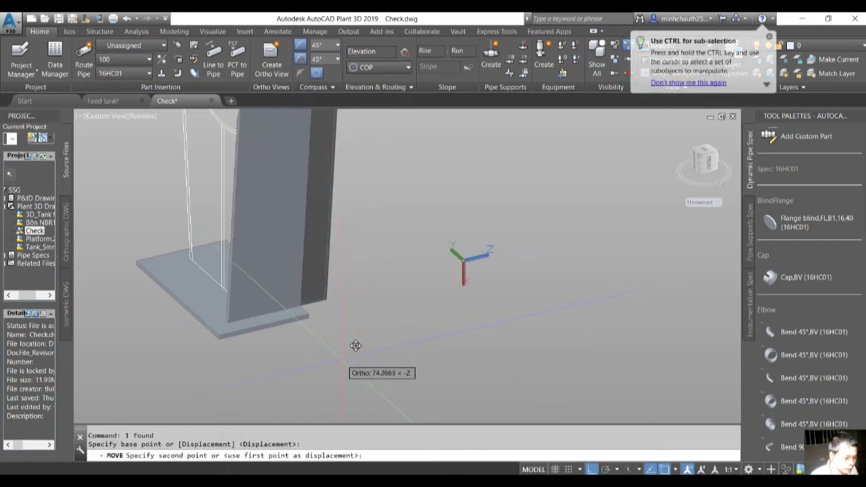
{"action": "type", "text": "100"}
{"action": "key", "text": "Return"}
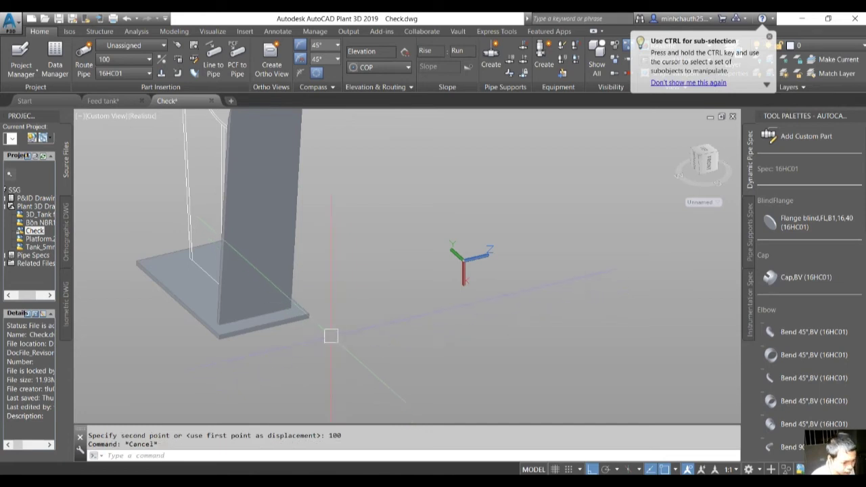
{"action": "middle_click_drag", "start_coordinate": [331, 336], "coordinate": [361, 384]}
{"action": "scroll", "coordinate": [222, 295], "scroll_direction": "up", "scroll_amount": 5}
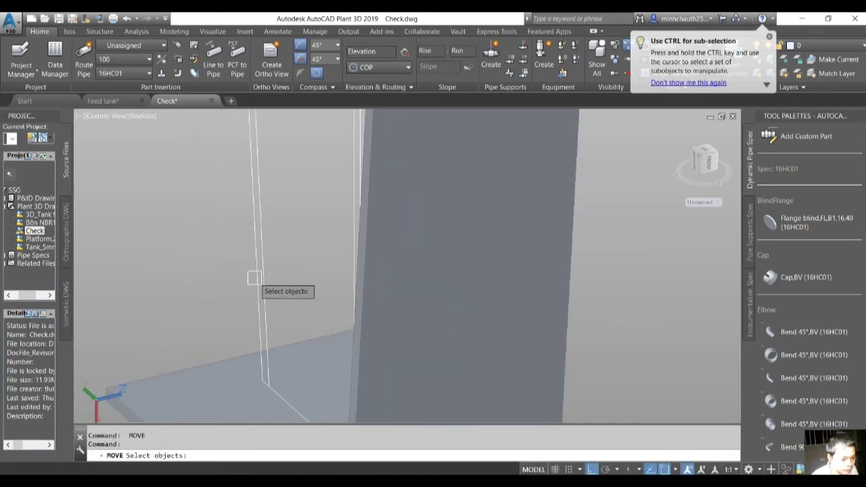
- Extrude the second web outline into a solid panel 200 high
{"action": "left_click", "coordinate": [254, 279]}
{"action": "key", "text": "Return"}
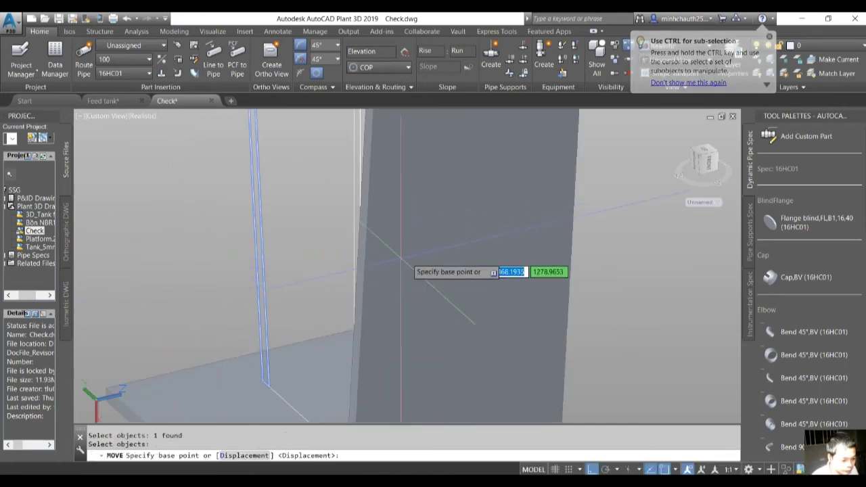
{"action": "key", "text": "Escape"}
{"action": "key", "text": "Escape"}
{"action": "key", "text": "Escape"}
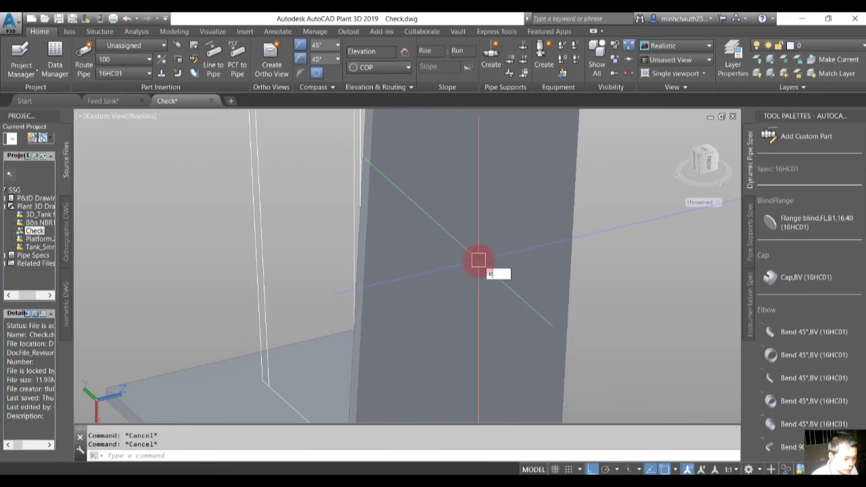
{"action": "key", "text": "Return"}
{"action": "left_click", "coordinate": [248, 306]}
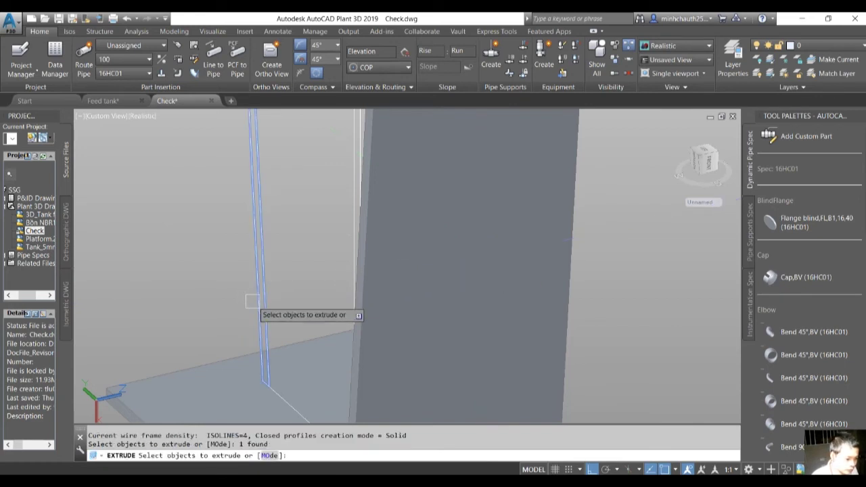
{"action": "key", "text": "Return"}
{"action": "type", "text": "2"}
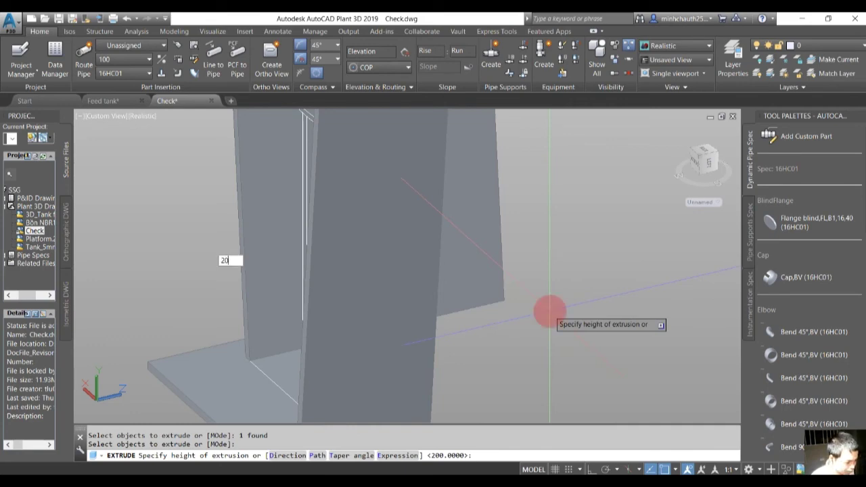
{"action": "type", "text": "0"}
{"action": "key", "text": "Return"}
{"action": "key", "text": "Escape"}
{"action": "key", "text": "Escape"}
- Move the second panel 100 into position on the base plate
{"action": "left_click", "coordinate": [262, 302]}
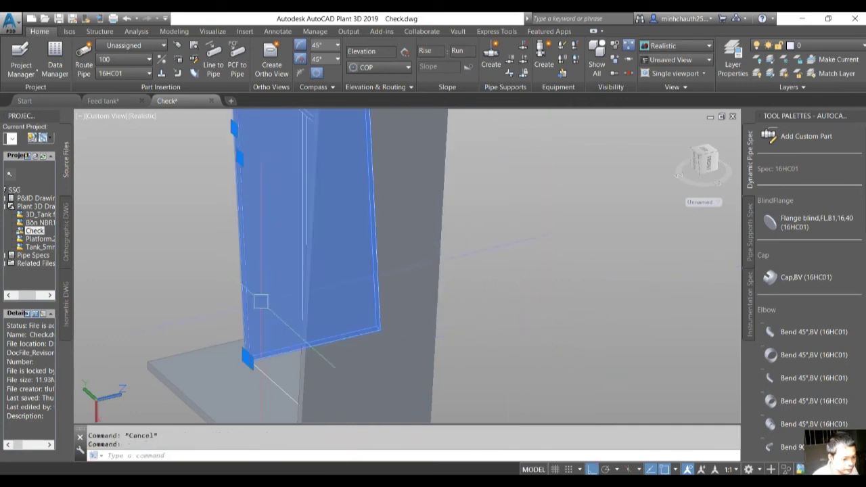
{"action": "type", "text": "m"}
{"action": "key", "text": "Return"}
{"action": "scroll", "coordinate": [575, 331], "scroll_direction": "down", "scroll_amount": 3}
{"action": "left_click", "coordinate": [601, 357]}
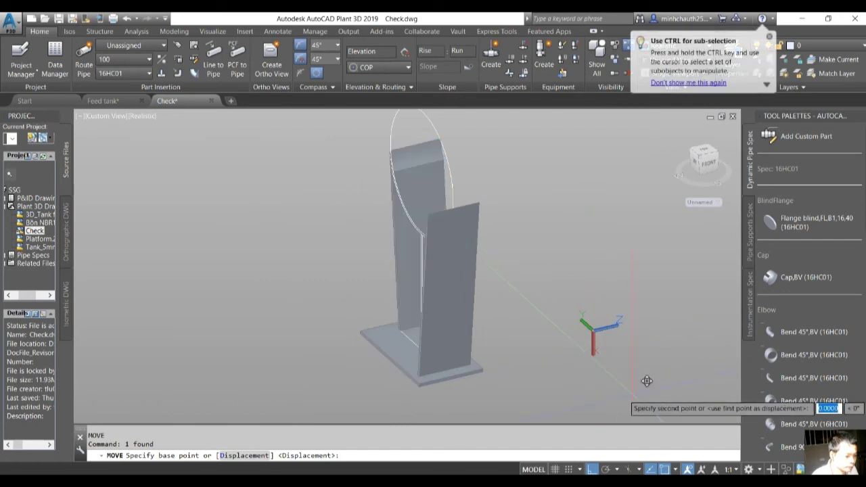
{"action": "type", "text": "100"}
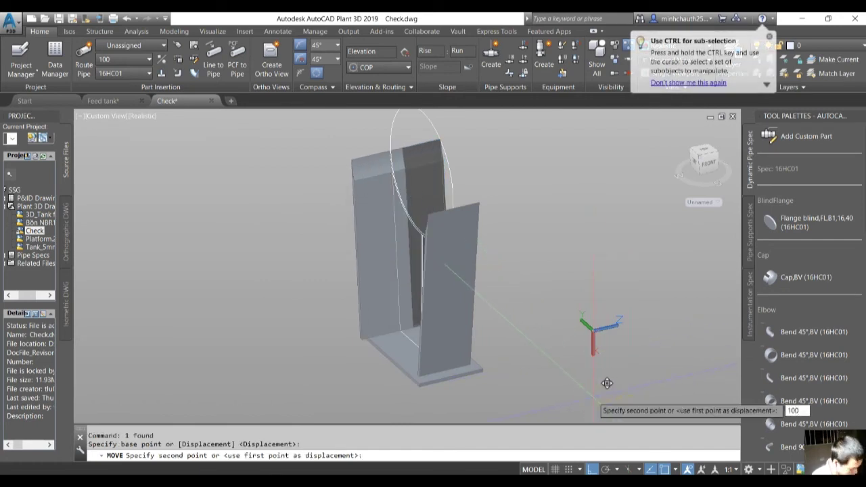
{"action": "key", "text": "Return"}
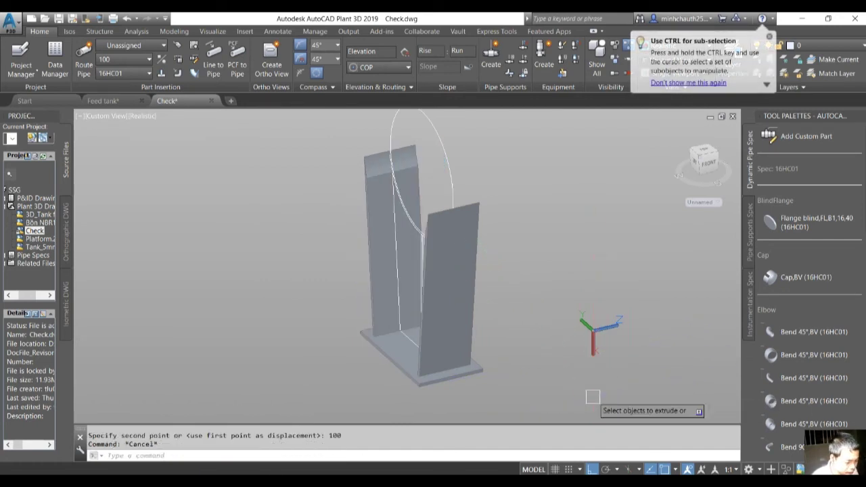
{"action": "scroll", "coordinate": [419, 349], "scroll_direction": "up", "scroll_amount": 3}
{"action": "scroll", "coordinate": [387, 332], "scroll_direction": "up", "scroll_amount": 3}
- Extrude the curved saddle profile into a solid plate 12 thick
{"action": "left_click", "coordinate": [326, 335]}
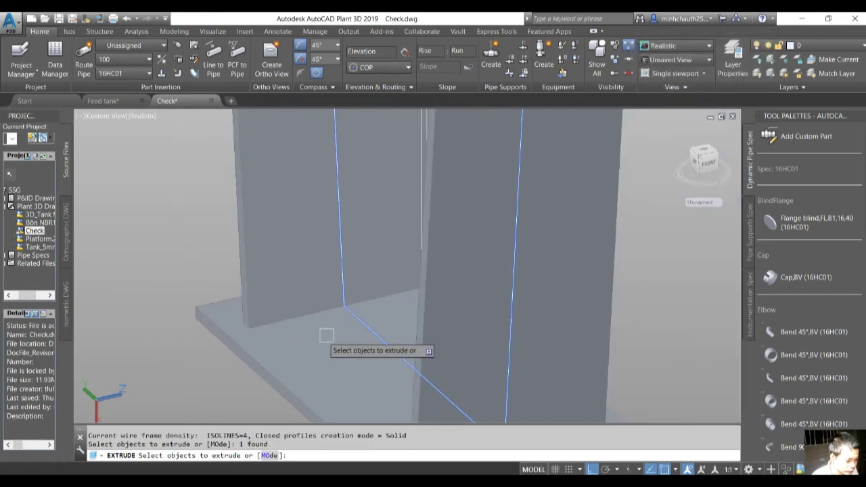
{"action": "scroll", "coordinate": [569, 335], "scroll_direction": "down", "scroll_amount": 3}
{"action": "key", "text": "Return"}
{"action": "scroll", "coordinate": [586, 381], "scroll_direction": "up", "scroll_amount": 2}
{"action": "type", "text": "12"}
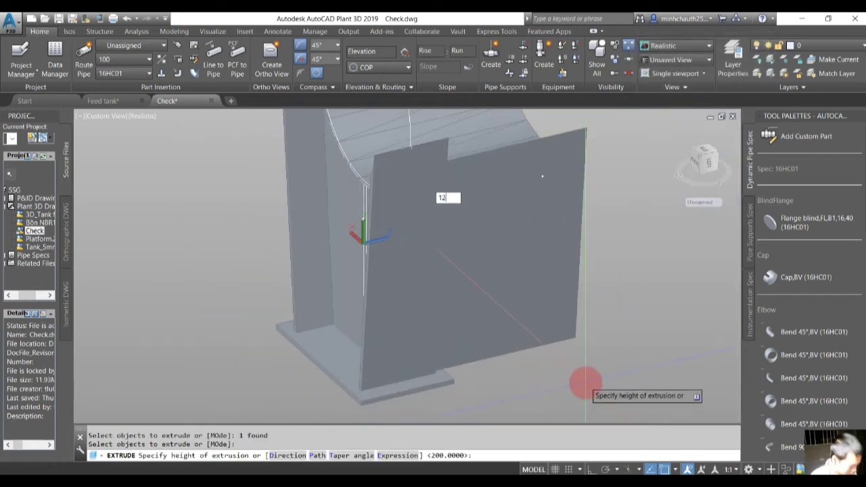
{"action": "key", "text": "Return"}
{"action": "scroll", "coordinate": [359, 359], "scroll_direction": "up", "scroll_amount": 3}
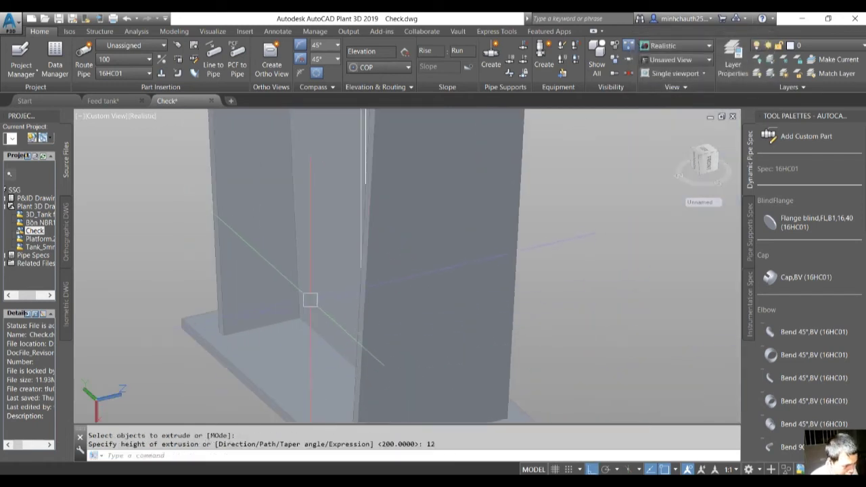
- Select the curved plate and start a move, then abandon it
{"action": "left_click", "coordinate": [314, 300]}
{"action": "scroll", "coordinate": [298, 298], "scroll_direction": "down", "scroll_amount": 2}
{"action": "scroll", "coordinate": [494, 349], "scroll_direction": "down", "scroll_amount": 1}
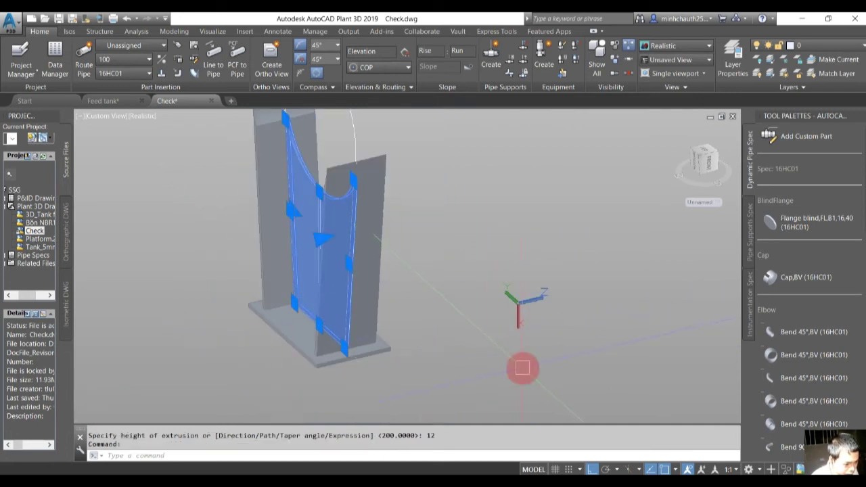
{"action": "type", "text": "m"}
{"action": "key", "text": "Return"}
{"action": "left_click", "coordinate": [523, 368]}
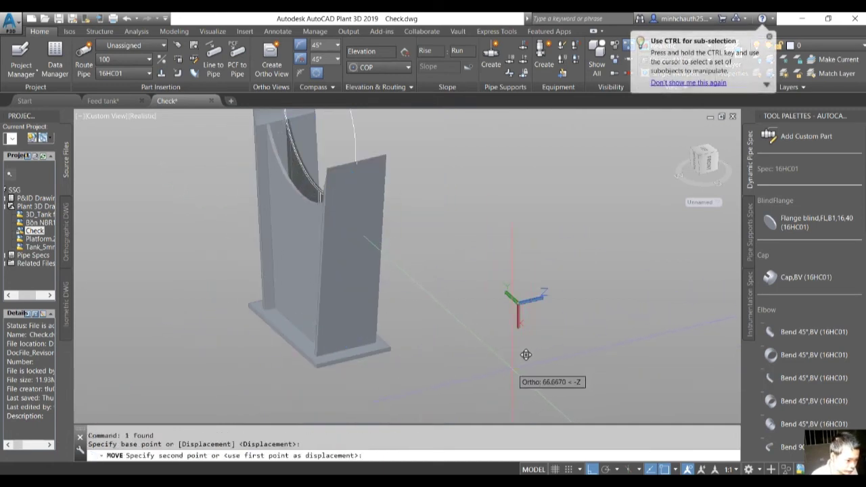
{"action": "key", "text": "Escape"}
- Move the curved plate and selected parts 6 units along the support
{"action": "scroll", "coordinate": [329, 192], "scroll_direction": "up", "scroll_amount": 3}
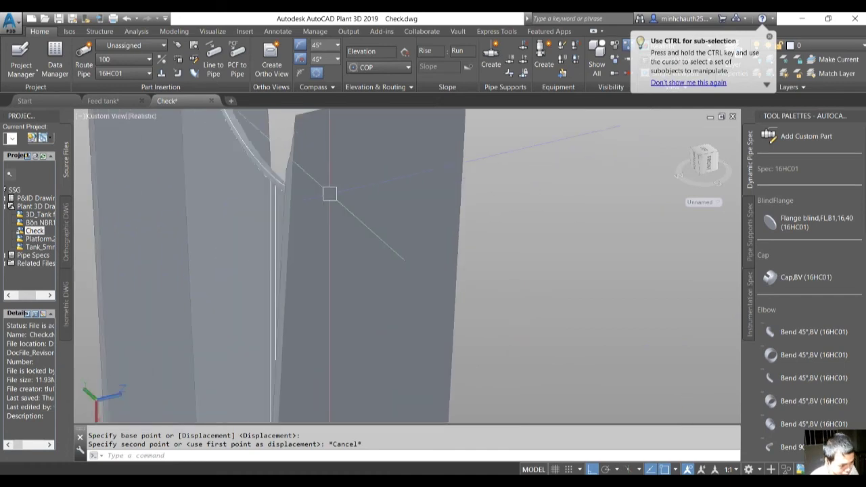
{"action": "scroll", "coordinate": [248, 199], "scroll_direction": "up", "scroll_amount": 2}
{"action": "left_click", "coordinate": [258, 203]}
{"action": "scroll", "coordinate": [298, 228], "scroll_direction": "up", "scroll_amount": 2}
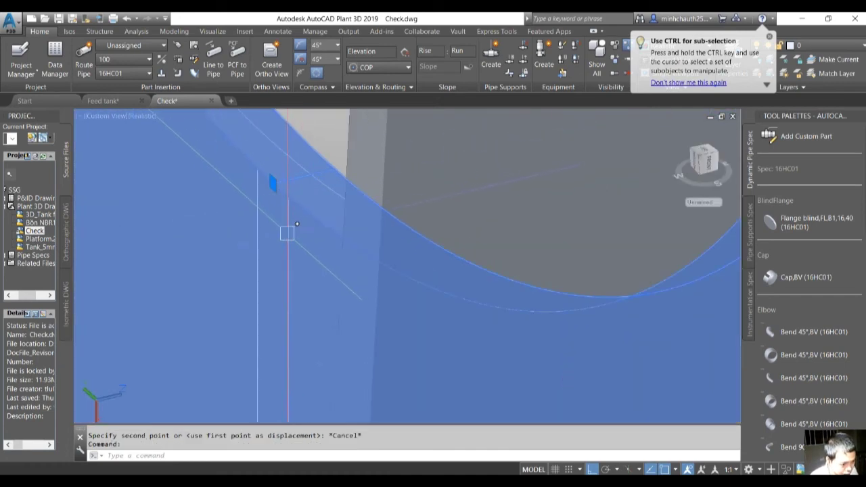
{"action": "scroll", "coordinate": [284, 232], "scroll_direction": "down", "scroll_amount": 3}
{"action": "scroll", "coordinate": [426, 329], "scroll_direction": "down", "scroll_amount": 2}
{"action": "middle_click_drag", "start_coordinate": [426, 329], "coordinate": [473, 203], "text": "shift"}
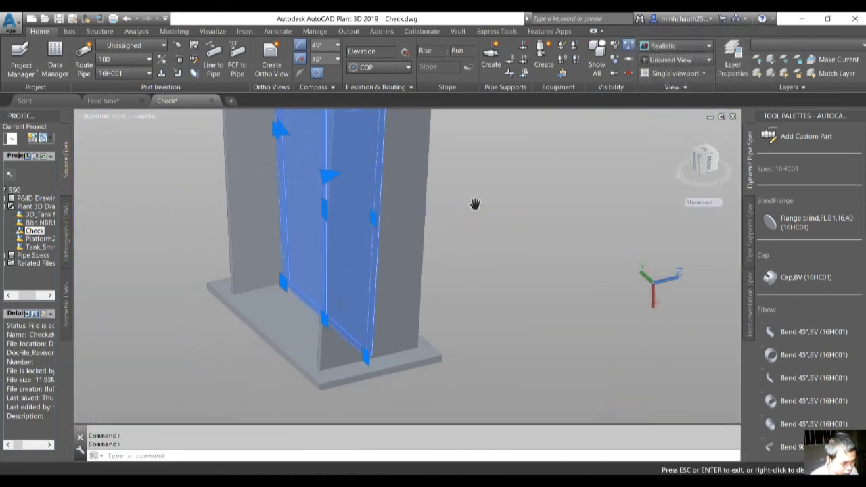
{"action": "type", "text": "m"}
{"action": "key", "text": "Return"}
{"action": "left_click", "coordinate": [549, 330]}
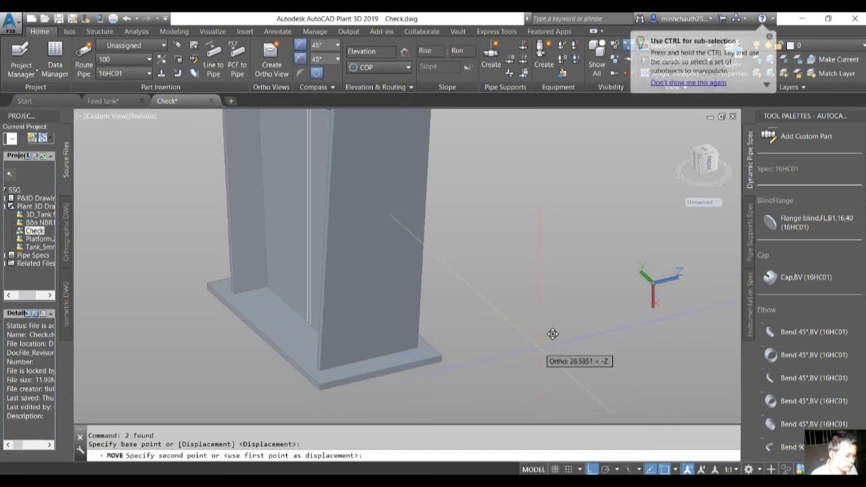
{"action": "type", "text": "6"}
{"action": "key", "text": "Return"}
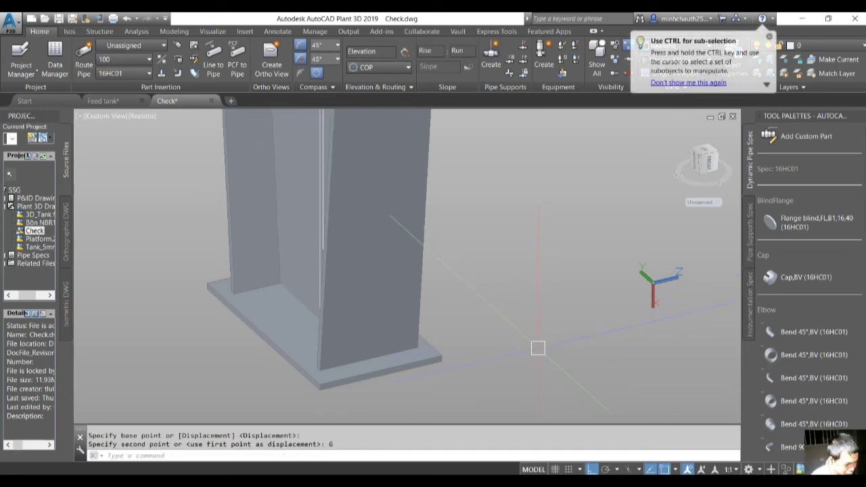
{"action": "middle_click_drag", "start_coordinate": [507, 352], "coordinate": [519, 345]}
- Try a construction line and an extrusion on the column edge, cancelling both
{"action": "key", "text": "Return"}
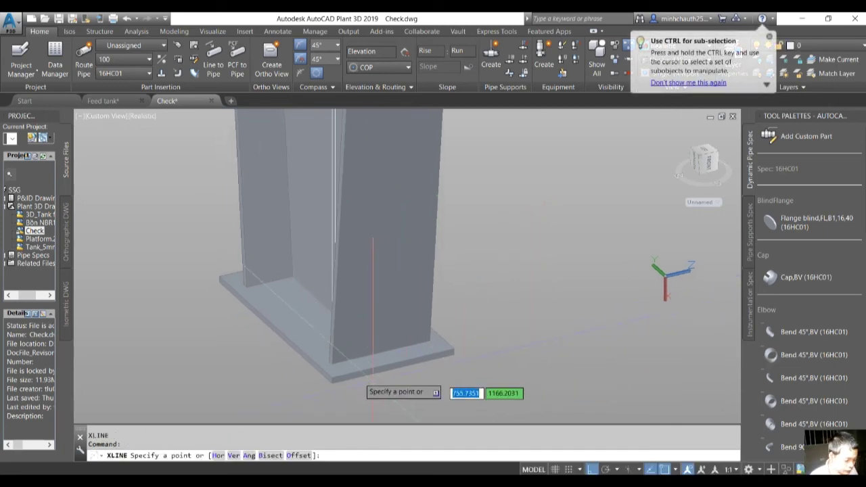
{"action": "scroll", "coordinate": [345, 376], "scroll_direction": "up", "scroll_amount": 3}
{"action": "left_click", "coordinate": [312, 351]}
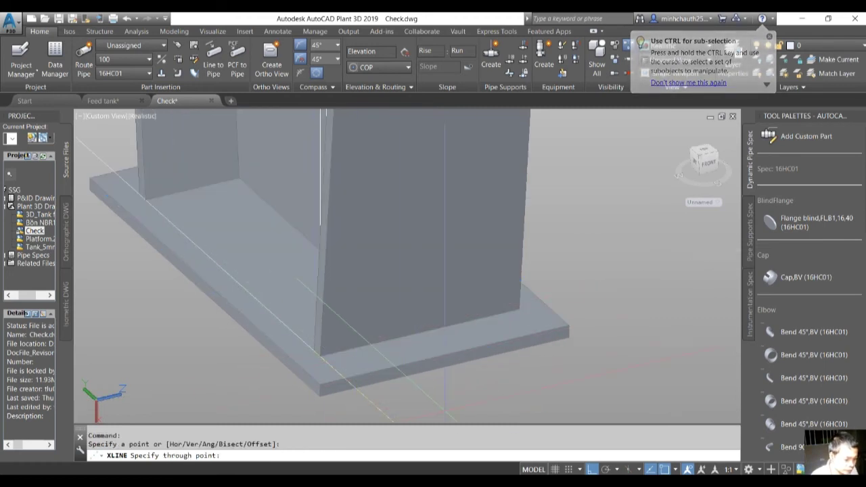
{"action": "key", "text": "Escape"}
{"action": "type", "text": "et"}
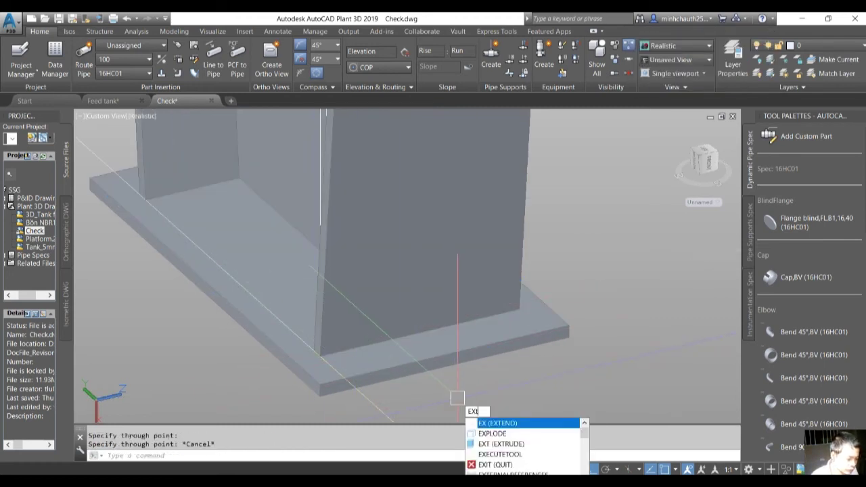
{"action": "key", "text": "Return"}
{"action": "scroll", "coordinate": [405, 291], "scroll_direction": "up", "scroll_amount": 3}
{"action": "mouse_move", "coordinate": [378, 298]}
{"action": "middle_mouse_down", "text": "shift"}
{"action": "mouse_move", "coordinate": [355, 298]}
{"action": "mouse_move", "coordinate": [364, 341]}
{"action": "middle_mouse_up", "text": "shift"}
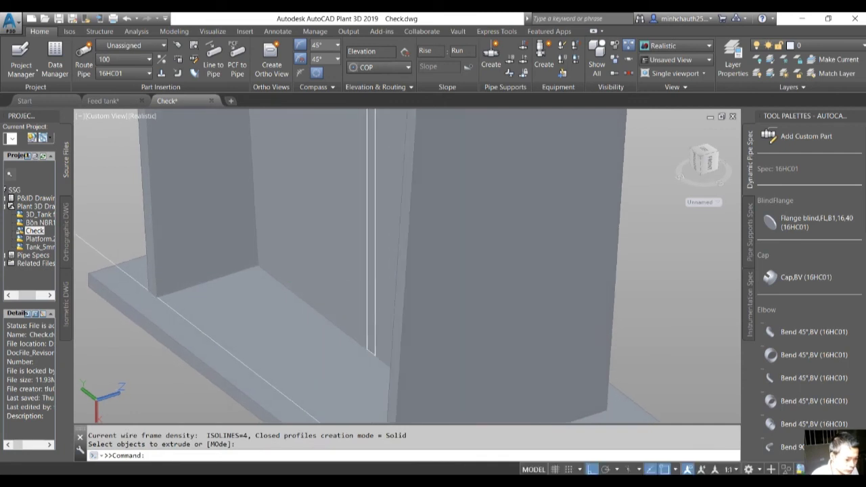
{"action": "scroll", "coordinate": [363, 341], "scroll_direction": "up", "scroll_amount": 3}
{"action": "left_click", "coordinate": [366, 330]}
{"action": "scroll", "coordinate": [361, 310], "scroll_direction": "down", "scroll_amount": 2}
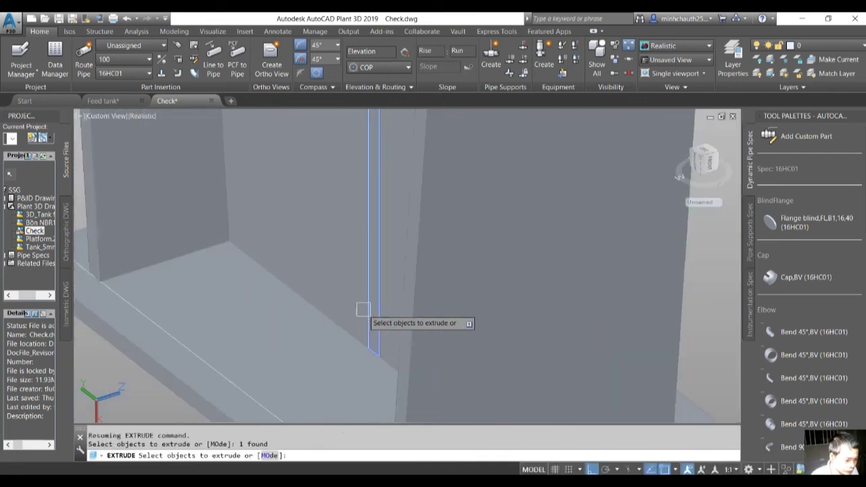
{"action": "key", "text": "Return"}
{"action": "scroll", "coordinate": [345, 284], "scroll_direction": "down", "scroll_amount": 3}
{"action": "scroll", "coordinate": [320, 344], "scroll_direction": "up", "scroll_amount": 3}
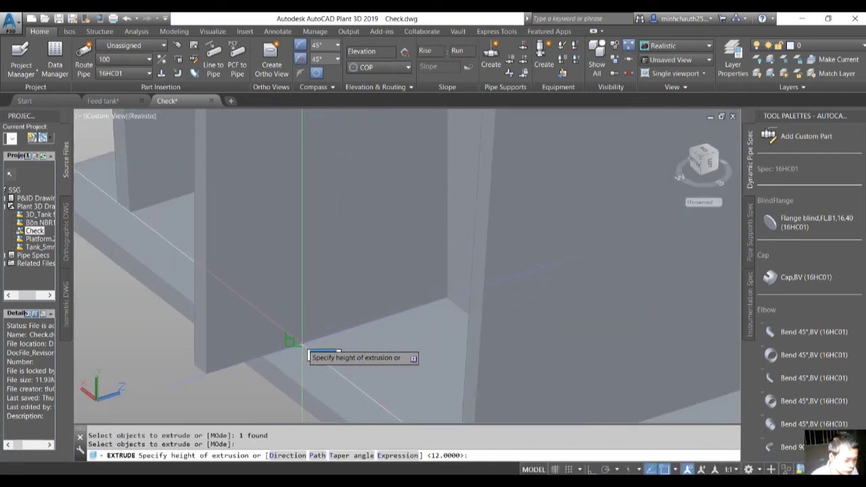
{"action": "scroll", "coordinate": [311, 352], "scroll_direction": "down", "scroll_amount": 3}
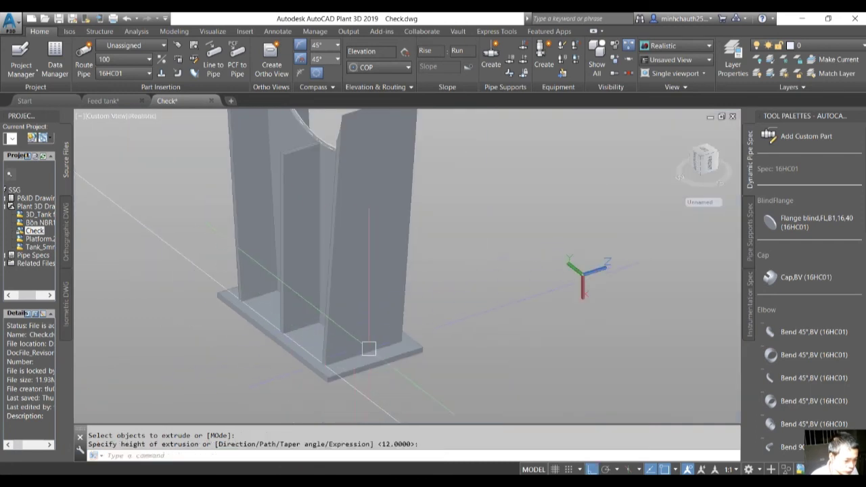
{"action": "key", "text": "Escape"}
{"action": "key", "text": "Escape"}
- Delete the stray object lying along the base plate
{"action": "key", "text": "Delete"}
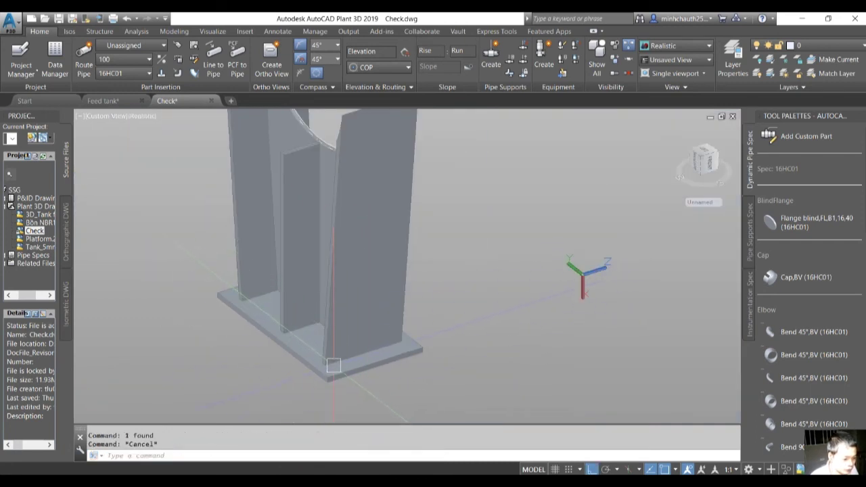
{"action": "middle_click_drag", "start_coordinate": [333, 365], "coordinate": [361, 344]}
{"action": "scroll", "coordinate": [311, 294], "scroll_direction": "up", "scroll_amount": 2}
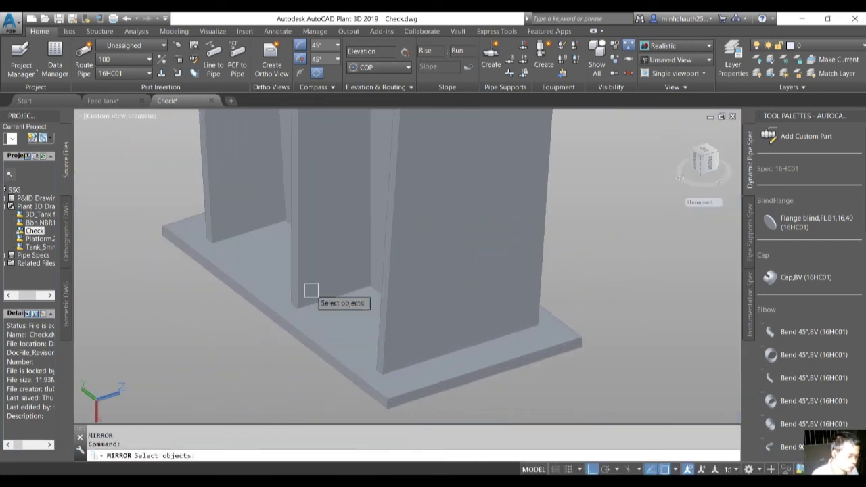
- Try mirroring the middle plate, then cancel the mirror
{"action": "left_click", "coordinate": [294, 265]}
{"action": "scroll", "coordinate": [355, 355], "scroll_direction": "down", "scroll_amount": 3}
{"action": "scroll", "coordinate": [355, 305], "scroll_direction": "up", "scroll_amount": 3}
{"action": "key", "text": "Return"}
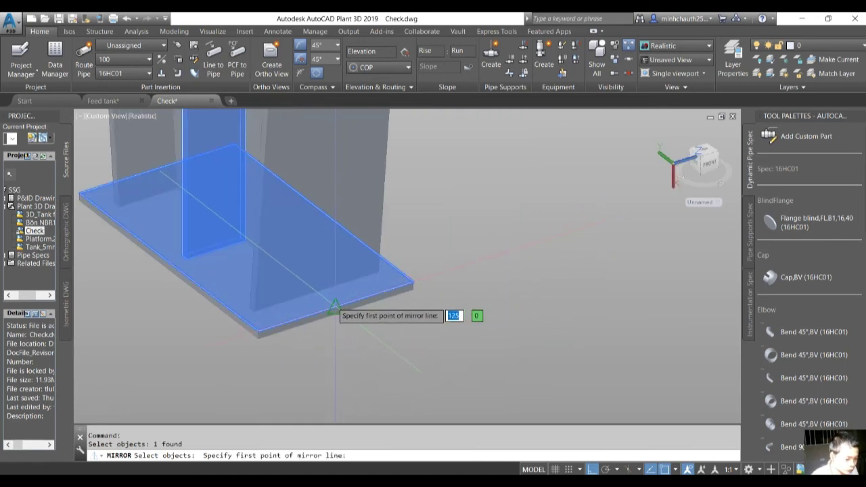
{"action": "left_click", "coordinate": [335, 307]}
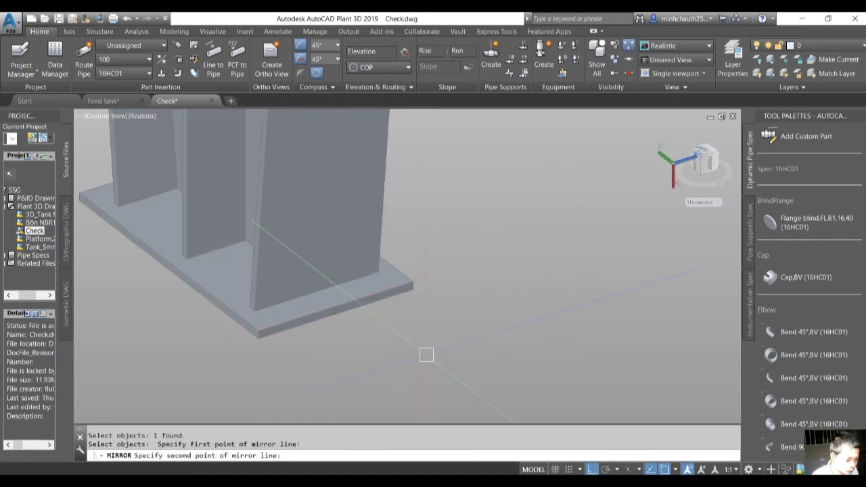
{"action": "key", "text": "Escape"}
{"action": "key", "text": "Escape"}
{"action": "middle_click_drag", "start_coordinate": [425, 354], "coordinate": [397, 336], "text": "shift"}
{"action": "scroll", "coordinate": [260, 165], "scroll_direction": "up", "scroll_amount": 4}
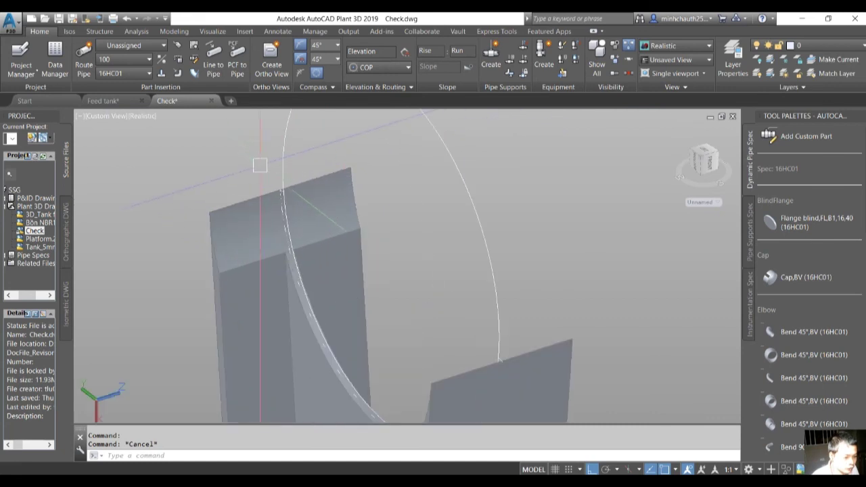
{"action": "type", "text": "ext"}
{"action": "key", "text": "Return"}
{"action": "scroll", "coordinate": [281, 193], "scroll_direction": "up", "scroll_amount": 3}
- Extrude the curved saddle profile into the saddle trough
{"action": "scroll", "coordinate": [280, 193], "scroll_direction": "up", "scroll_amount": 3}
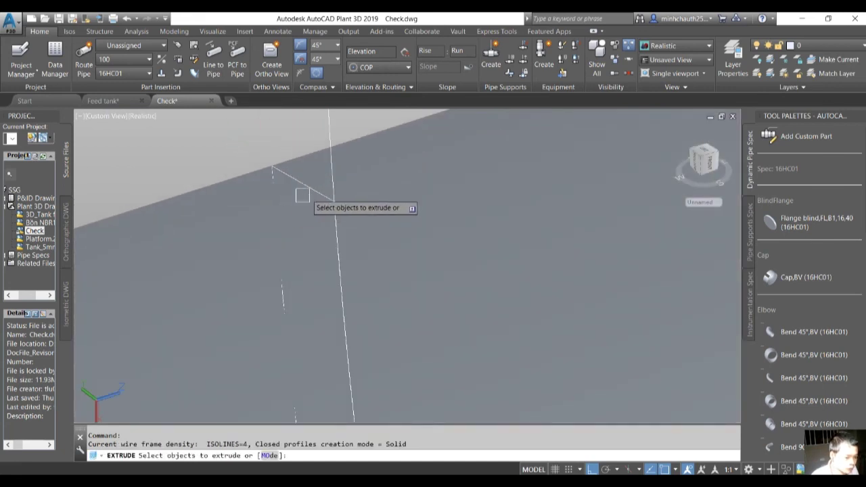
{"action": "left_click", "coordinate": [316, 194]}
{"action": "scroll", "coordinate": [315, 194], "scroll_direction": "down", "scroll_amount": 5}
{"action": "key", "text": "Return"}
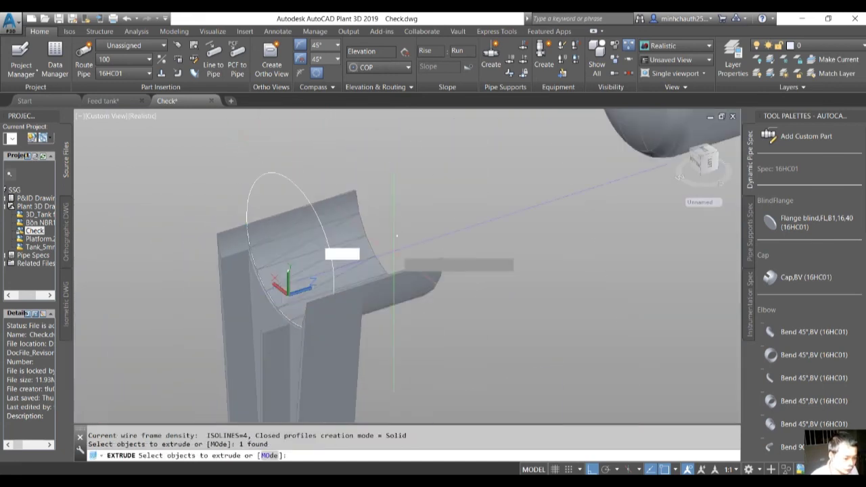
{"action": "type", "text": "250"}
{"action": "key", "text": "Return"}
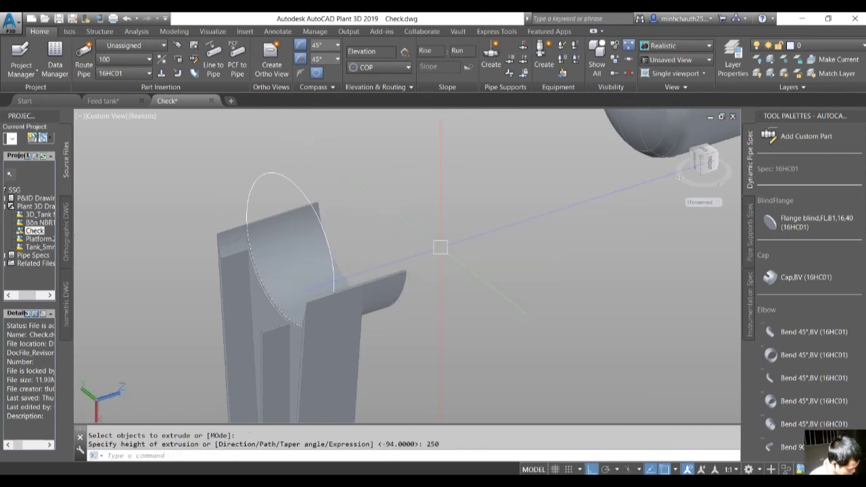
{"action": "key", "text": "Escape"}
- Move the saddle trough 125 units along its axis
{"action": "scroll", "coordinate": [383, 293], "scroll_direction": "up", "scroll_amount": 2}
{"action": "scroll", "coordinate": [396, 283], "scroll_direction": "down", "scroll_amount": 5}
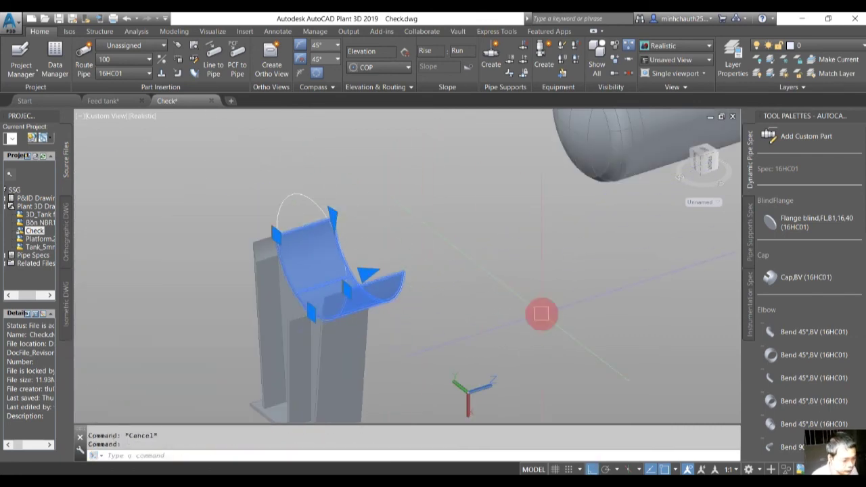
{"action": "type", "text": "m"}
{"action": "key", "text": "Return"}
{"action": "left_click", "coordinate": [533, 303]}
{"action": "type", "text": "125"}
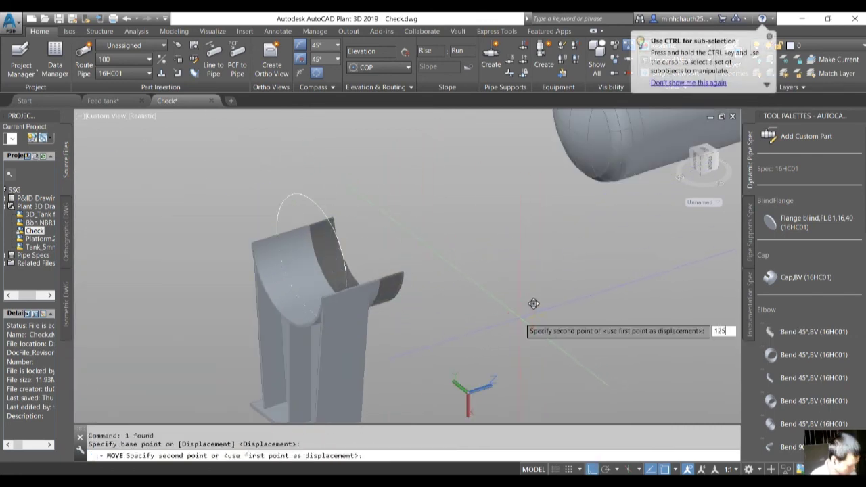
{"action": "key", "text": "Return"}
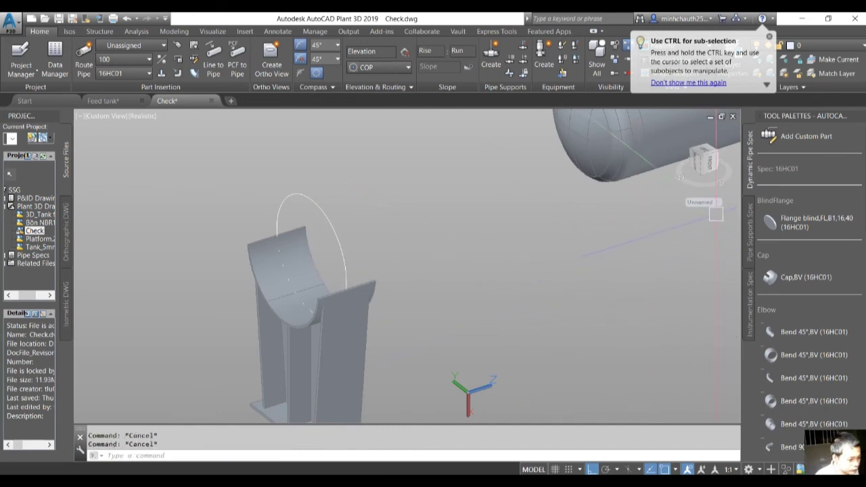
- Reset the UCS to World and mirror the vertical plate, keeping the original
{"action": "left_click", "coordinate": [727, 211]}
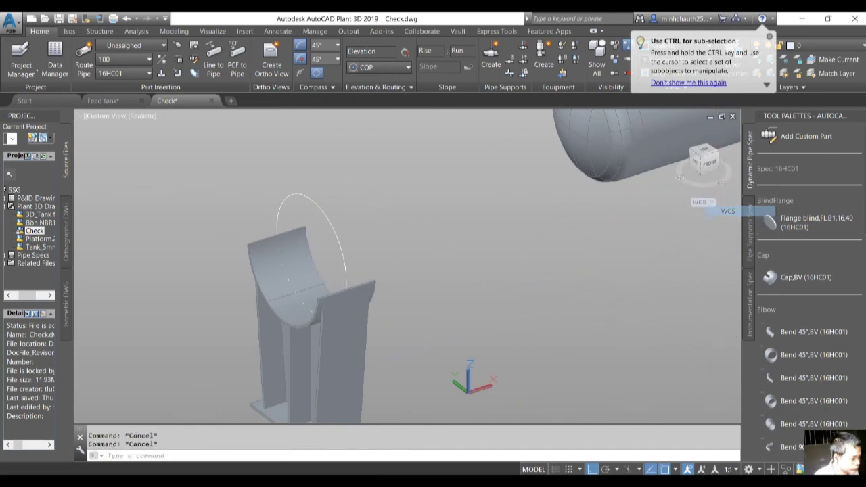
{"action": "middle_click_drag", "start_coordinate": [487, 290], "coordinate": [519, 239]}
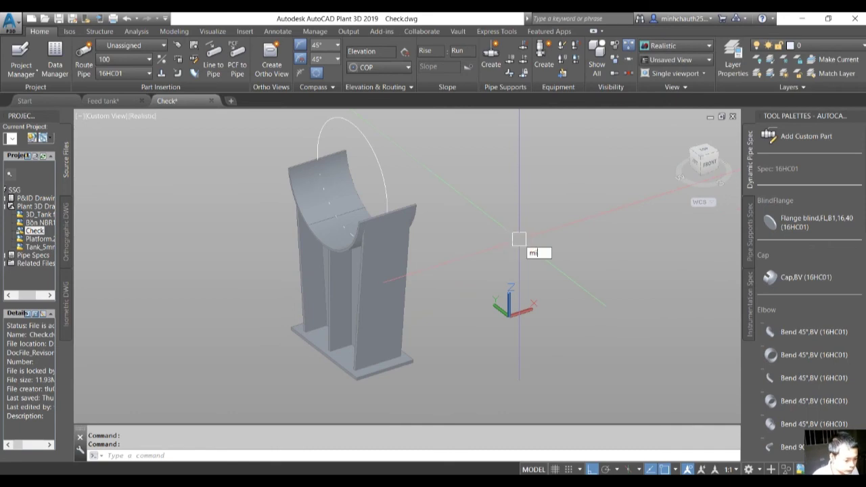
{"action": "scroll", "coordinate": [357, 326], "scroll_direction": "up", "scroll_amount": 3}
{"action": "left_click", "coordinate": [273, 287]}
{"action": "key", "text": "Return"}
{"action": "scroll", "coordinate": [331, 352], "scroll_direction": "down", "scroll_amount": 4}
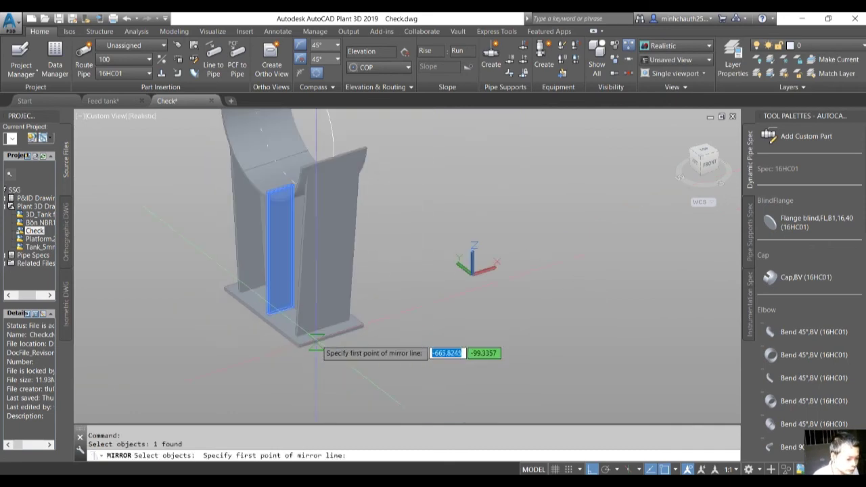
{"action": "scroll", "coordinate": [338, 342], "scroll_direction": "up", "scroll_amount": 5}
{"action": "left_click", "coordinate": [356, 326]}
{"action": "left_click", "coordinate": [467, 366]}
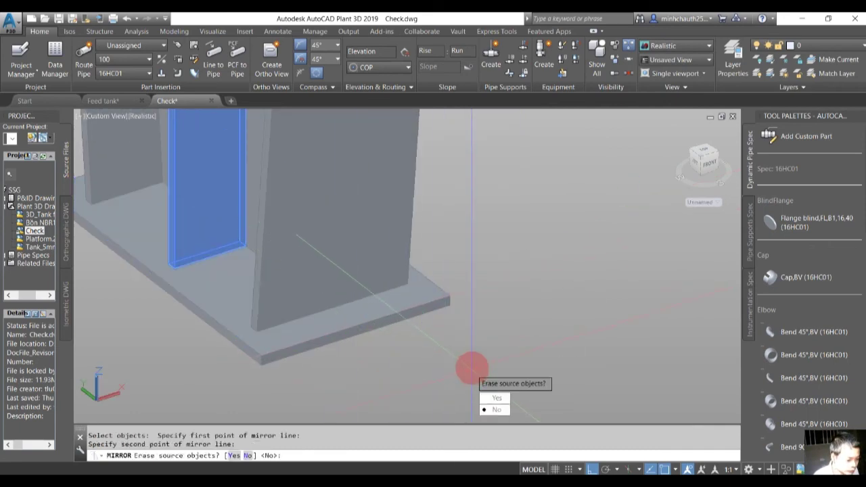
{"action": "key", "text": "Return"}
{"action": "scroll", "coordinate": [386, 314], "scroll_direction": "down", "scroll_amount": 3}
- Orbit around the saddle support to inspect the mirrored plate
{"action": "middle_click_drag", "start_coordinate": [402, 318], "coordinate": [365, 312], "text": "shift"}
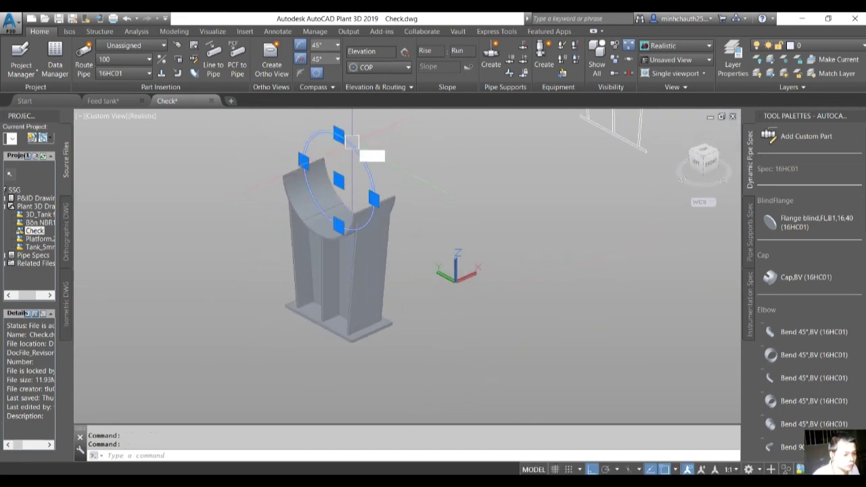
{"action": "scroll", "coordinate": [342, 264], "scroll_direction": "up", "scroll_amount": 3}
{"action": "scroll", "coordinate": [358, 296], "scroll_direction": "down", "scroll_amount": 3}
{"action": "mouse_move", "coordinate": [358, 296]}
{"action": "middle_mouse_down", "text": "shift"}
{"action": "mouse_move", "coordinate": [205, 306]}
{"action": "mouse_move", "coordinate": [236, 240]}
{"action": "mouse_move", "coordinate": [371, 303]}
{"action": "mouse_move", "coordinate": [358, 304]}
{"action": "middle_mouse_up", "text": "shift"}
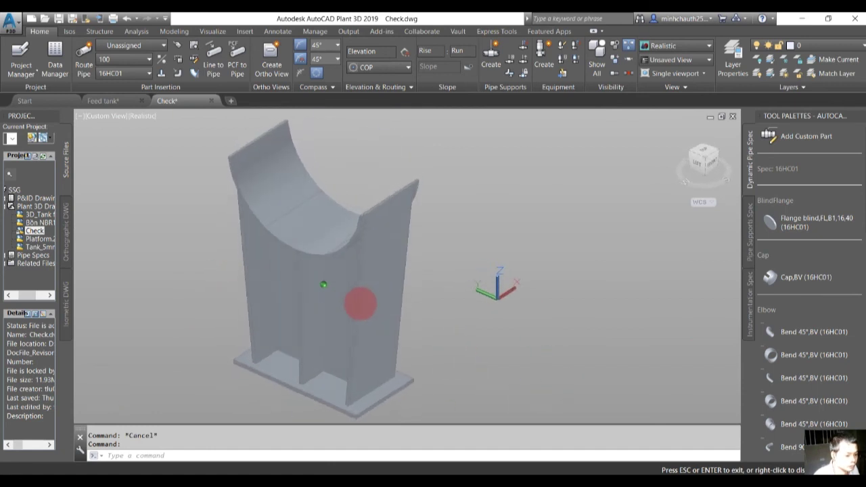
{"action": "scroll", "coordinate": [356, 297], "scroll_direction": "down", "scroll_amount": 2}
{"action": "scroll", "coordinate": [356, 298], "scroll_direction": "down", "scroll_amount": 2}
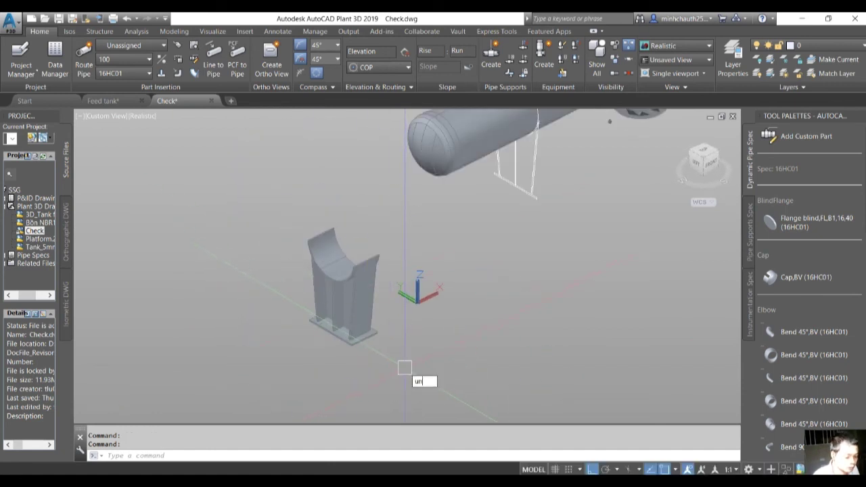
- Union the seven support pieces into one solid using a crossing window
{"action": "type", "text": "union"}
{"action": "key", "text": "Return"}
{"action": "left_click", "coordinate": [386, 371]}
{"action": "left_click", "coordinate": [251, 228]}
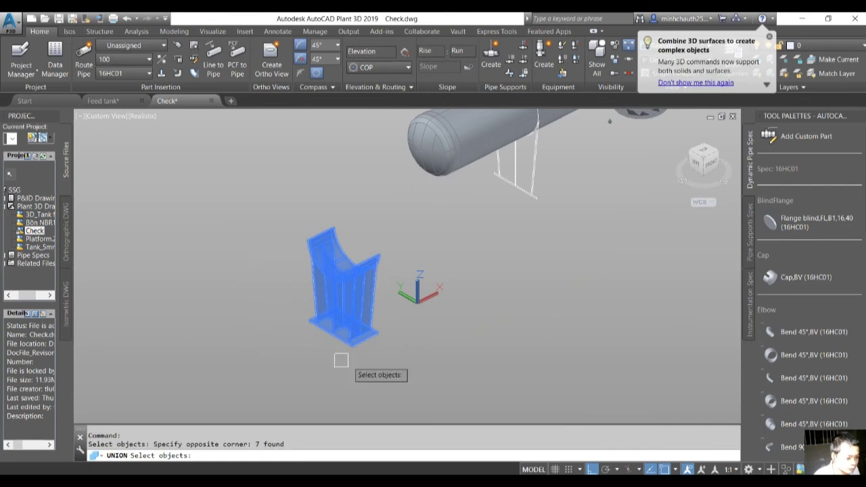
{"action": "key", "text": "Escape"}
- Move the solid saddle from its base-plate corner to its spot under the tank
{"action": "scroll", "coordinate": [361, 289], "scroll_direction": "up", "scroll_amount": 3}
{"action": "left_click", "coordinate": [361, 289]}
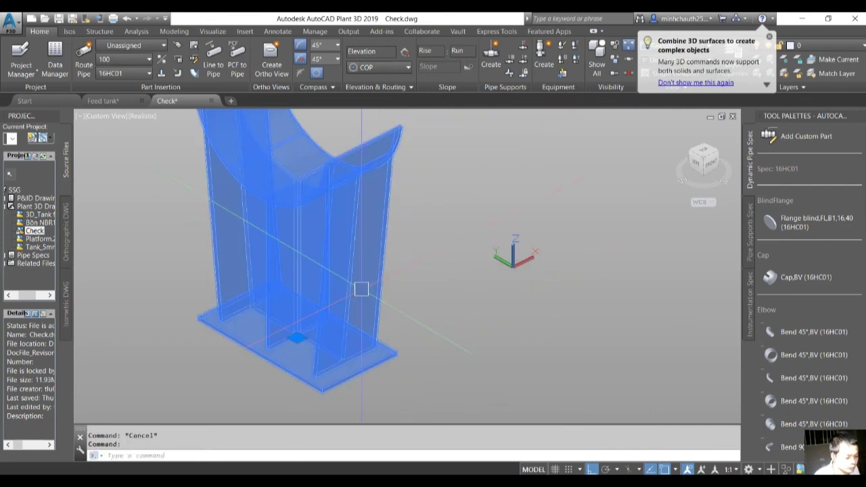
{"action": "type", "text": "m"}
{"action": "key", "text": "Return"}
{"action": "scroll", "coordinate": [340, 382], "scroll_direction": "up", "scroll_amount": 2}
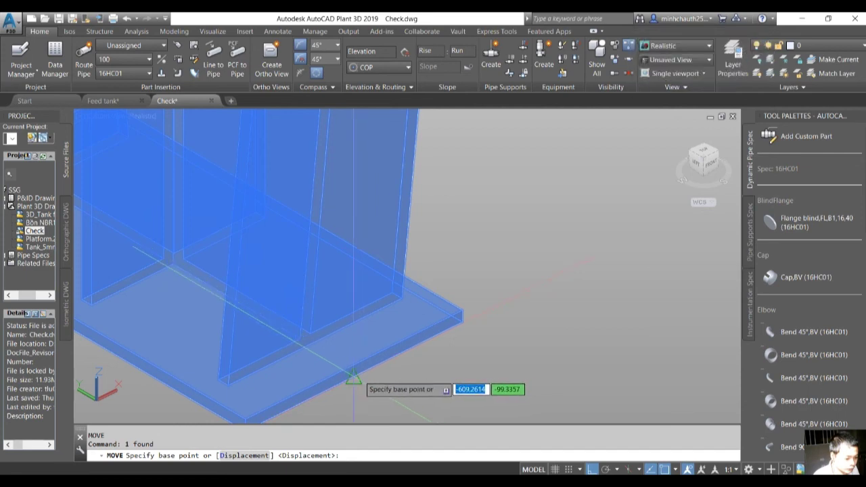
{"action": "left_click", "coordinate": [373, 362]}
{"action": "scroll", "coordinate": [372, 362], "scroll_direction": "down", "scroll_amount": 3}
{"action": "scroll", "coordinate": [324, 237], "scroll_direction": "down", "scroll_amount": 2}
{"action": "scroll", "coordinate": [386, 271], "scroll_direction": "up", "scroll_amount": 4}
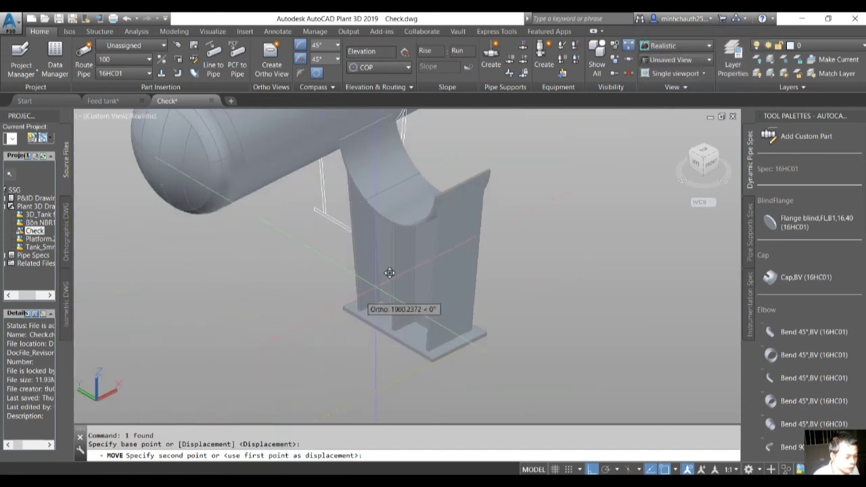
{"action": "scroll", "coordinate": [443, 232], "scroll_direction": "up", "scroll_amount": 2}
{"action": "scroll", "coordinate": [386, 286], "scroll_direction": "up", "scroll_amount": 2}
{"action": "scroll", "coordinate": [368, 286], "scroll_direction": "up", "scroll_amount": 2}
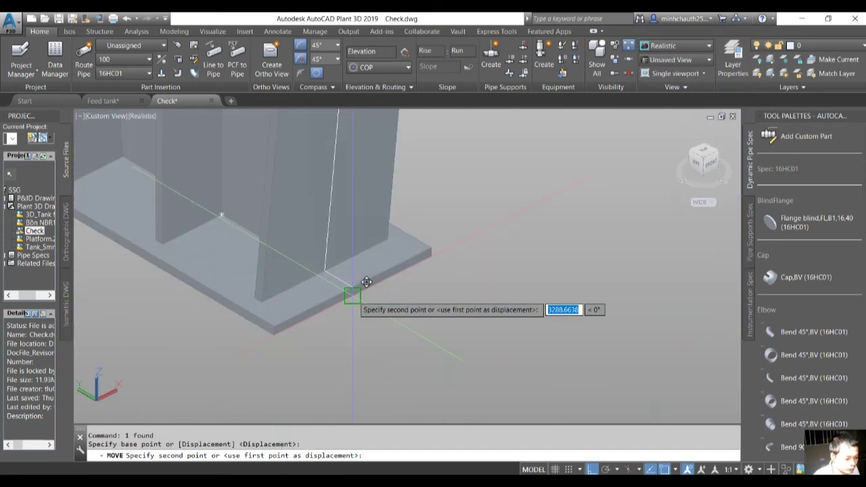
{"action": "left_click", "coordinate": [353, 295]}
{"action": "scroll", "coordinate": [353, 295], "scroll_direction": "down", "scroll_amount": 2}
{"action": "scroll", "coordinate": [338, 297], "scroll_direction": "down", "scroll_amount": 2}
{"action": "key", "text": "Escape"}
- Select the solid saddle support and start the COPY command
{"action": "scroll", "coordinate": [329, 298], "scroll_direction": "up", "scroll_amount": 4}
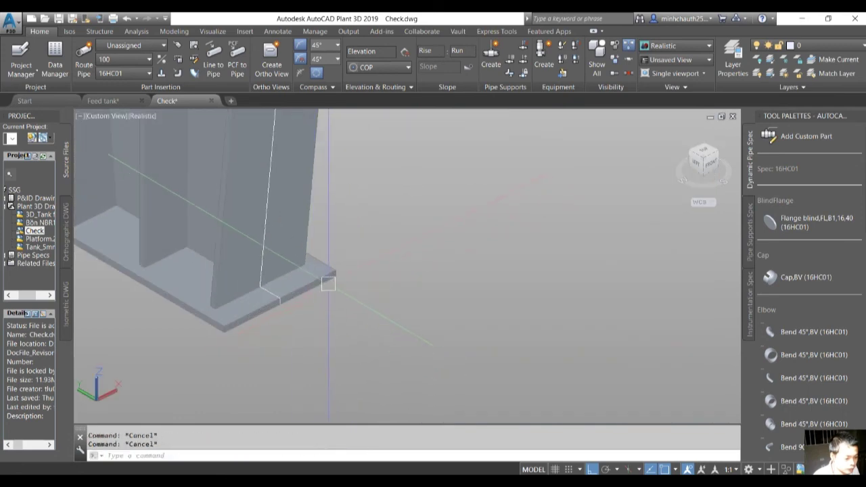
{"action": "left_click", "coordinate": [329, 281]}
{"action": "type", "text": "co"}
{"action": "key", "text": "Return"}
{"action": "scroll", "coordinate": [318, 298], "scroll_direction": "up", "scroll_amount": 2}
- Copy the solid saddle from its base-plate corner to the tank's other end
{"action": "scroll", "coordinate": [311, 315], "scroll_direction": "up", "scroll_amount": 1}
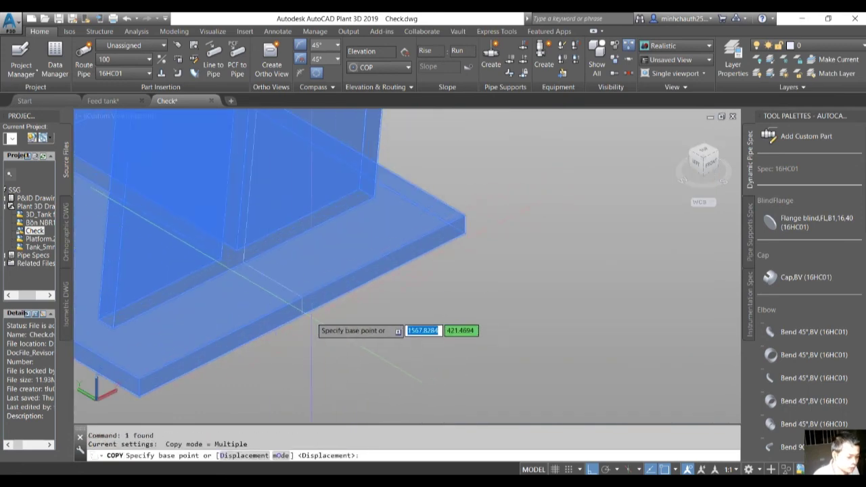
{"action": "left_click", "coordinate": [301, 318]}
{"action": "scroll", "coordinate": [308, 318], "scroll_direction": "down", "scroll_amount": 2}
{"action": "scroll", "coordinate": [406, 203], "scroll_direction": "down", "scroll_amount": 2}
{"action": "scroll", "coordinate": [338, 305], "scroll_direction": "down", "scroll_amount": 2}
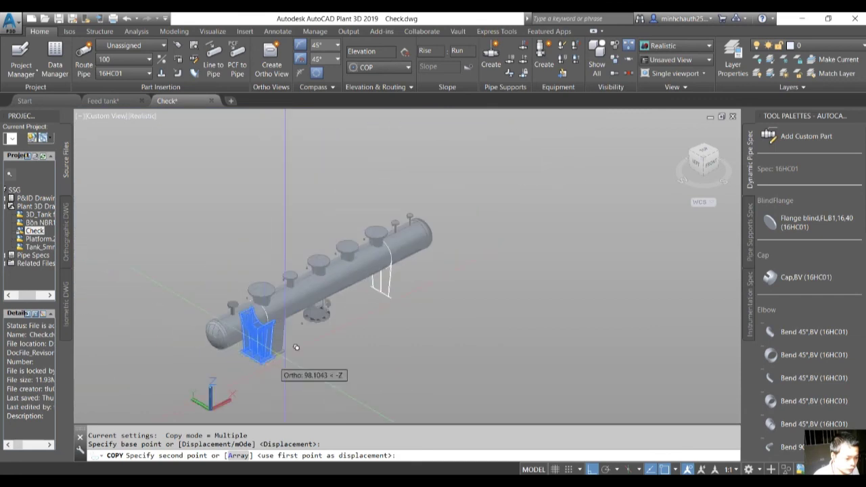
{"action": "scroll", "coordinate": [402, 270], "scroll_direction": "up", "scroll_amount": 4}
{"action": "scroll", "coordinate": [504, 234], "scroll_direction": "up", "scroll_amount": 2}
{"action": "scroll", "coordinate": [494, 286], "scroll_direction": "up", "scroll_amount": 2}
{"action": "scroll", "coordinate": [492, 297], "scroll_direction": "up", "scroll_amount": 1}
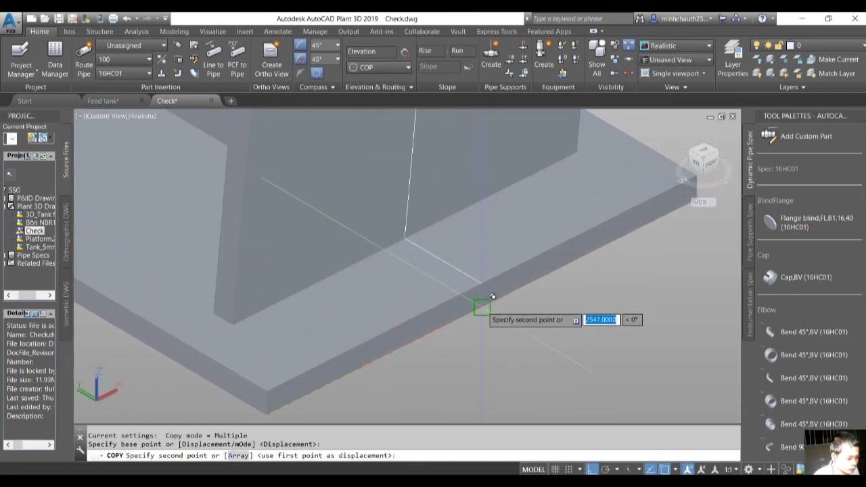
{"action": "key", "text": "Escape"}
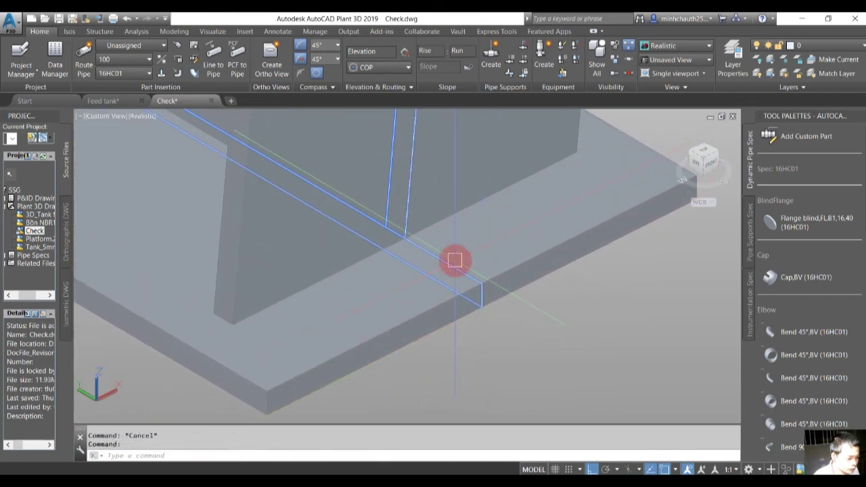
- Orbit the vessel and select the left-end support to clear the old outline support
{"action": "scroll", "coordinate": [297, 369], "scroll_direction": "down", "scroll_amount": 5}
{"action": "scroll", "coordinate": [298, 368], "scroll_direction": "down", "scroll_amount": 1}
{"action": "scroll", "coordinate": [291, 338], "scroll_direction": "up", "scroll_amount": 4}
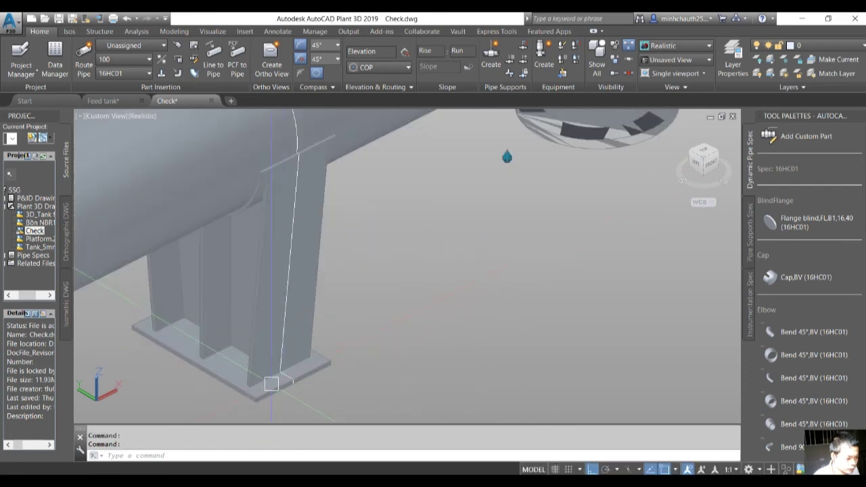
{"action": "scroll", "coordinate": [298, 369], "scroll_direction": "up", "scroll_amount": 2}
{"action": "scroll", "coordinate": [299, 364], "scroll_direction": "down", "scroll_amount": 2}
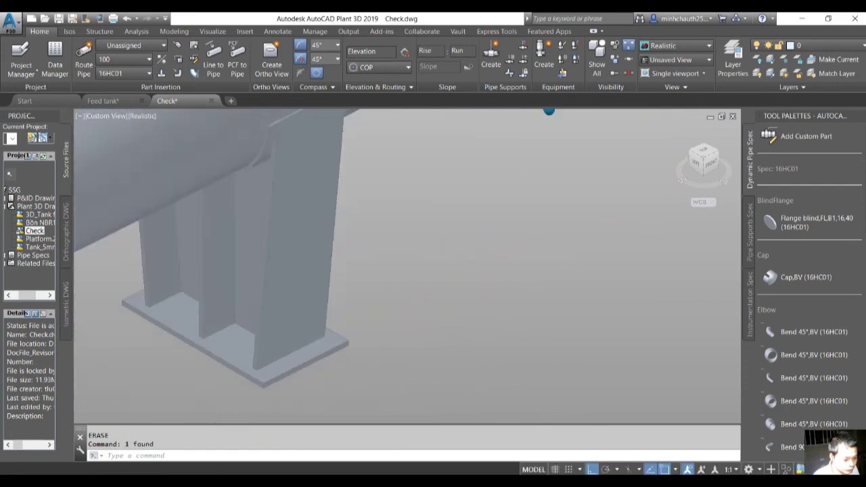
{"action": "scroll", "coordinate": [299, 364], "scroll_direction": "down", "scroll_amount": 3}
{"action": "mouse_move", "coordinate": [354, 329]}
{"action": "middle_mouse_down", "text": "shift"}
{"action": "mouse_move", "coordinate": [254, 318]}
{"action": "mouse_move", "coordinate": [363, 318]}
{"action": "middle_mouse_up", "text": "shift"}
{"action": "scroll", "coordinate": [306, 291], "scroll_direction": "up", "scroll_amount": 5}
{"action": "left_click", "coordinate": [306, 291]}
{"action": "scroll", "coordinate": [306, 291], "scroll_direction": "down", "scroll_amount": 3}
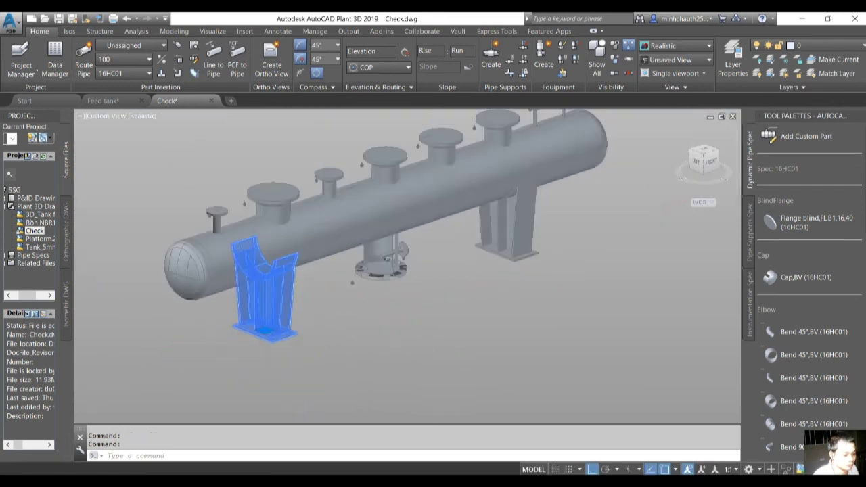
{"action": "scroll", "coordinate": [298, 304], "scroll_direction": "down", "scroll_amount": 2}
{"action": "left_click", "coordinate": [447, 261]}
{"action": "key", "text": "Escape"}
{"action": "scroll", "coordinate": [419, 250], "scroll_direction": "up", "scroll_amount": 1}
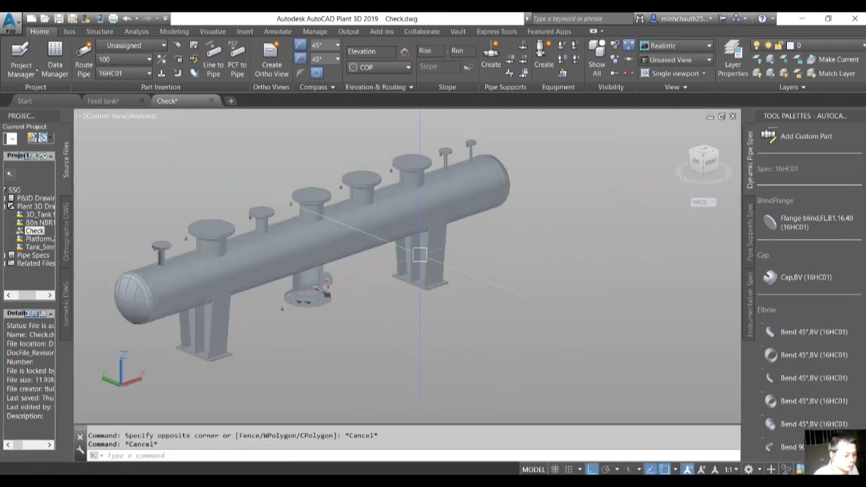
{"action": "scroll", "coordinate": [426, 250], "scroll_direction": "up", "scroll_amount": 4}
{"action": "scroll", "coordinate": [431, 251], "scroll_direction": "down", "scroll_amount": 5}
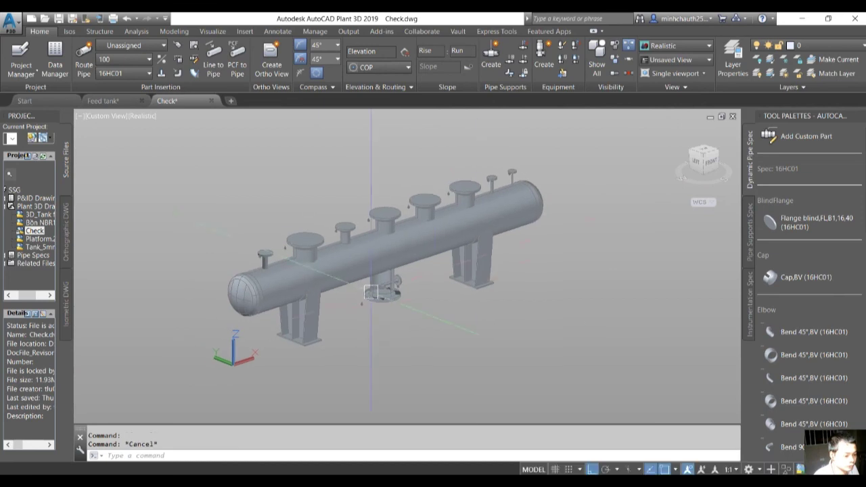
{"action": "scroll", "coordinate": [460, 270], "scroll_direction": "up", "scroll_amount": 4}
- Attach the left and right saddle supports to the tank, then select the tank to verify
{"action": "middle_click_drag", "start_coordinate": [460, 284], "coordinate": [483, 300]}
{"action": "mouse_move", "coordinate": [483, 300]}
{"action": "left_mouse_down"}
{"action": "mouse_move", "coordinate": [460, 297]}
{"action": "mouse_move", "coordinate": [443, 322]}
{"action": "left_mouse_up"}
{"action": "scroll", "coordinate": [460, 298], "scroll_direction": "down", "scroll_amount": 2}
{"action": "scroll", "coordinate": [450, 317], "scroll_direction": "up", "scroll_amount": 1}
{"action": "key", "text": "Escape"}
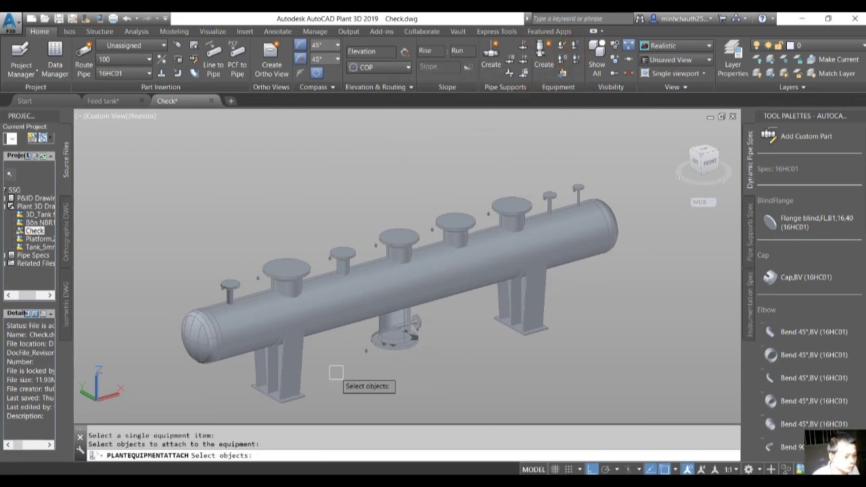
{"action": "left_click", "coordinate": [524, 308]}
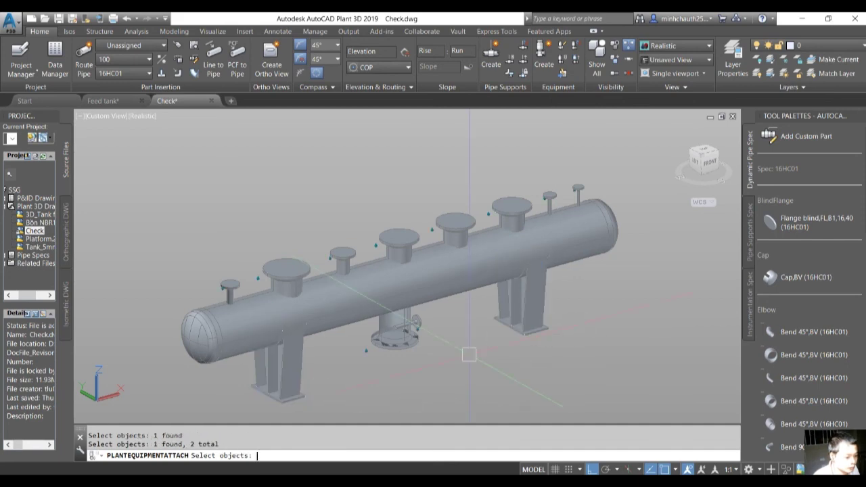
{"action": "left_click", "coordinate": [467, 286]}
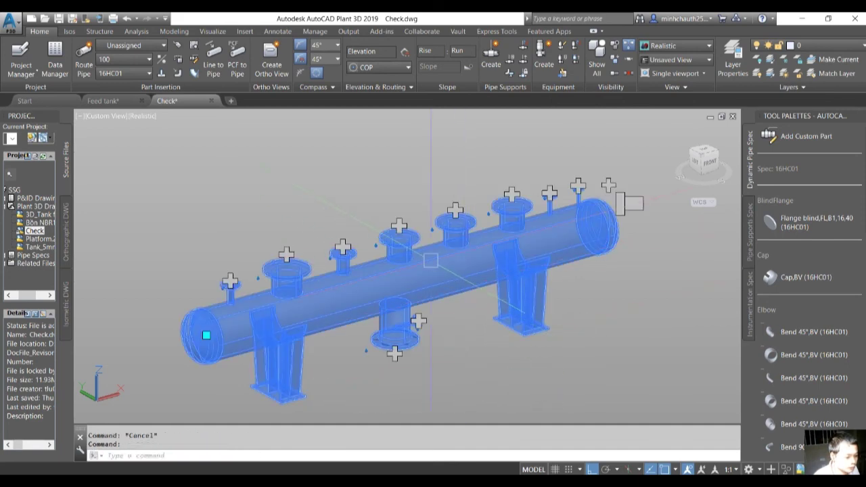
{"action": "scroll", "coordinate": [257, 376], "scroll_direction": "up", "scroll_amount": 3}
{"action": "scroll", "coordinate": [462, 342], "scroll_direction": "down", "scroll_amount": 5}
{"action": "key", "text": "Escape"}
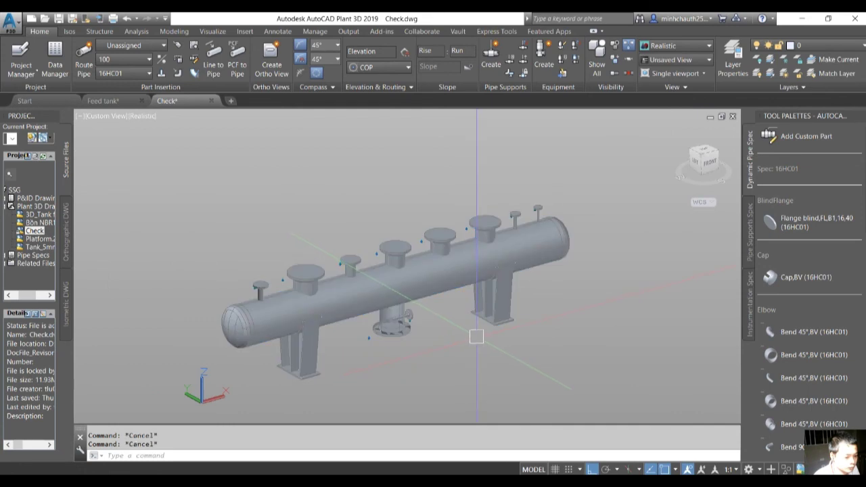
{"action": "middle_click_drag", "start_coordinate": [476, 336], "coordinate": [499, 310]}
{"action": "scroll", "coordinate": [498, 310], "scroll_direction": "up", "scroll_amount": 2}
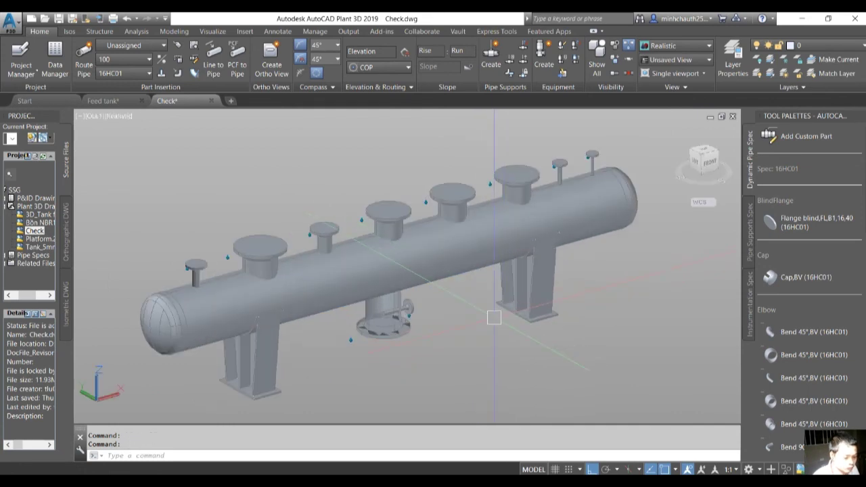